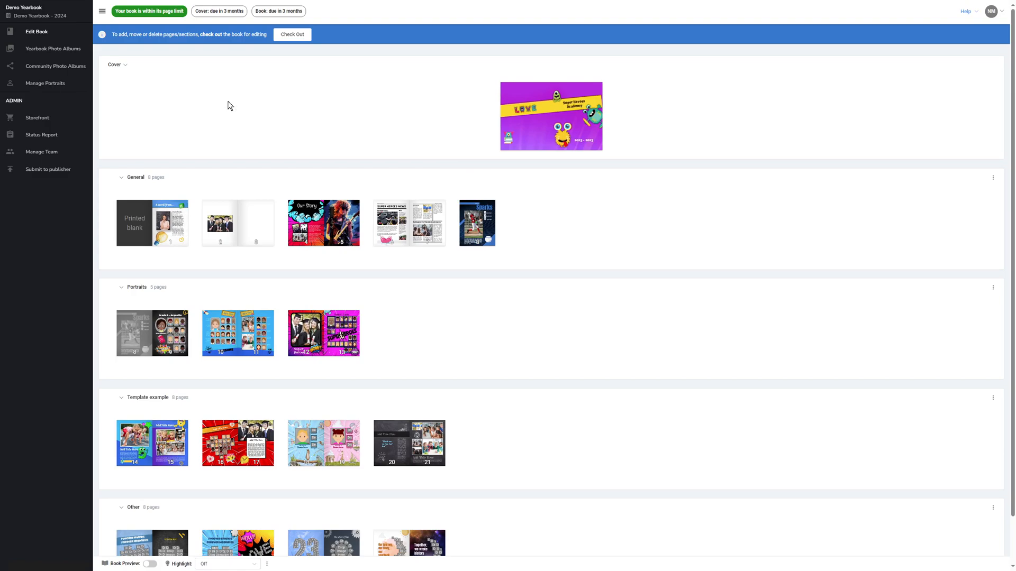
View the yearbook photo albums and the community photo albums.
{"action": "left_click", "coordinate": [59, 196]}
{"action": "left_click", "coordinate": [148, 96]}
{"action": "left_click", "coordinate": [41, 35]}
{"action": "left_click", "coordinate": [41, 33]}
{"action": "left_click", "coordinate": [50, 51]}
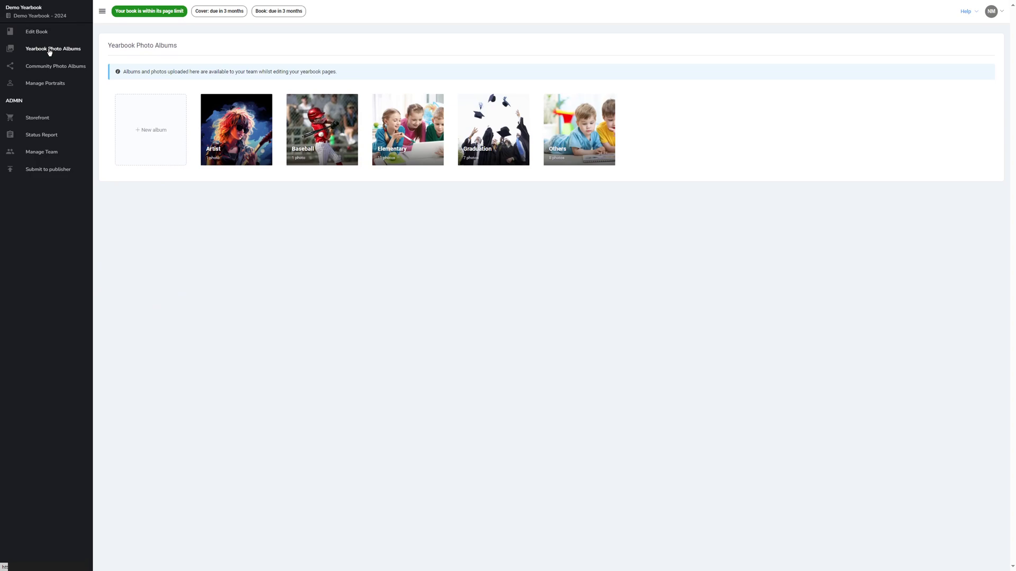
{"action": "left_click", "coordinate": [51, 66]}
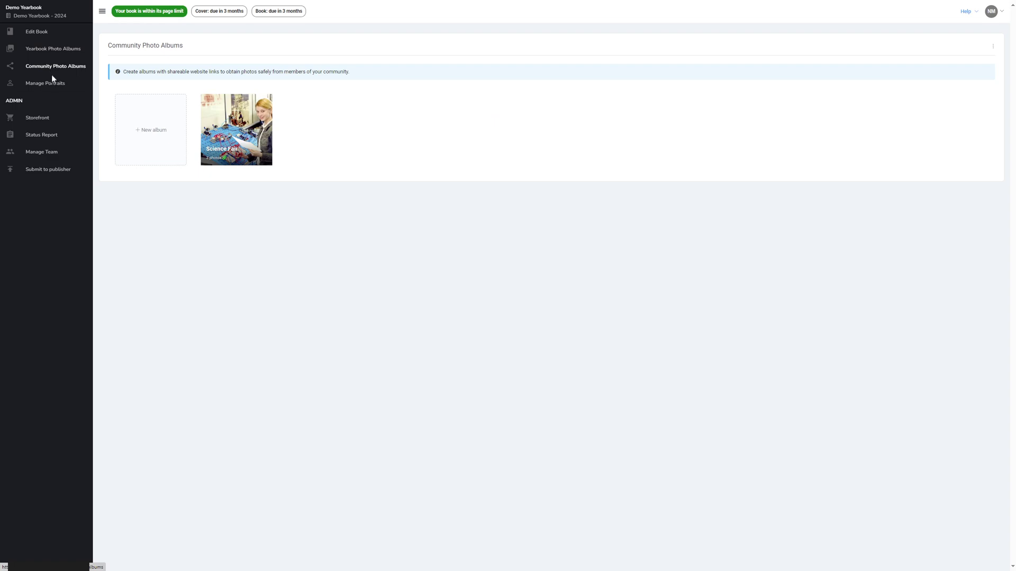
Check the book out from the portrait management page, and check it back in.
{"action": "left_click", "coordinate": [50, 85]}
{"action": "left_click", "coordinate": [275, 34]}
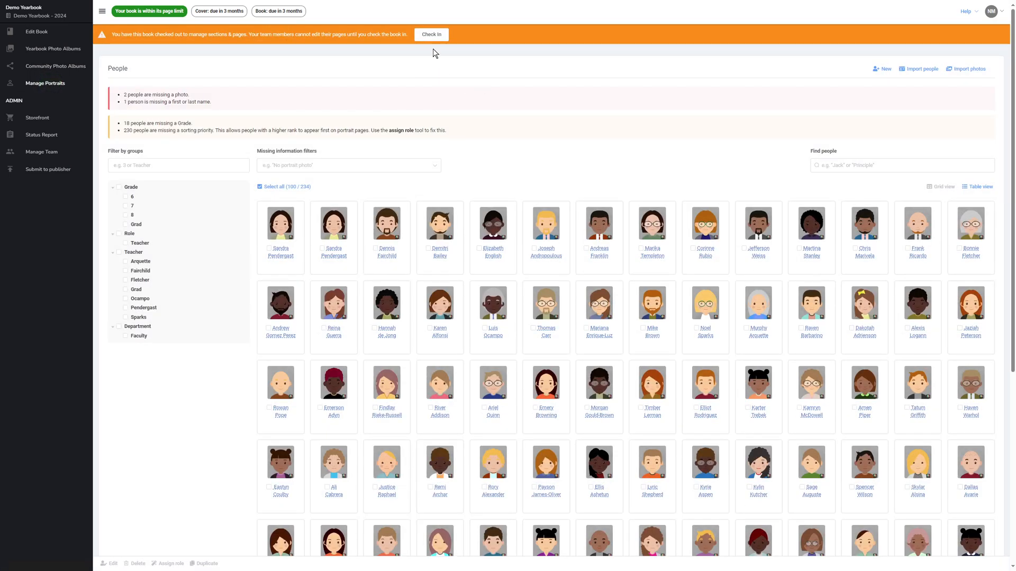
{"action": "left_click", "coordinate": [431, 35]}
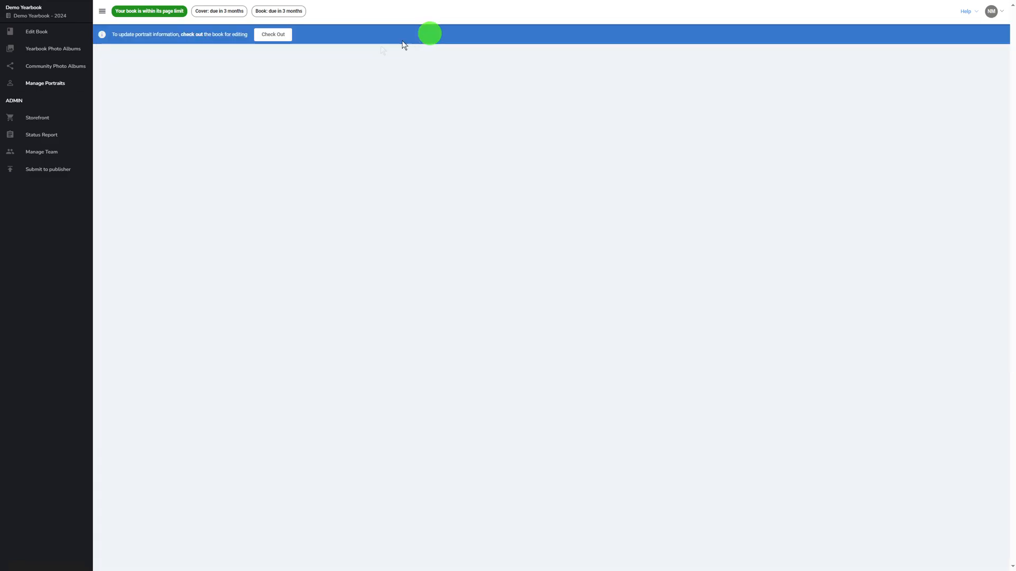
Look through the admin pages, from the storefront overview to the publisher submission overview.
{"action": "left_click", "coordinate": [41, 120]}
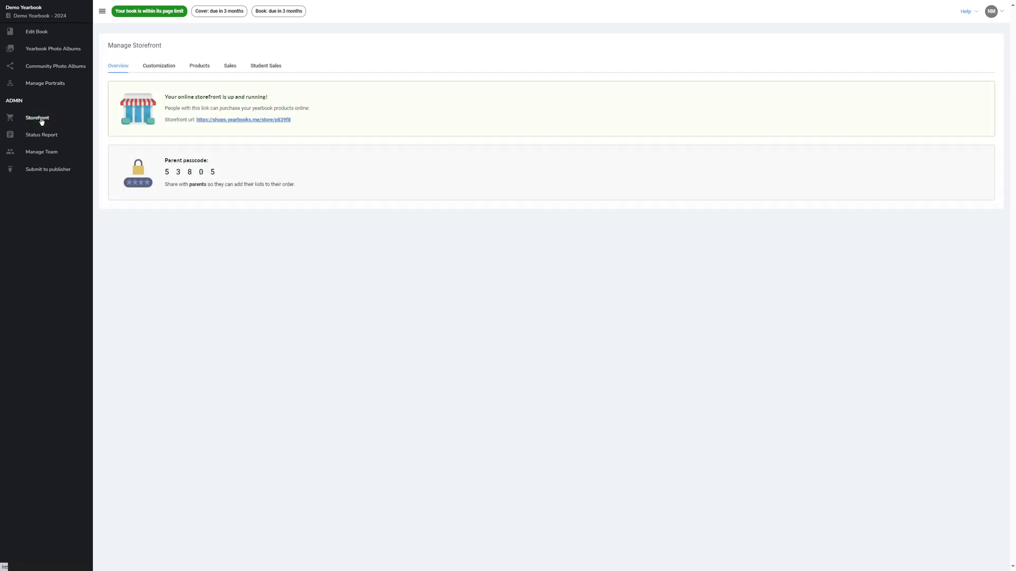
{"action": "left_click", "coordinate": [42, 135]}
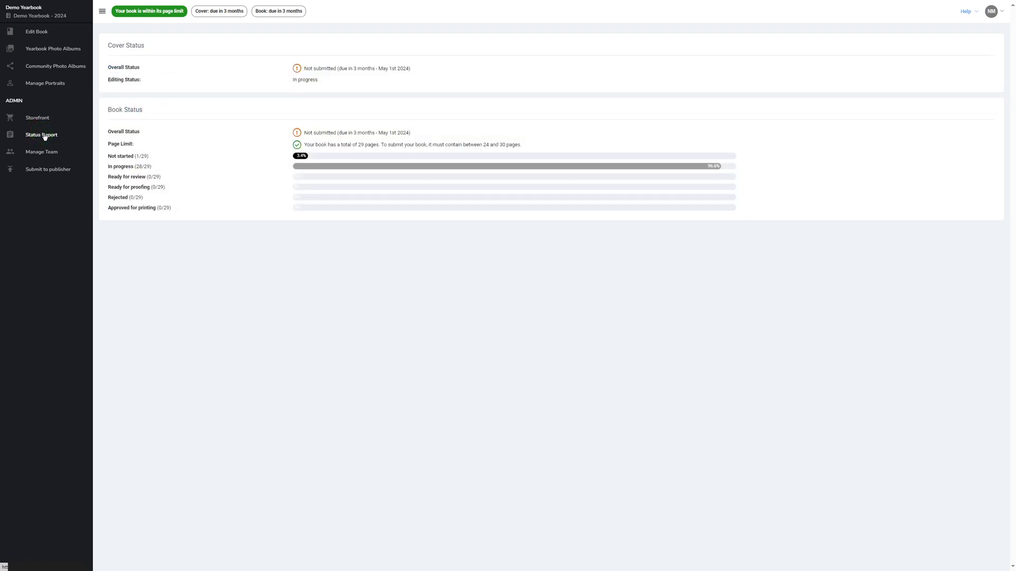
{"action": "left_click", "coordinate": [46, 152]}
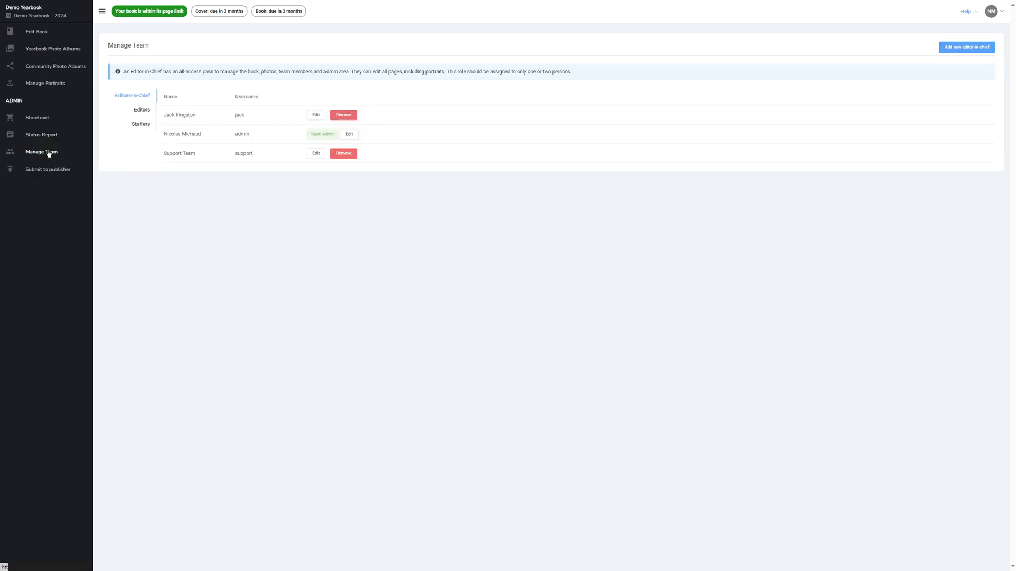
{"action": "left_click", "coordinate": [47, 169]}
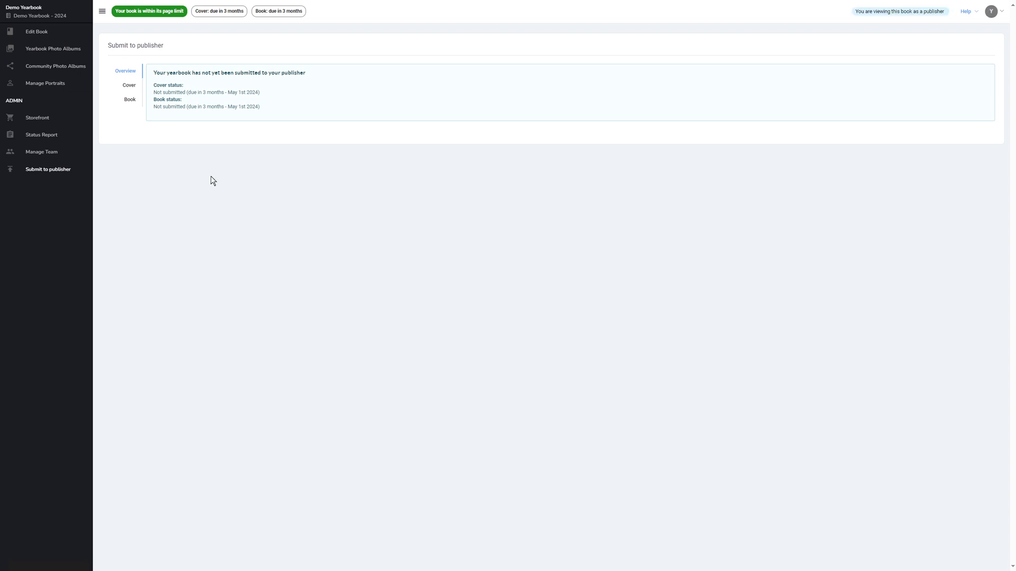
Review the Editors-in-Chief, Editors and Staffers lists in the team management area.
{"action": "left_click", "coordinate": [53, 153]}
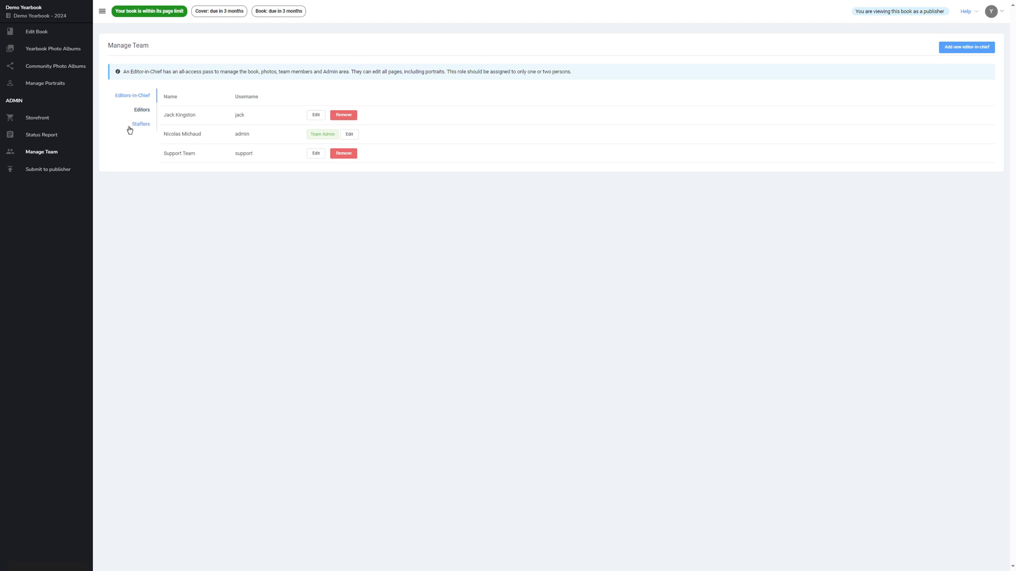
{"action": "left_click", "coordinate": [111, 99]}
{"action": "left_click", "coordinate": [127, 113]}
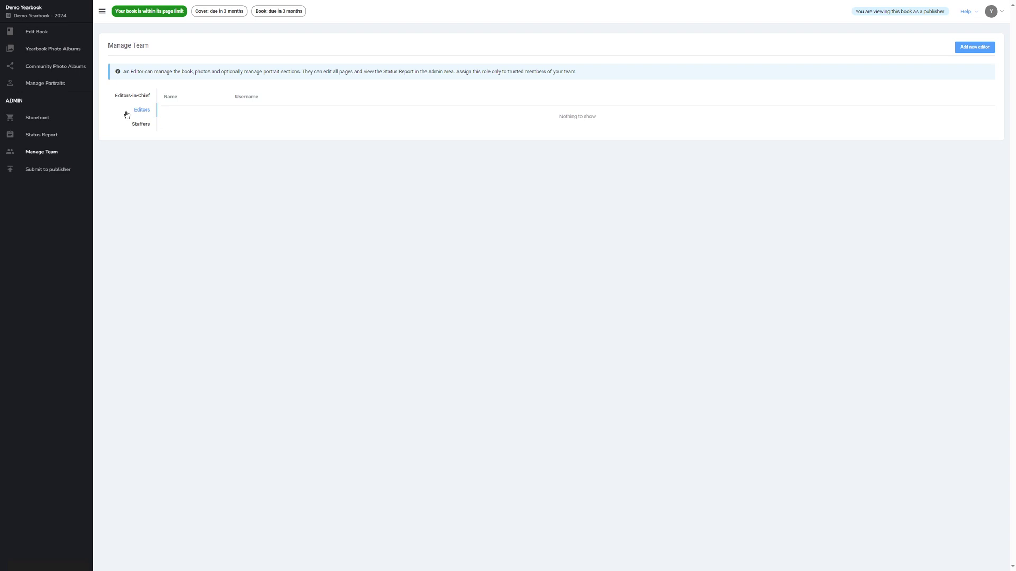
{"action": "left_click", "coordinate": [126, 127]}
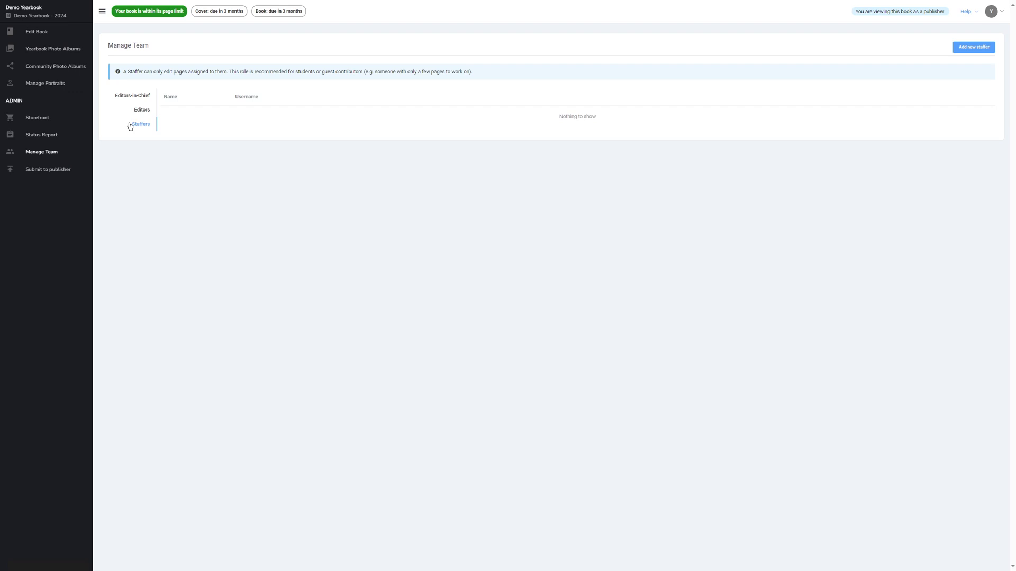
{"action": "left_click", "coordinate": [124, 96]}
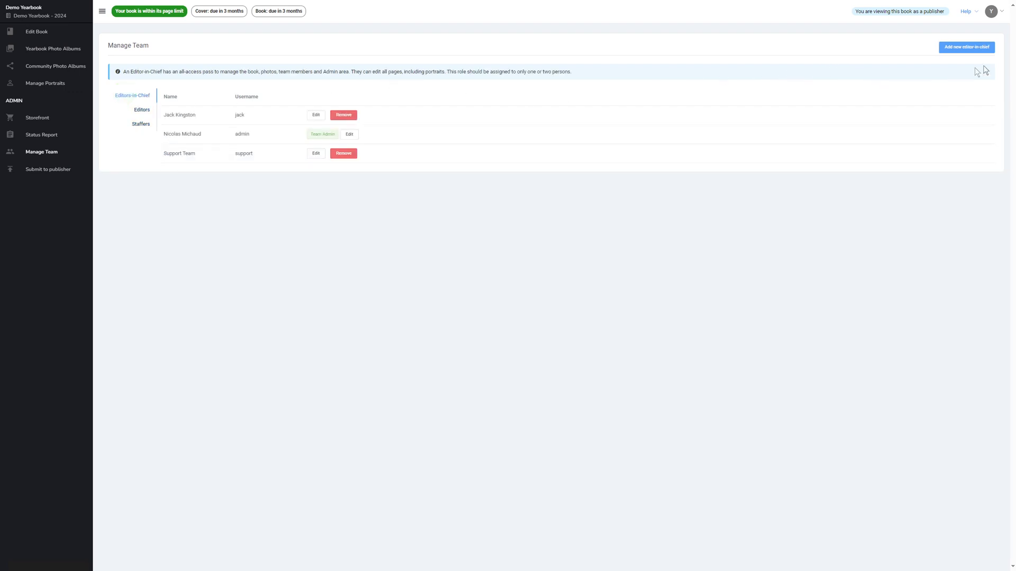
Open the form for a new editor-in-chief and review its name, contact email and username fields.
{"action": "left_click", "coordinate": [962, 48]}
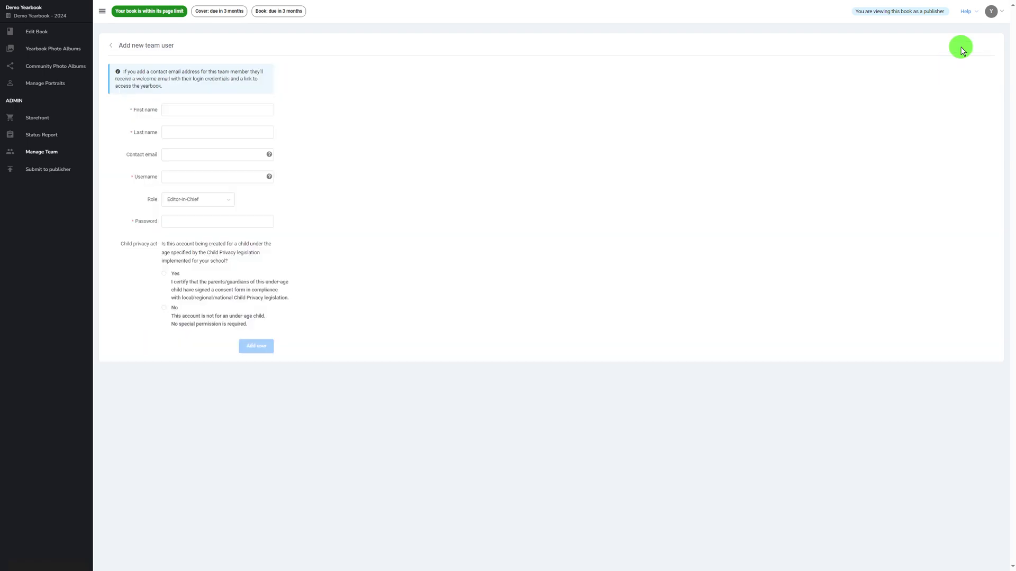
{"action": "left_click", "coordinate": [142, 111]}
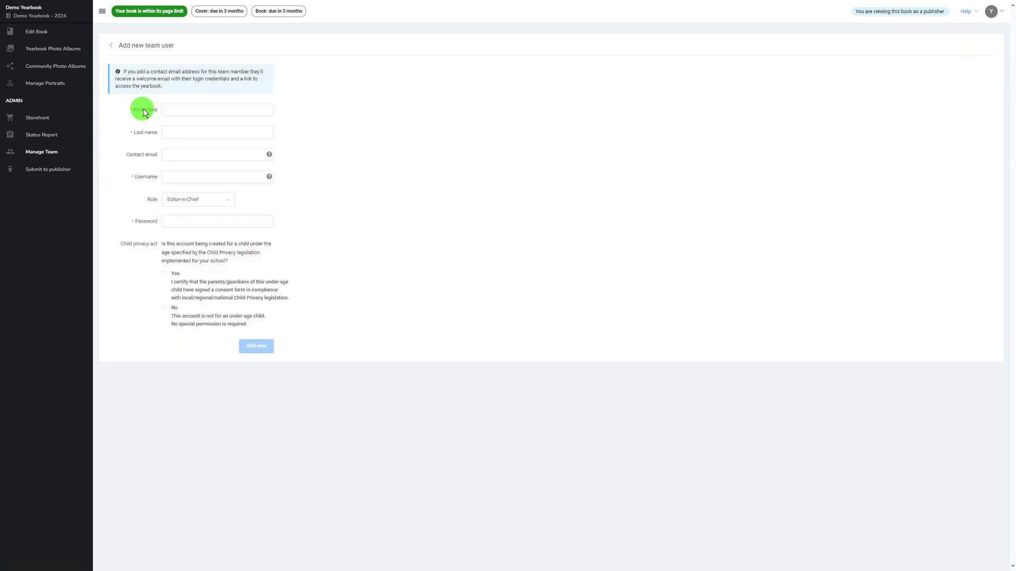
{"action": "left_click", "coordinate": [143, 132]}
{"action": "left_click", "coordinate": [135, 155]}
{"action": "mouse_move", "coordinate": [271, 157]}
{"action": "left_click", "coordinate": [142, 178]}
Try the Editor and Staffer roles for the new team user and go through the Staffer's photo and album permissions.
{"action": "left_click", "coordinate": [194, 201]}
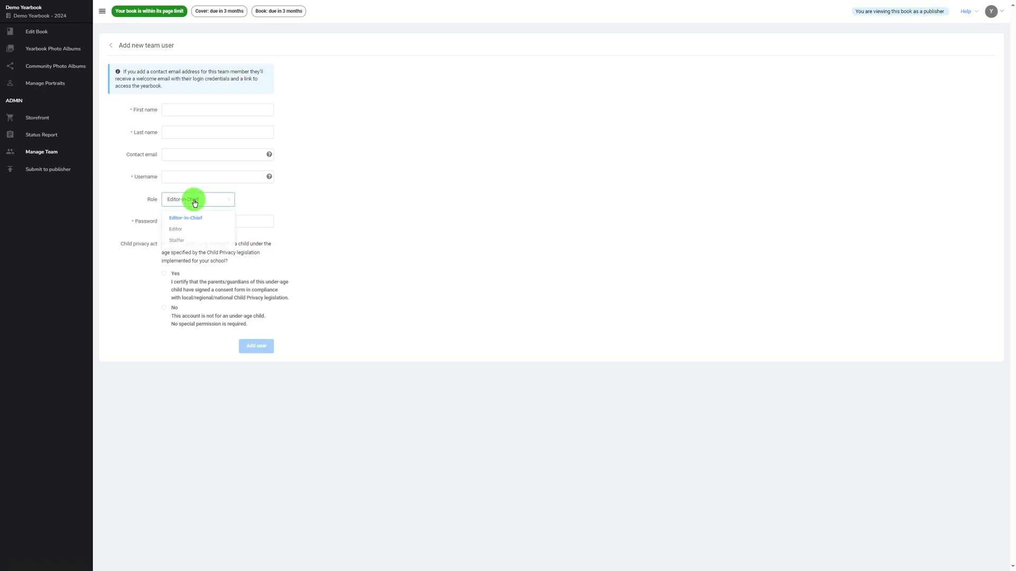
{"action": "left_click", "coordinate": [176, 231]}
{"action": "left_click", "coordinate": [178, 225]}
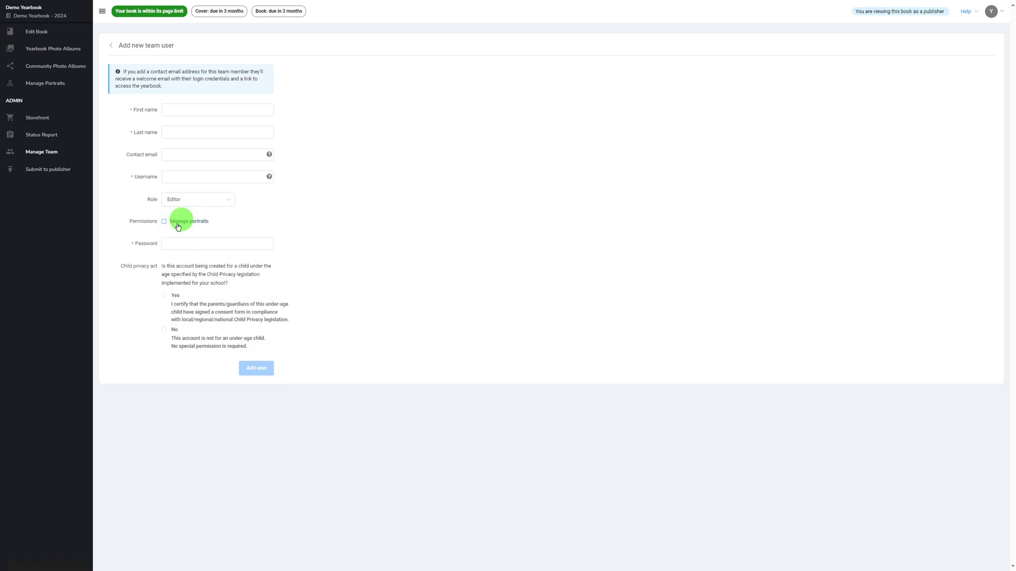
{"action": "left_click", "coordinate": [182, 199]}
{"action": "left_click", "coordinate": [183, 242]}
{"action": "left_click", "coordinate": [164, 221]}
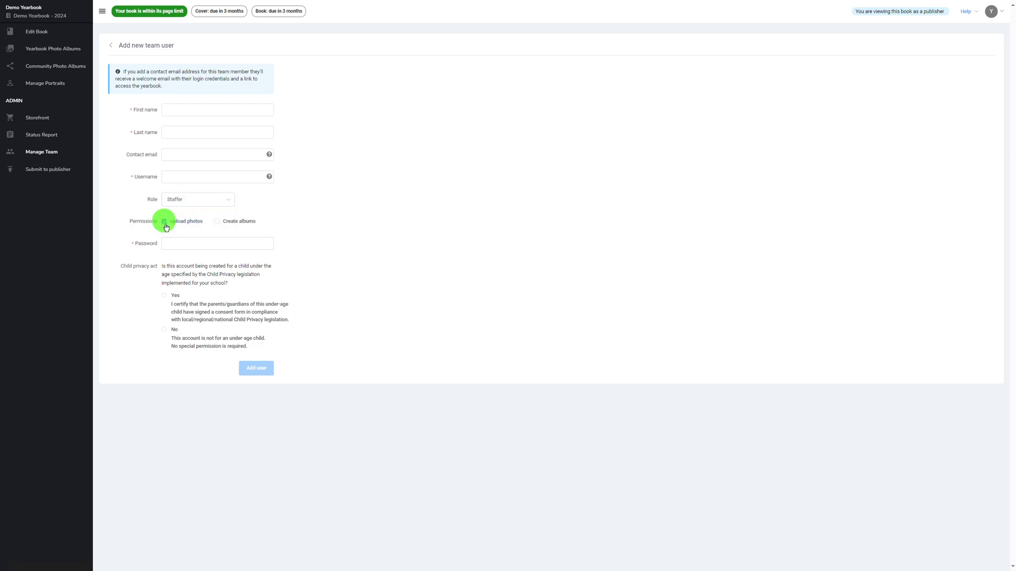
{"action": "left_click", "coordinate": [217, 221]}
{"action": "left_click", "coordinate": [176, 244]}
{"action": "left_click", "coordinate": [266, 370]}
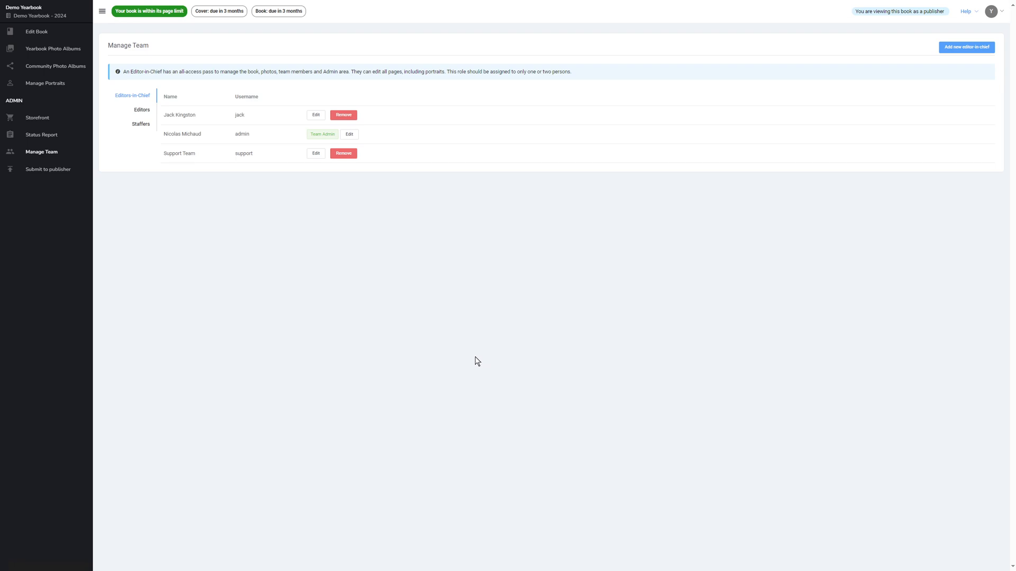
Return to the book editing overview, hiding and restoring the navigation sidebar.
{"action": "left_click", "coordinate": [47, 35]}
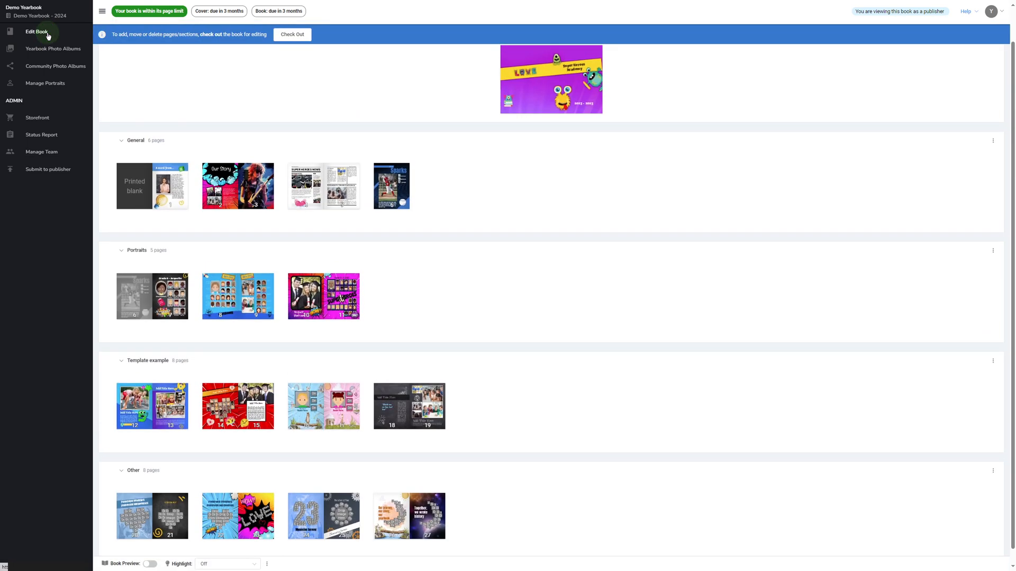
{"action": "scroll", "coordinate": [483, 175], "scroll_direction": "up", "scroll_amount": 1}
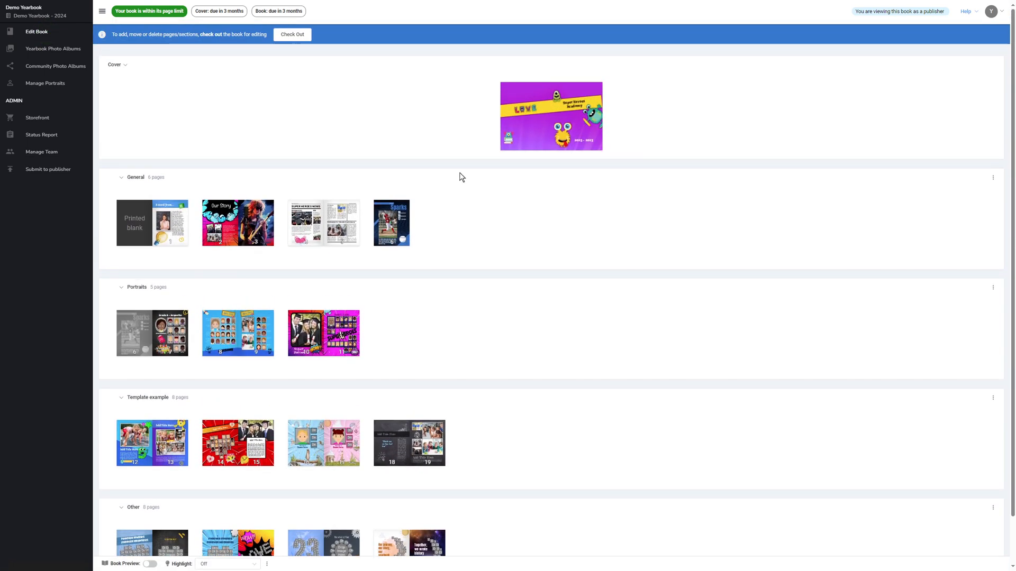
{"action": "left_click", "coordinate": [102, 12]}
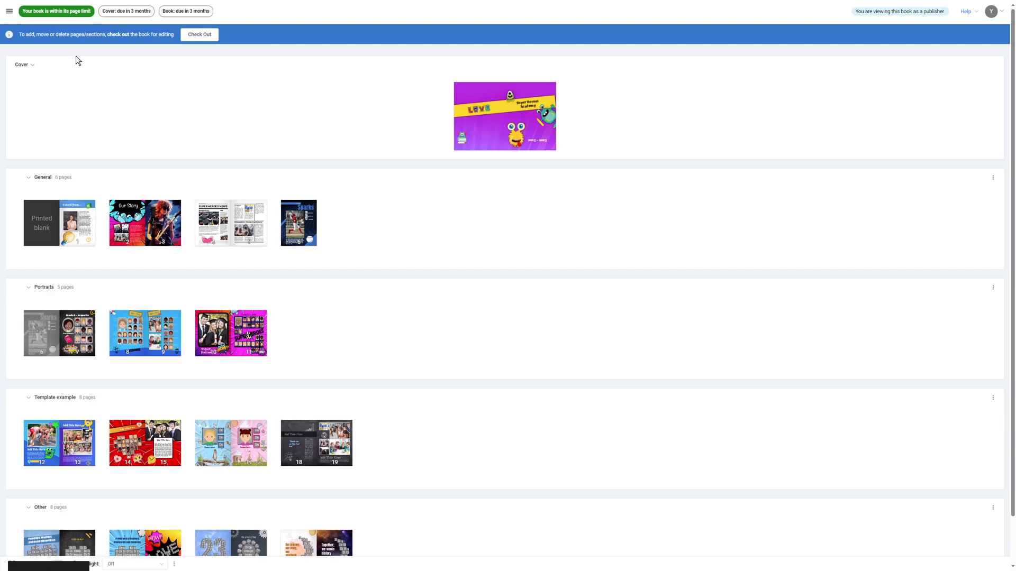
{"action": "left_click", "coordinate": [9, 14]}
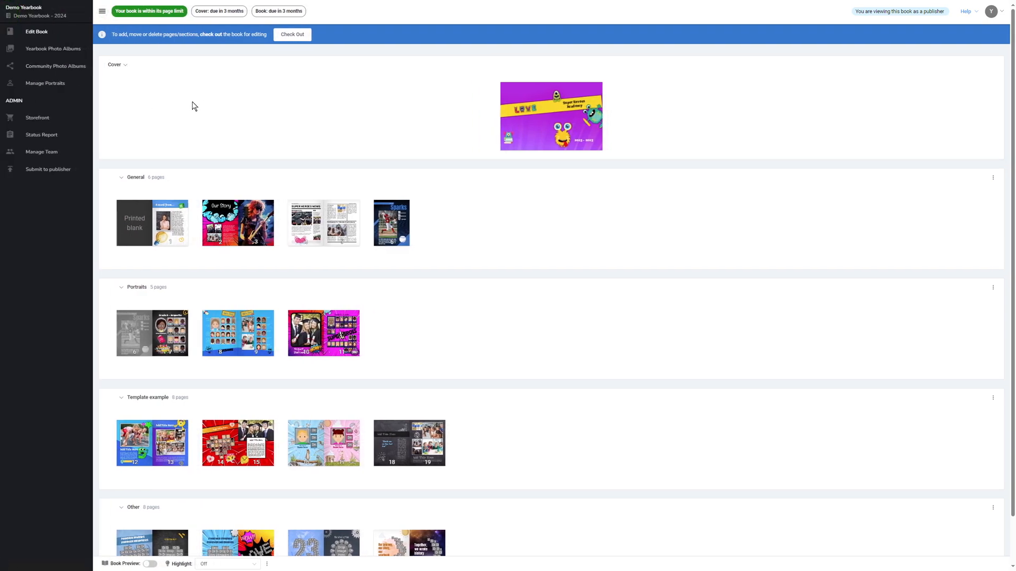
{"action": "left_click", "coordinate": [143, 23]}
{"action": "left_click", "coordinate": [217, 19]}
{"action": "left_click", "coordinate": [218, 22]}
{"action": "left_click", "coordinate": [267, 21]}
{"action": "left_click", "coordinate": [267, 22]}
{"action": "left_click", "coordinate": [324, 34]}
Collapse the Cover and General sections and expand both again.
{"action": "left_click", "coordinate": [116, 64]}
{"action": "left_click", "coordinate": [126, 93]}
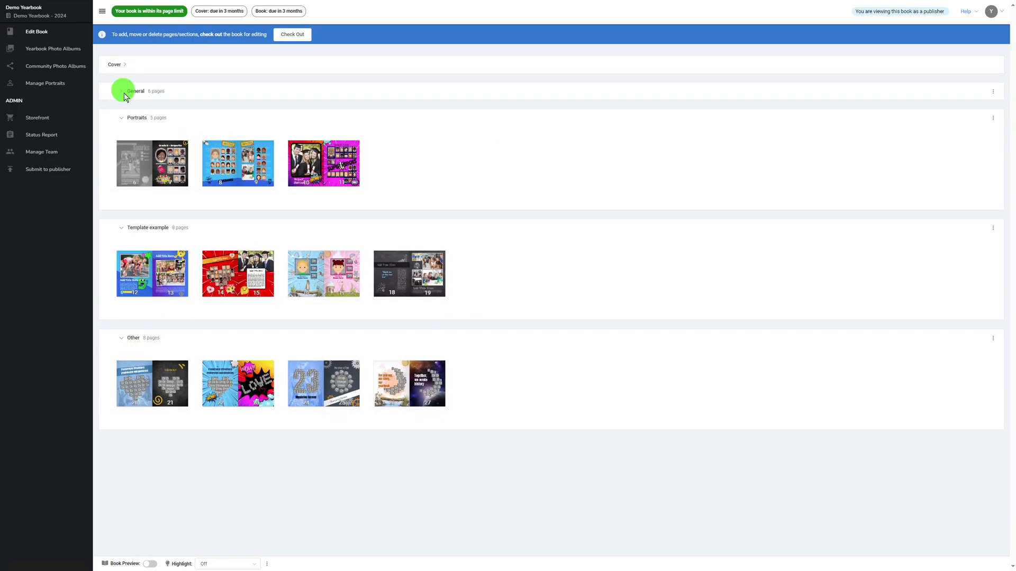
{"action": "left_click", "coordinate": [125, 93]}
{"action": "left_click", "coordinate": [126, 66]}
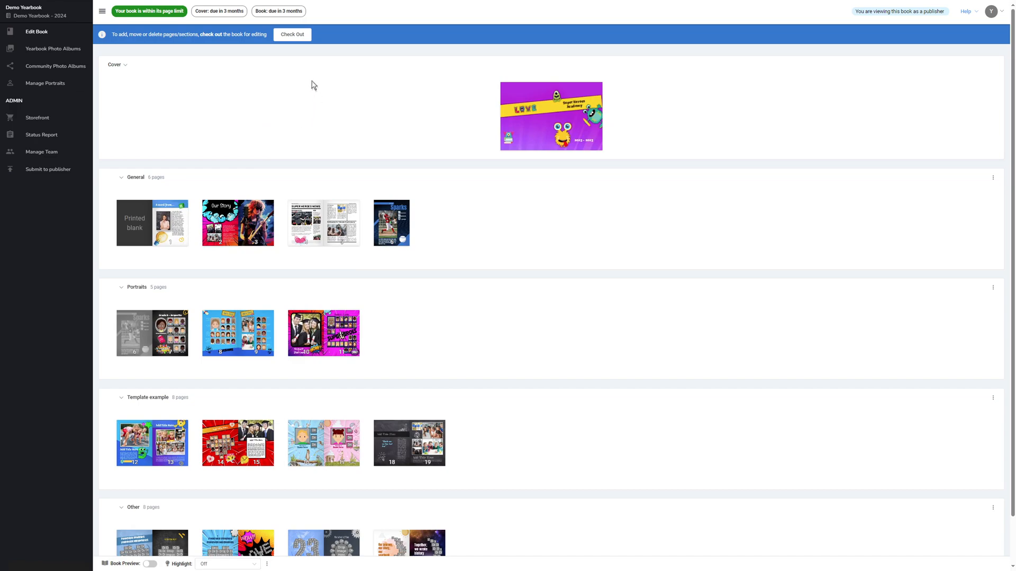
Check out the book and add a section named "Intro" between General and Portraits.
{"action": "left_click", "coordinate": [293, 36]}
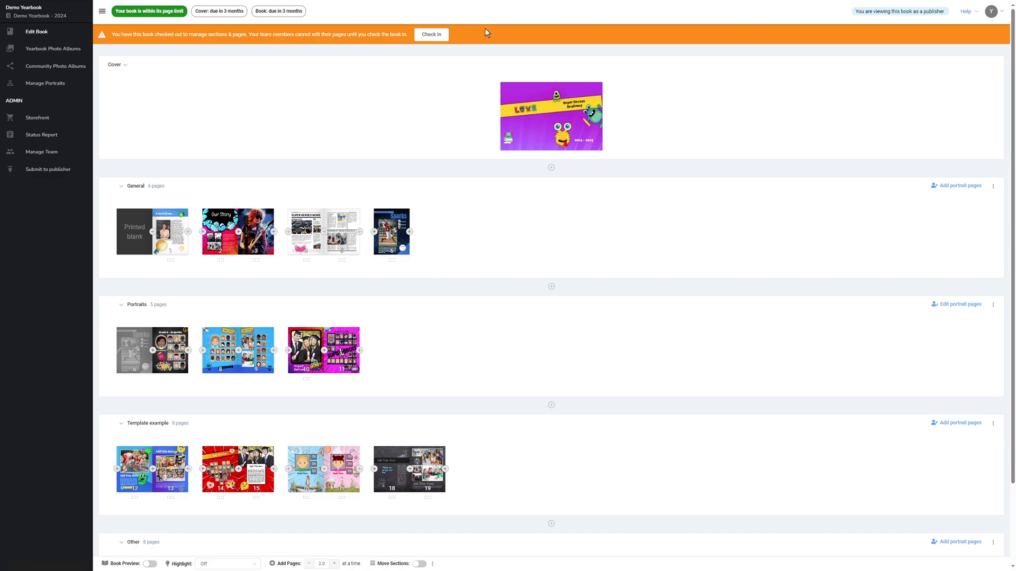
{"action": "left_click", "coordinate": [538, 168]}
{"action": "left_click", "coordinate": [539, 286]}
{"action": "left_click", "coordinate": [539, 407]}
{"action": "left_click", "coordinate": [551, 286]}
{"action": "left_click", "coordinate": [469, 287]}
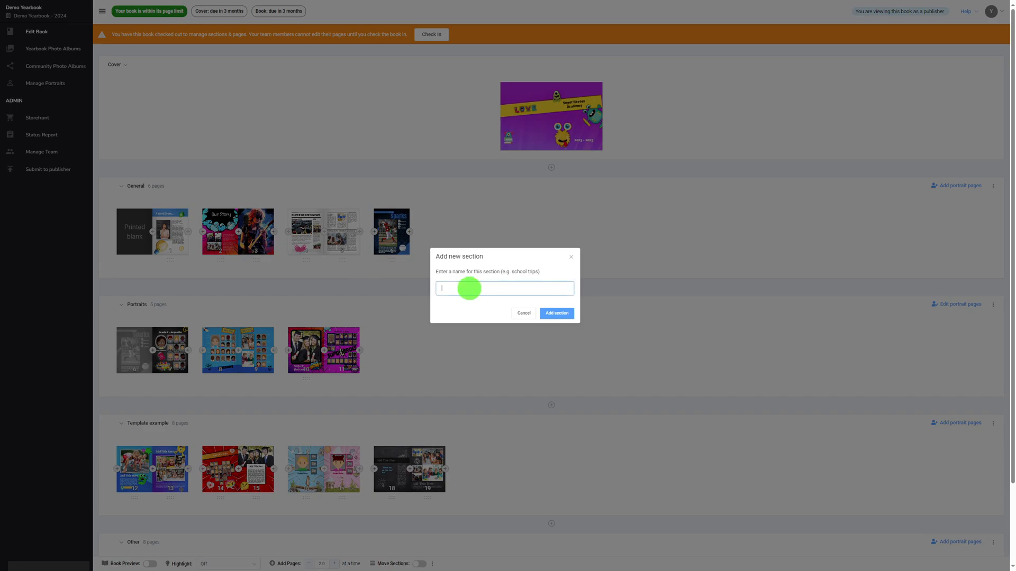
{"action": "key", "text": "Return"}
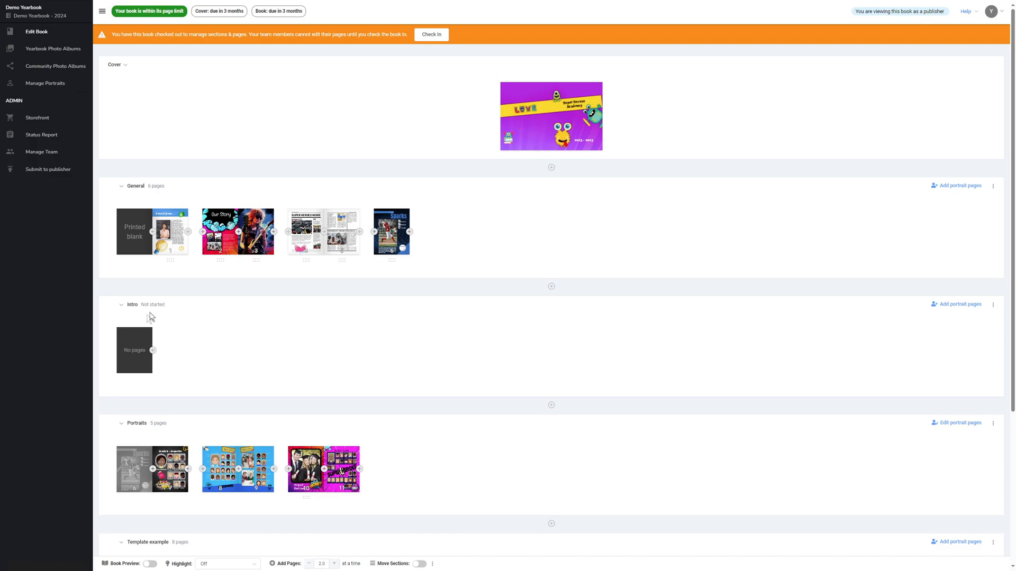
Reorder the sections so that Intro comes directly after the cover, before General.
{"action": "left_click", "coordinate": [419, 564]}
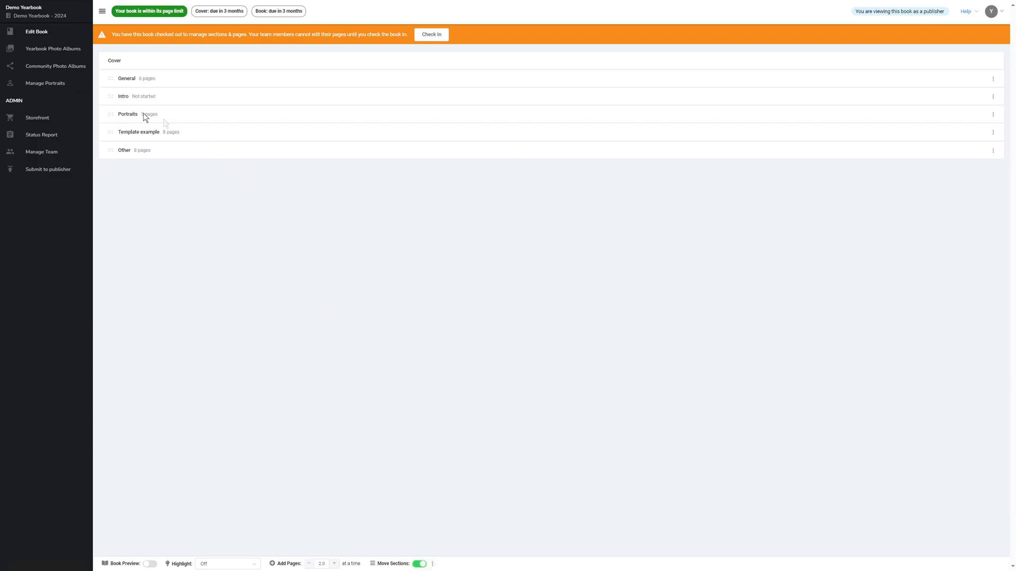
{"action": "left_click_drag", "start_coordinate": [110, 97], "coordinate": [112, 69]}
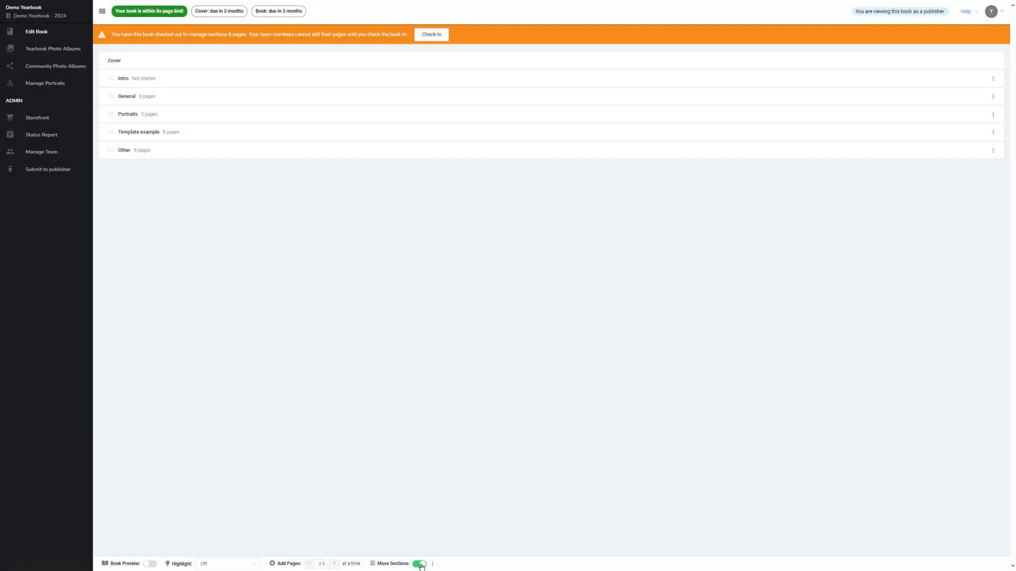
{"action": "left_click", "coordinate": [420, 564]}
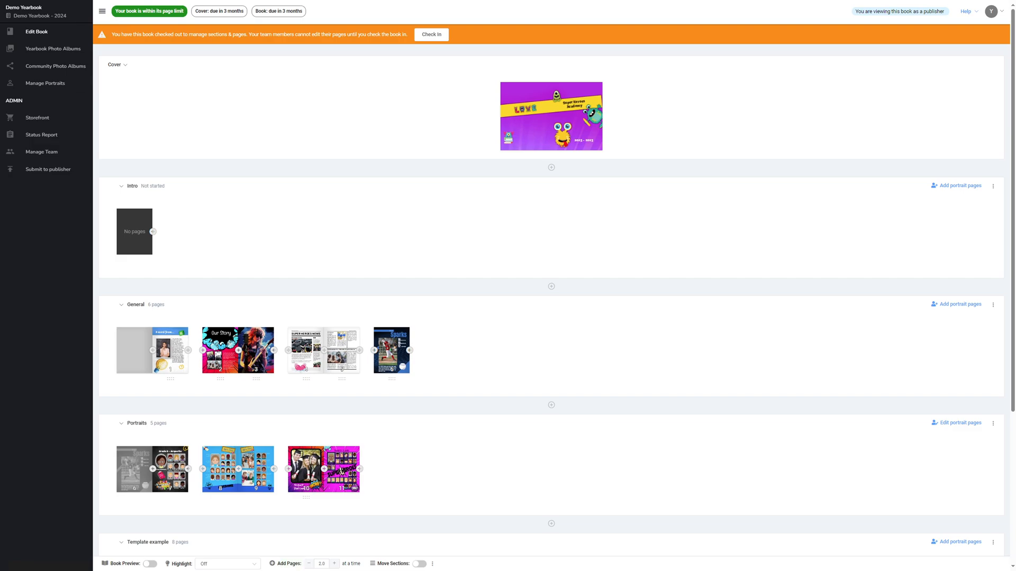
Add two blank pages to the Intro section and move General's first page to the start of Intro.
{"action": "left_click", "coordinate": [325, 565]}
{"action": "left_click", "coordinate": [153, 232]}
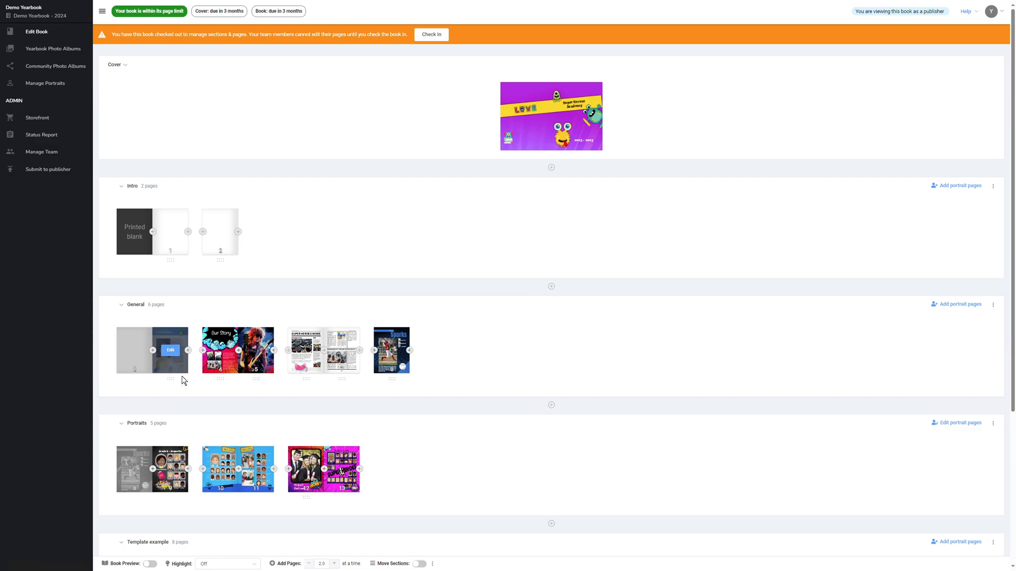
{"action": "left_click_drag", "start_coordinate": [170, 379], "coordinate": [145, 242]}
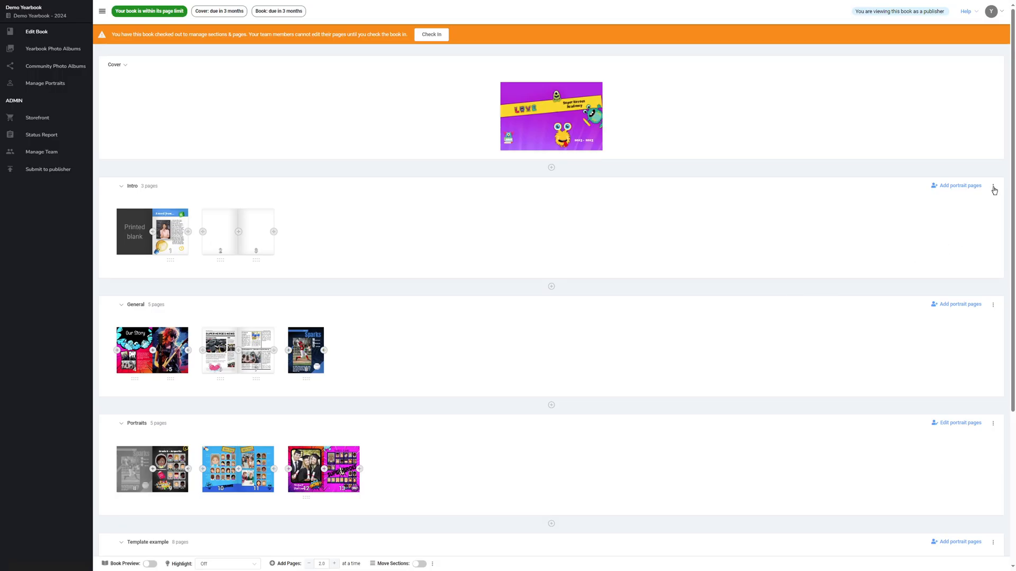
Open the Intro section's team assignment, move the first unassigned team member to the assigned list, and cancel without saving.
{"action": "left_click", "coordinate": [993, 188]}
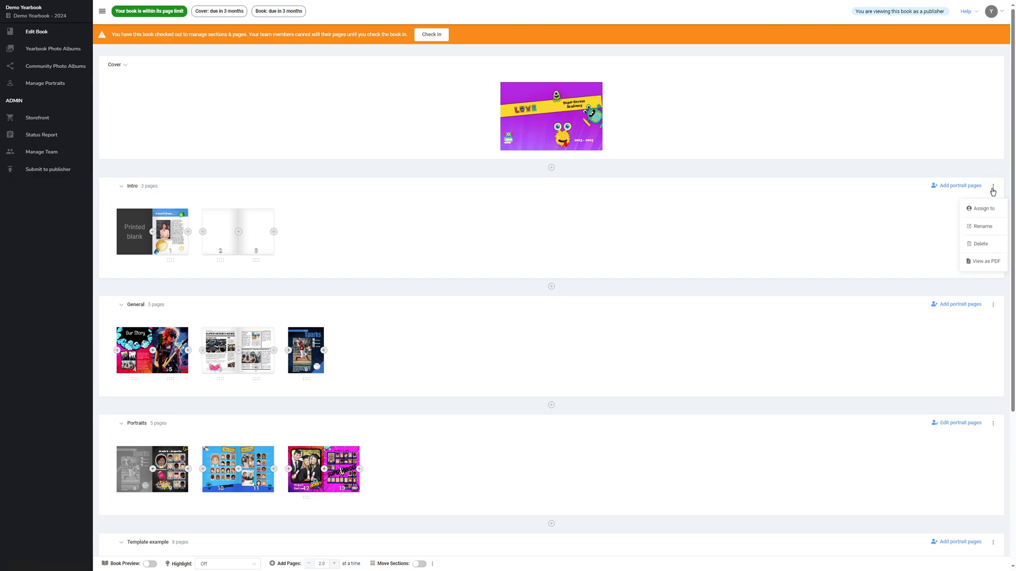
{"action": "left_click", "coordinate": [993, 212]}
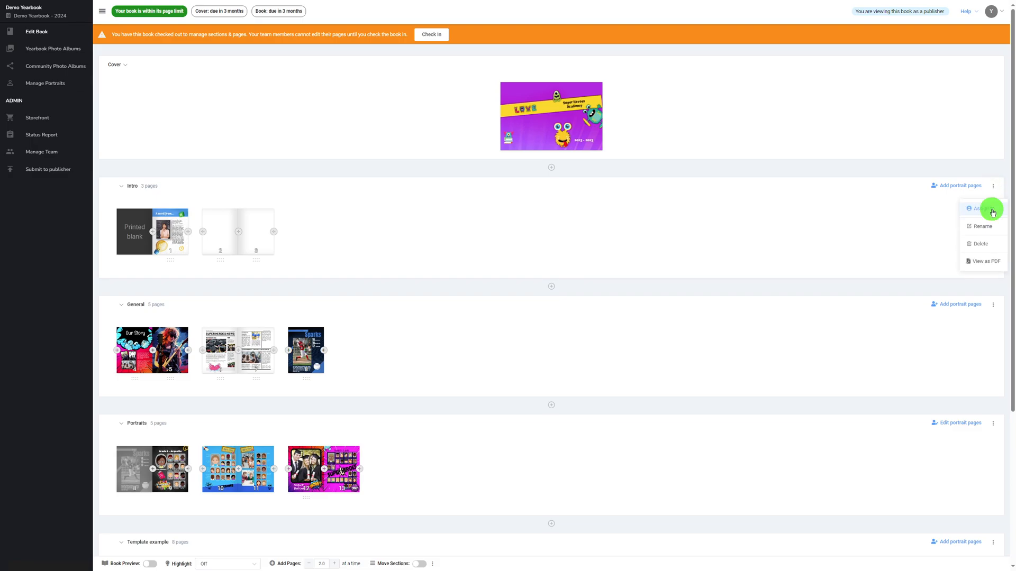
{"action": "left_click", "coordinate": [416, 165]}
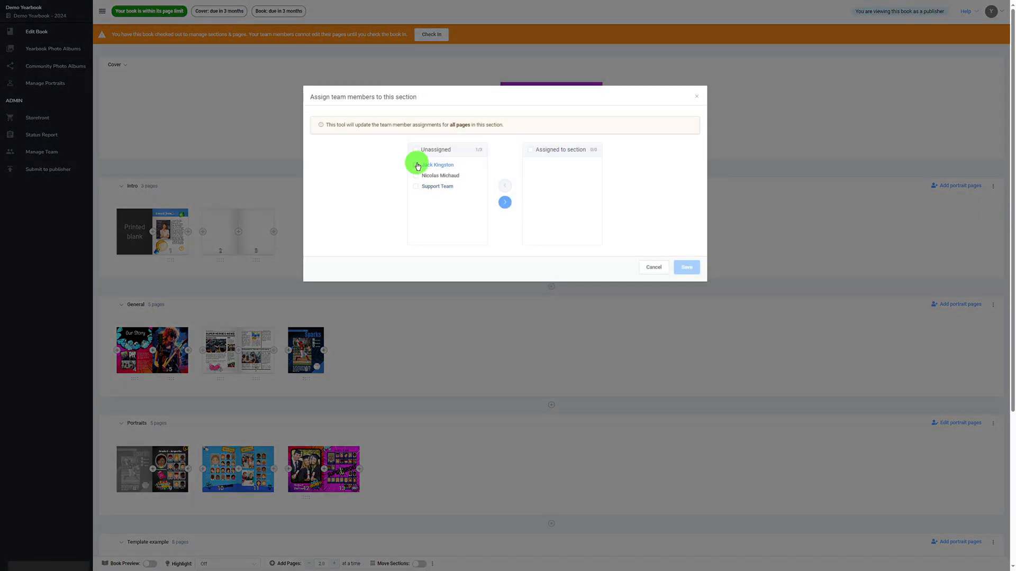
{"action": "left_click", "coordinate": [505, 202]}
{"action": "left_click", "coordinate": [659, 269]}
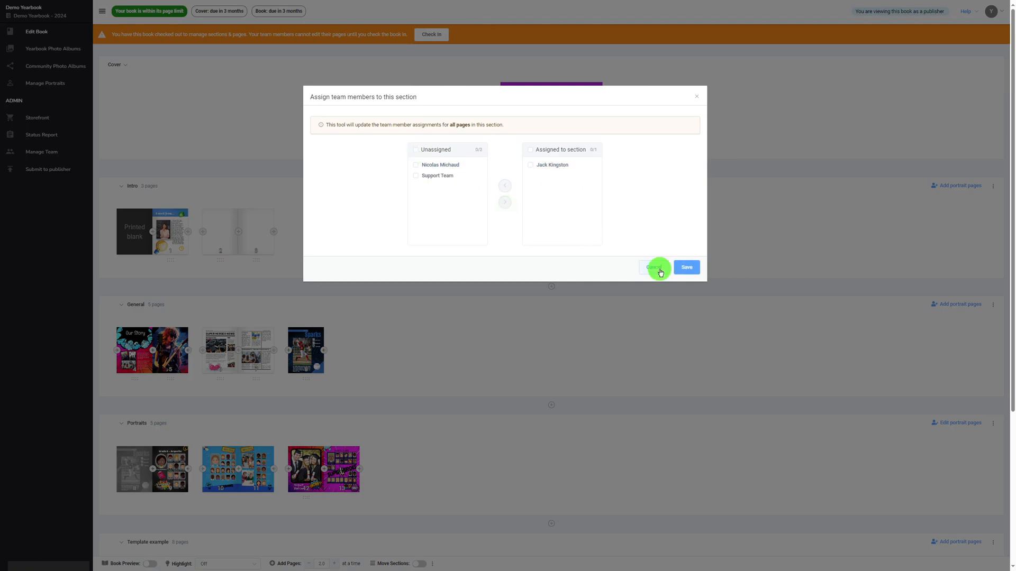
Look over the available actions for the Intro section and for its blank page 2, choosing none of them.
{"action": "left_click", "coordinate": [992, 188]}
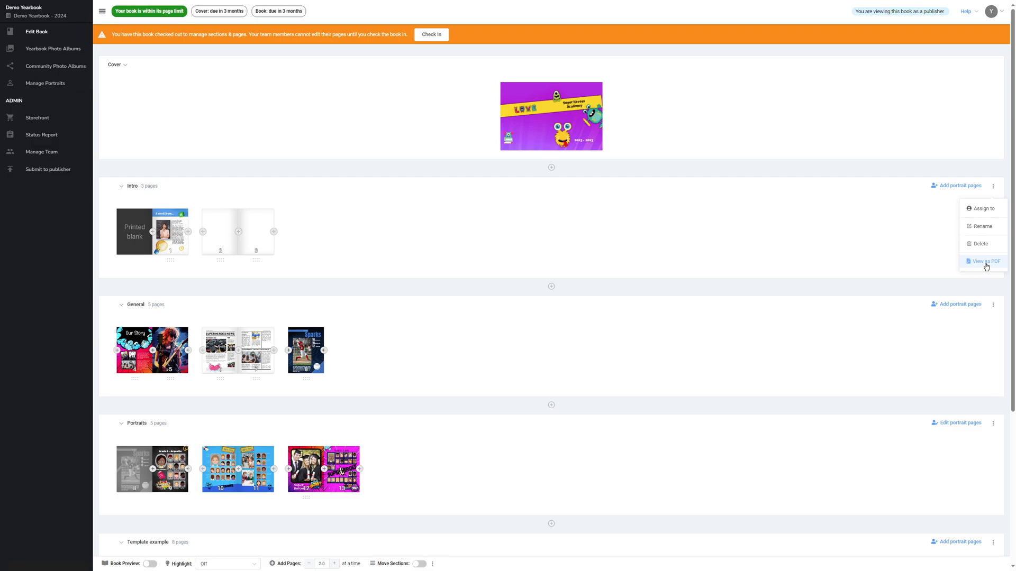
{"action": "left_click", "coordinate": [926, 250]}
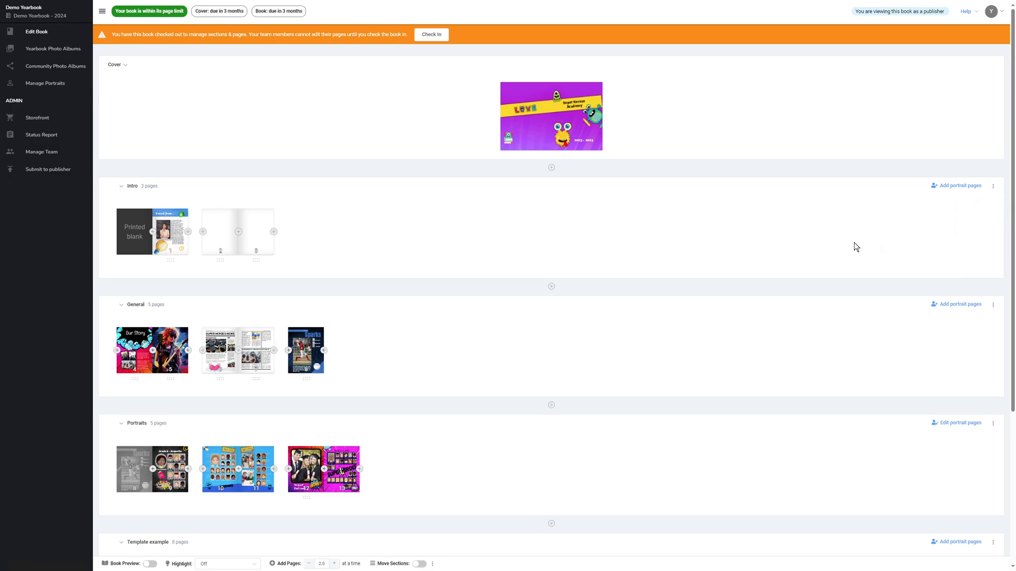
{"action": "mouse_move", "coordinate": [273, 218]}
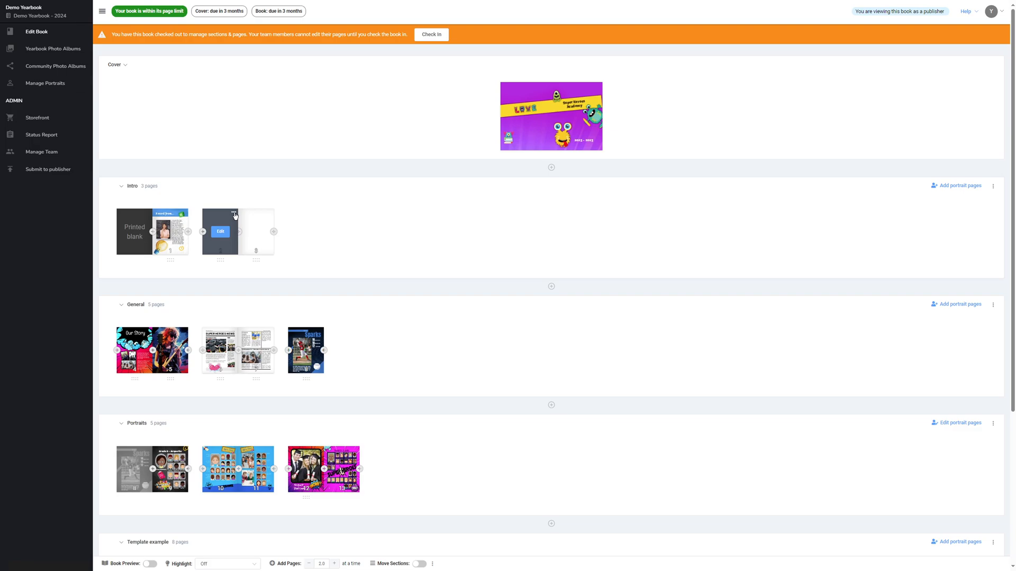
{"action": "left_click", "coordinate": [235, 214]}
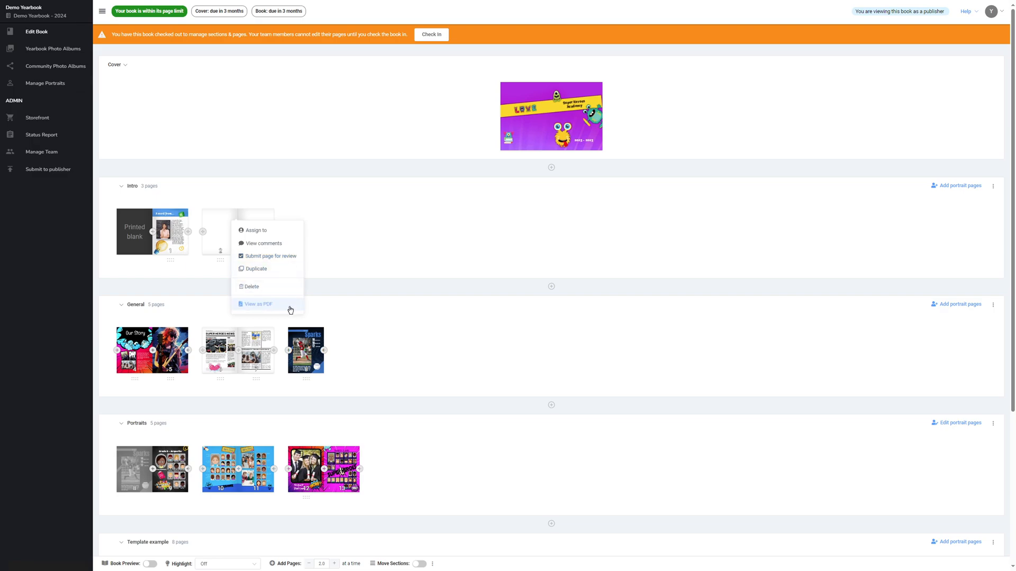
{"action": "left_click", "coordinate": [326, 263]}
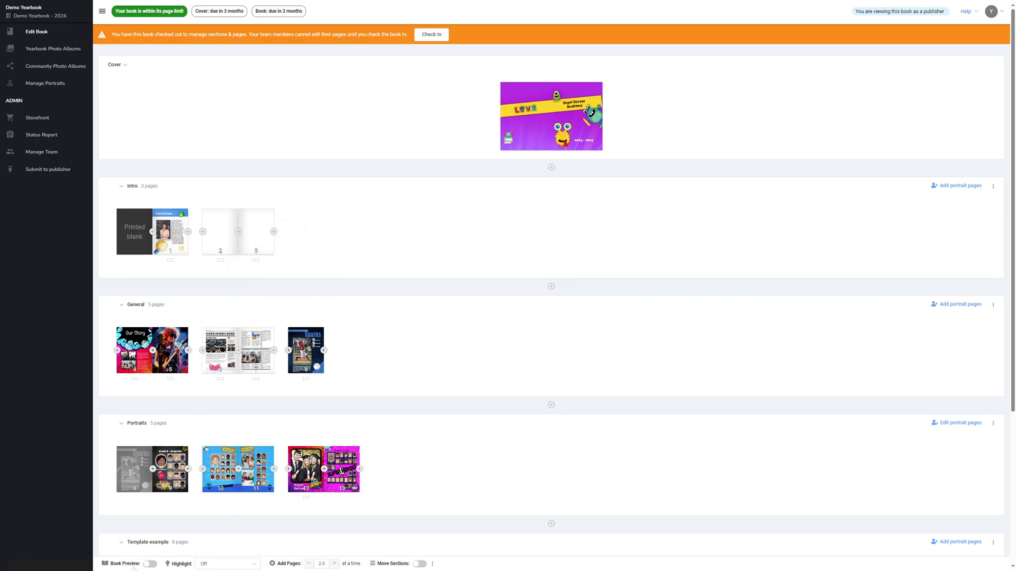
Switch on Book Preview, browse the enlarged spreads, and switch the preview off again.
{"action": "left_click", "coordinate": [150, 564]}
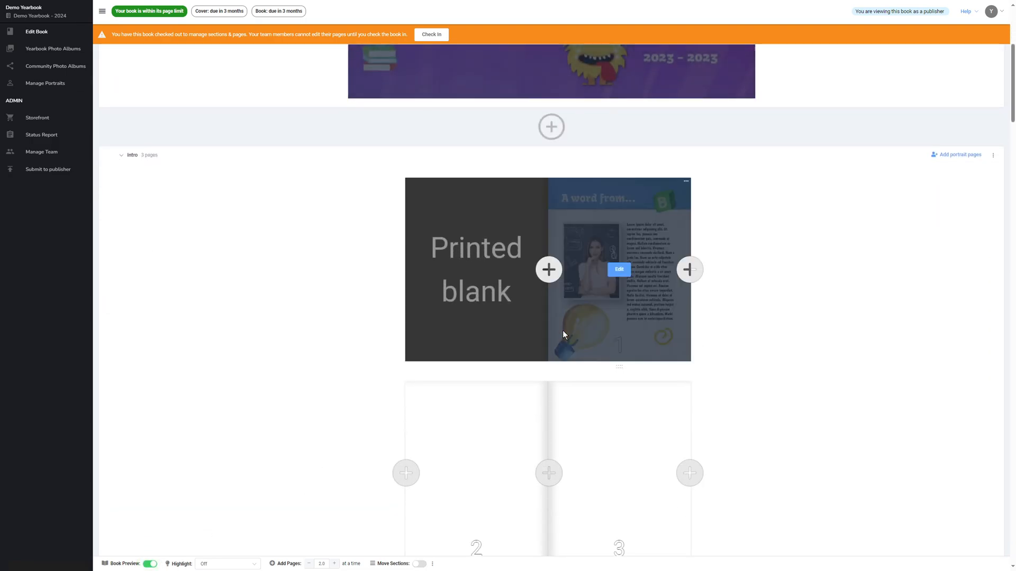
{"action": "scroll", "coordinate": [563, 335], "scroll_direction": "down", "scroll_amount": 10}
{"action": "scroll", "coordinate": [563, 330], "scroll_direction": "up", "scroll_amount": 10}
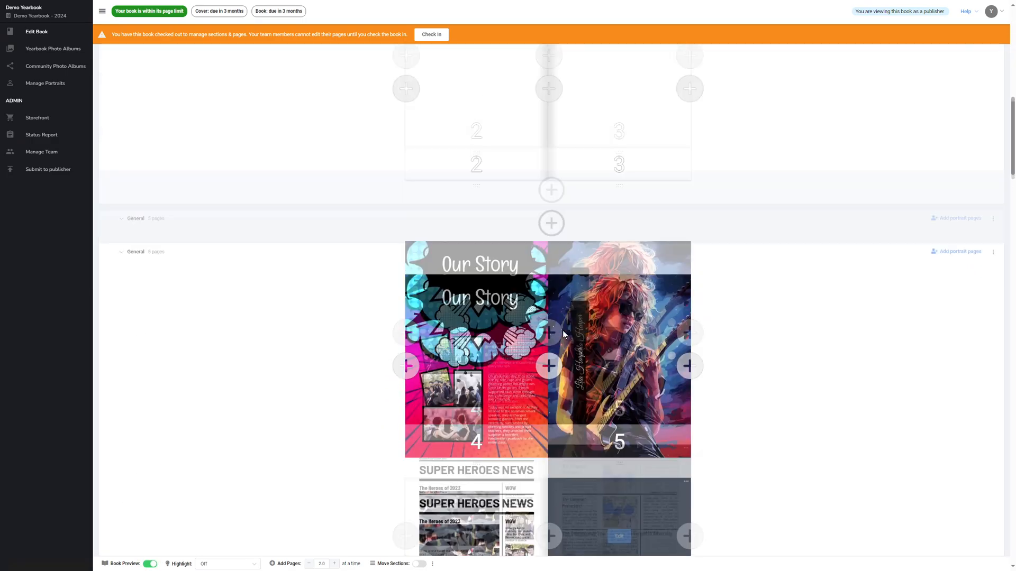
{"action": "left_click", "coordinate": [150, 564]}
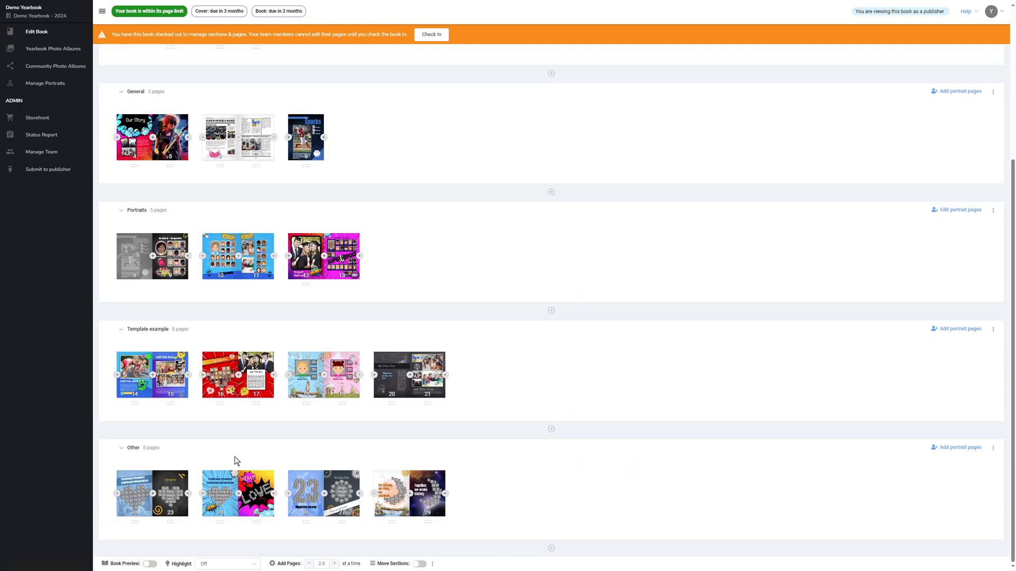
{"action": "scroll", "coordinate": [236, 461], "scroll_direction": "up", "scroll_amount": 5}
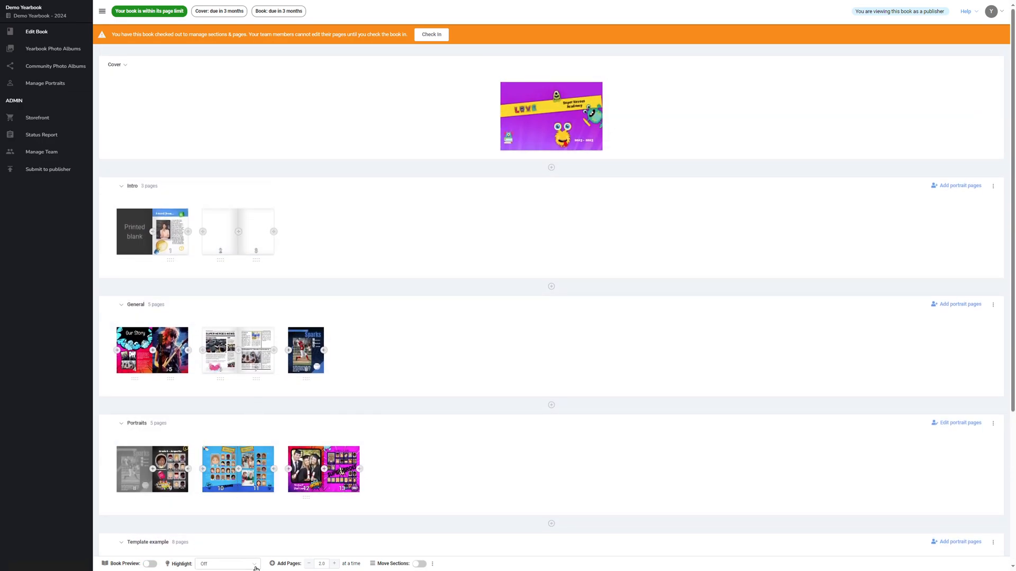
Look over the page Highlight choices and the additional book options, leaving Highlight off and page numbers shown.
{"action": "left_click", "coordinate": [255, 566]}
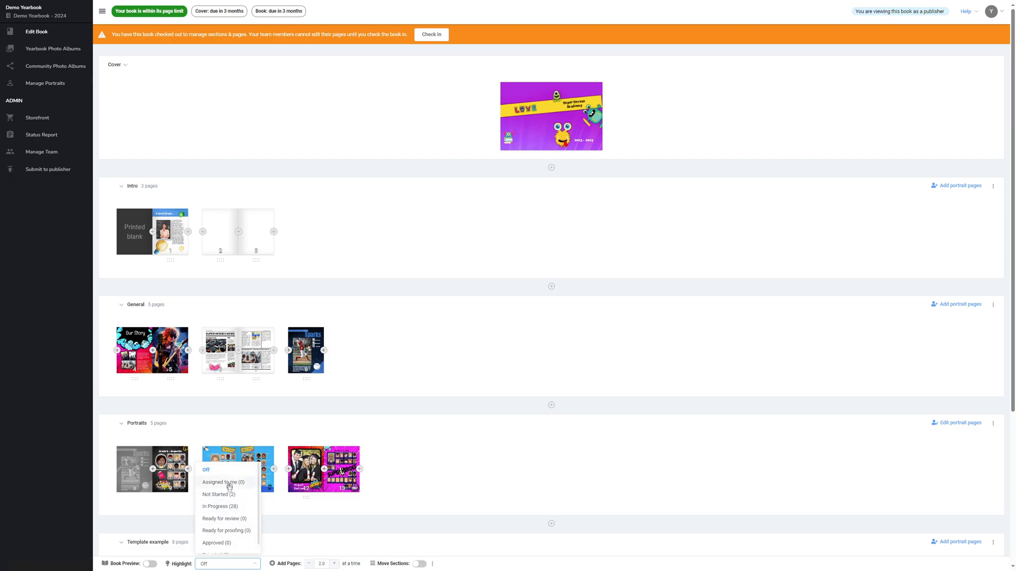
{"action": "left_click", "coordinate": [432, 564]}
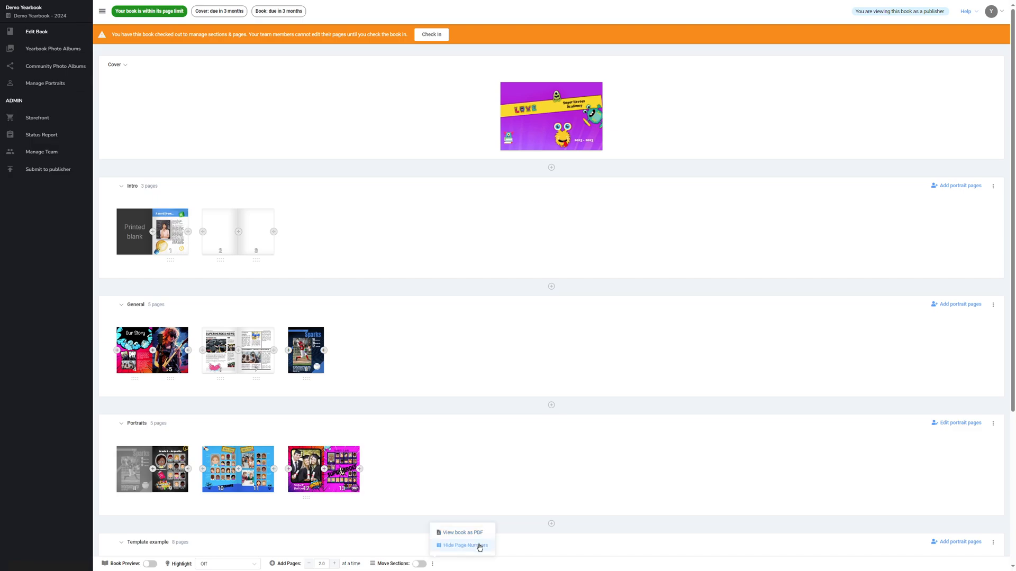
{"action": "left_click", "coordinate": [507, 528]}
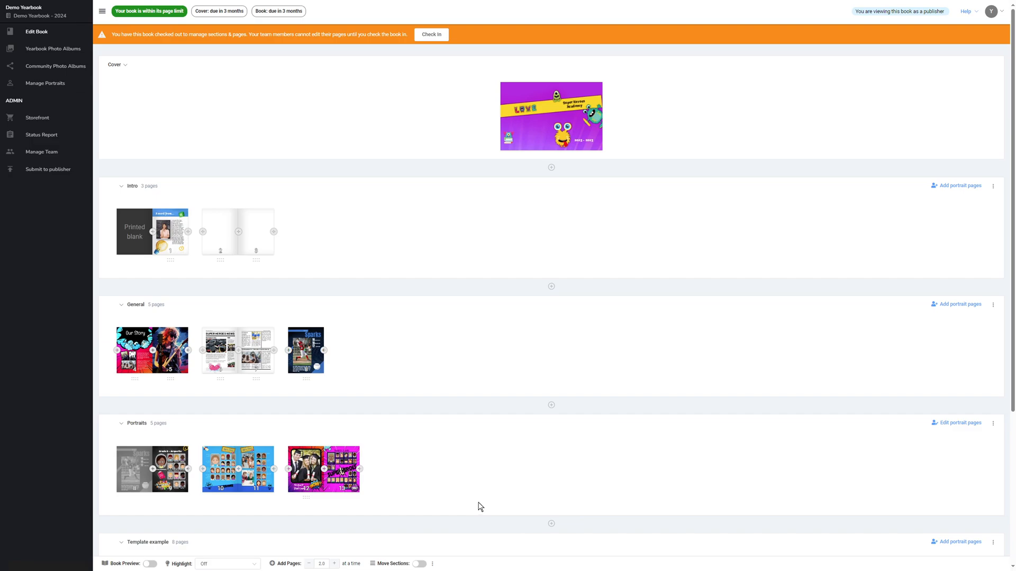
Check the book in, view the Graduation album among the yearbook photo albums, and return to the album list.
{"action": "mouse_move", "coordinate": [561, 143]}
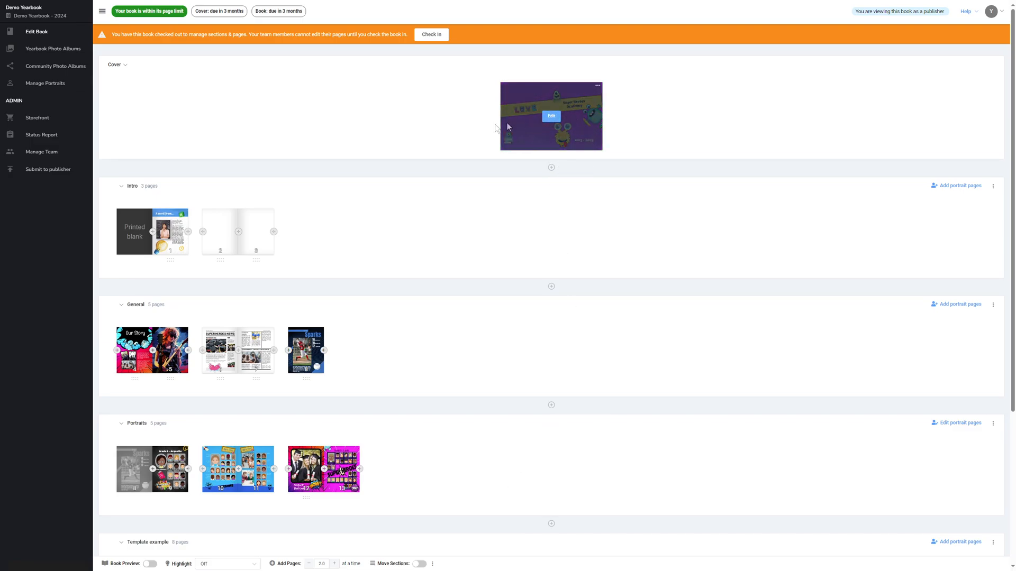
{"action": "mouse_move", "coordinate": [219, 233]}
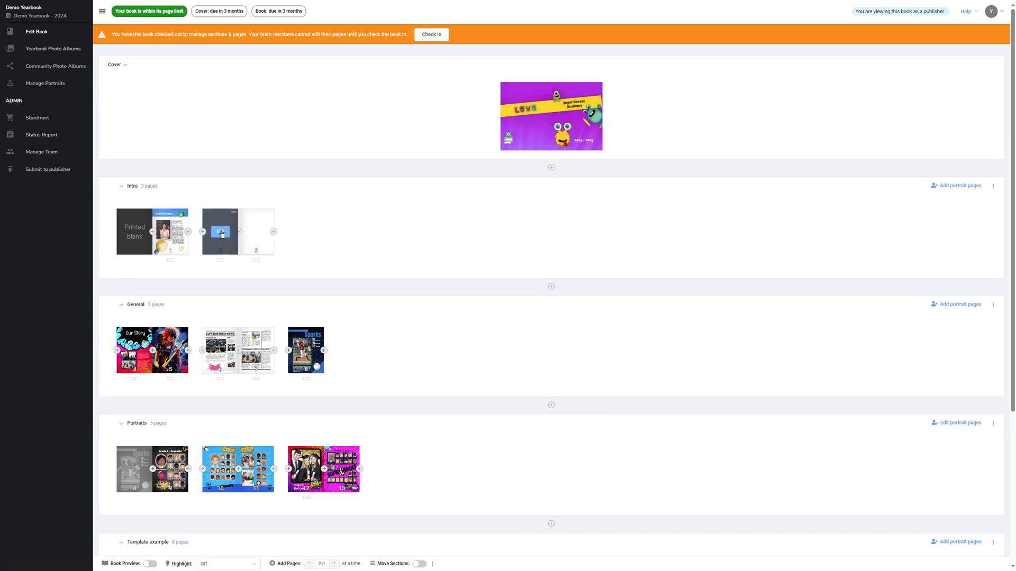
{"action": "mouse_move", "coordinate": [251, 235]}
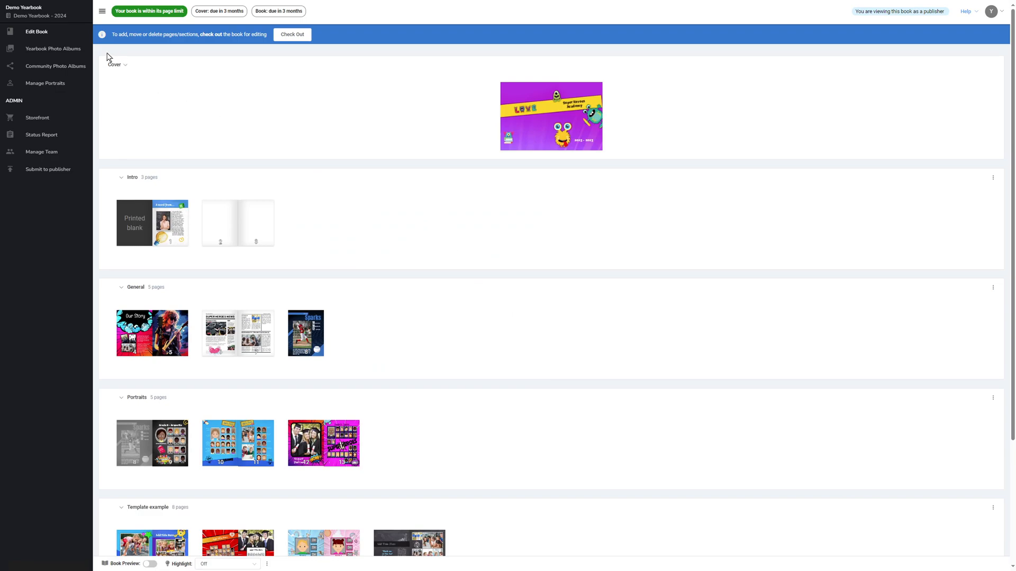
{"action": "left_click", "coordinate": [47, 51]}
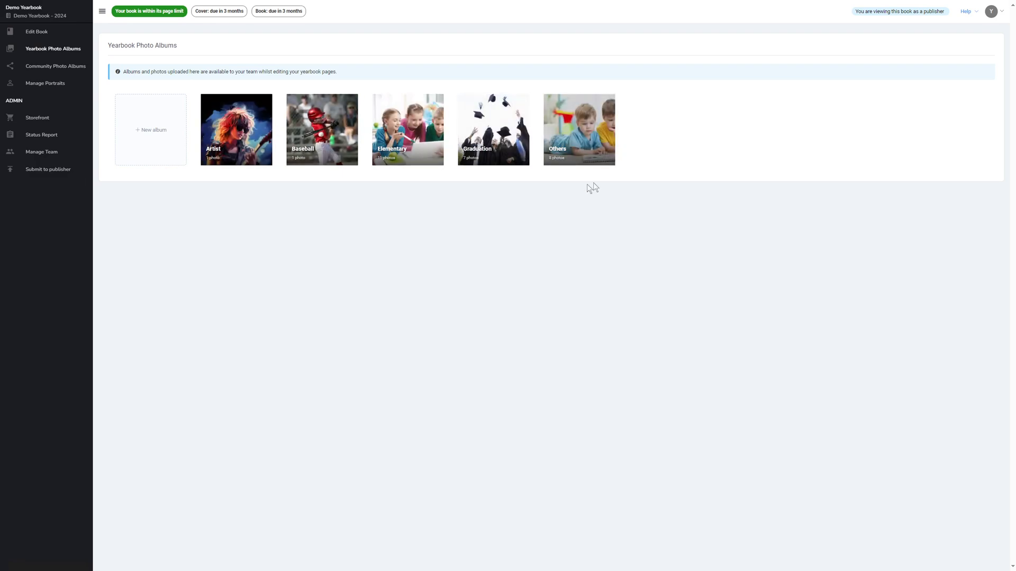
{"action": "left_click", "coordinate": [496, 133]}
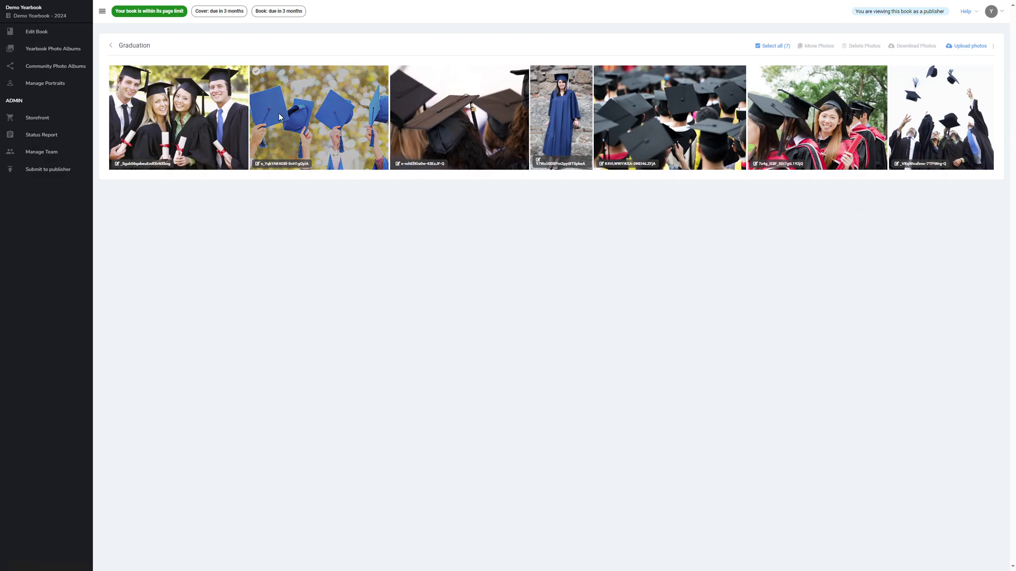
{"action": "left_click", "coordinate": [112, 48]}
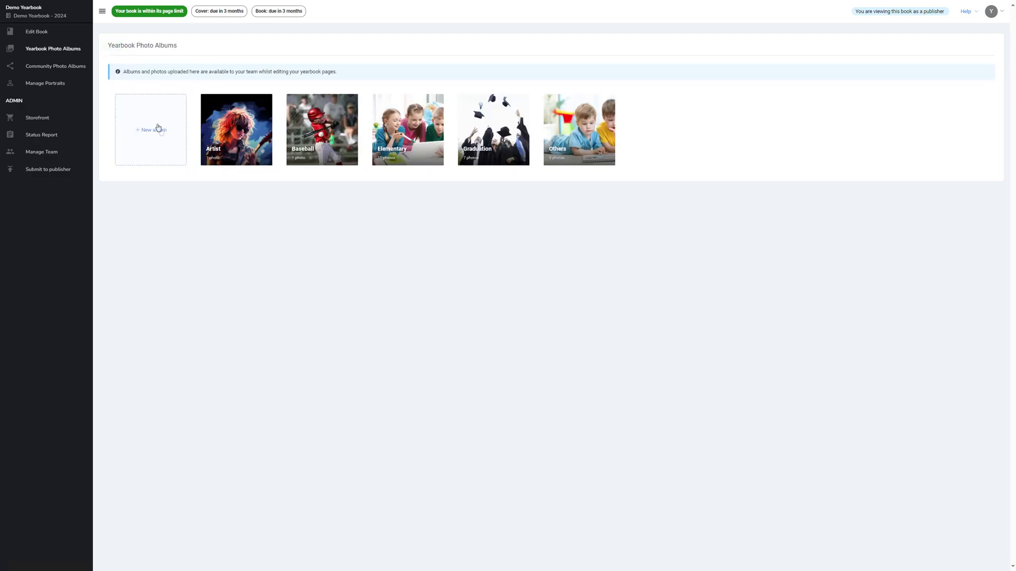
Look over the available actions for the Artist album without choosing one.
{"action": "mouse_move", "coordinate": [268, 102]}
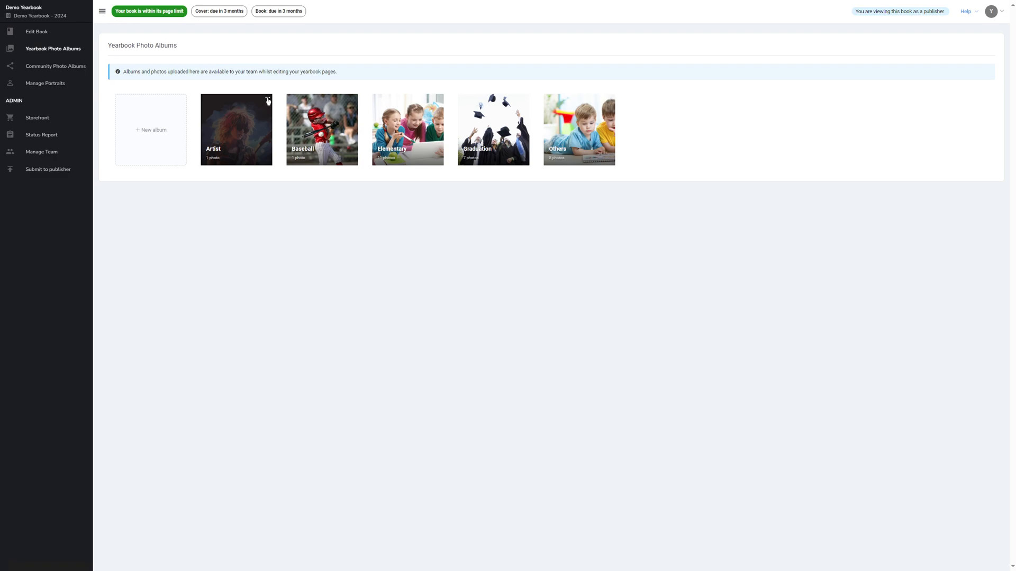
{"action": "left_click", "coordinate": [268, 101]}
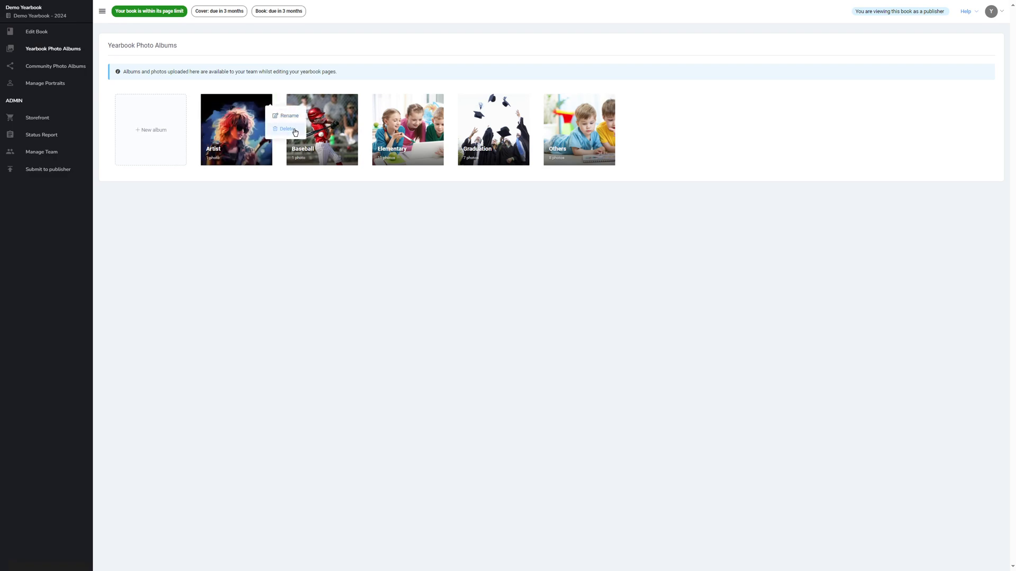
{"action": "left_click", "coordinate": [291, 184]}
Create a new yearbook photo album named "Football".
{"action": "left_click", "coordinate": [150, 132]}
{"action": "left_click", "coordinate": [356, 133]}
{"action": "type", "text": "f"}
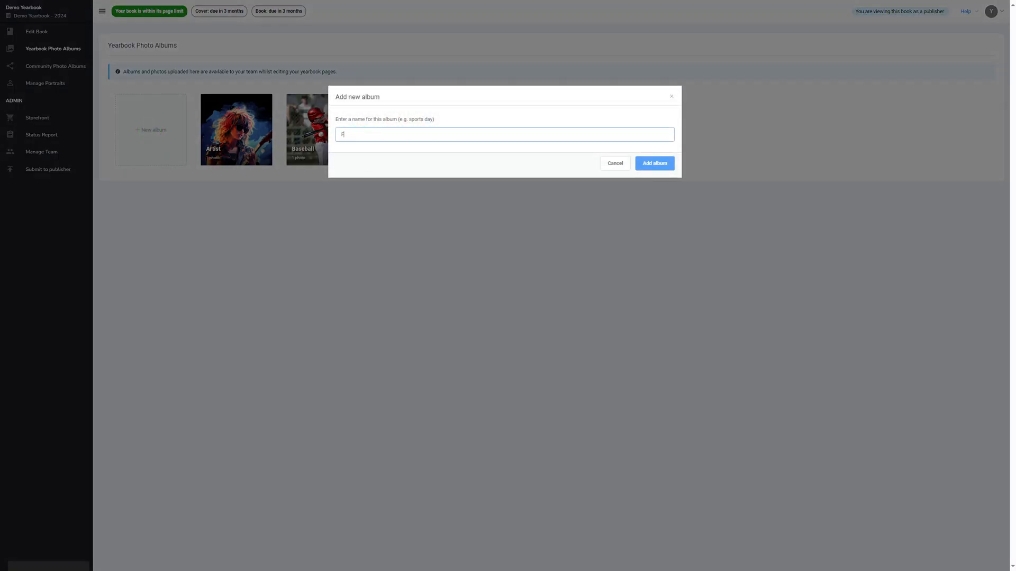
{"action": "key", "text": "Return"}
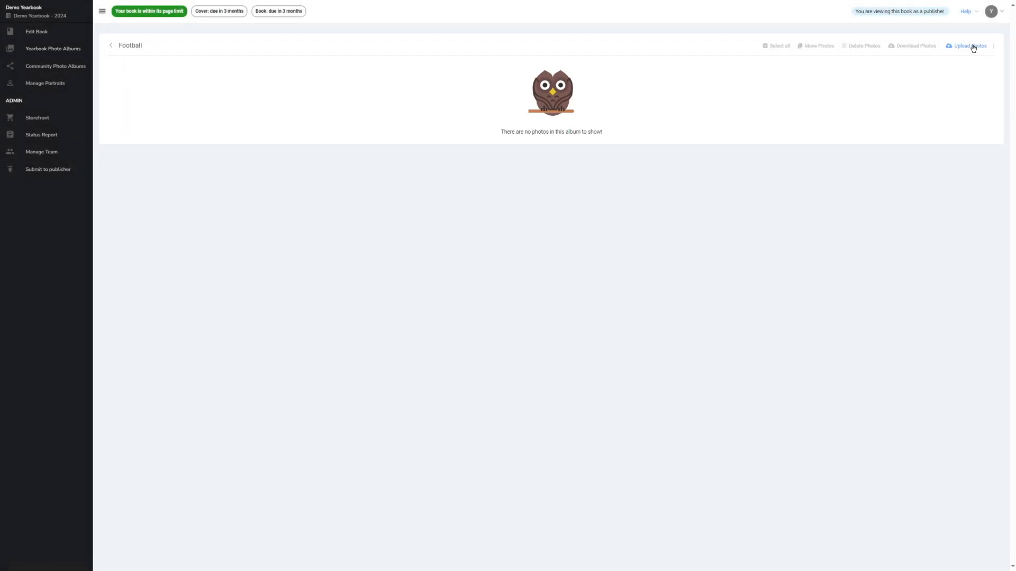
Upload all six JPEG photos from the Football stock photo folder into the Football album.
{"action": "left_click", "coordinate": [973, 47]}
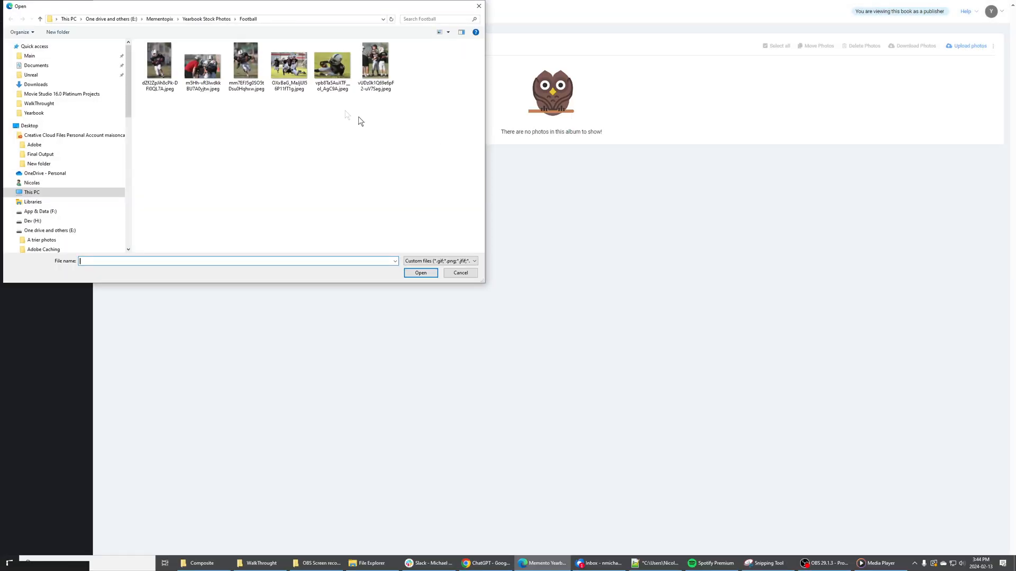
{"action": "left_click", "coordinate": [159, 62]}
{"action": "left_click", "coordinate": [389, 81], "text": "shift"}
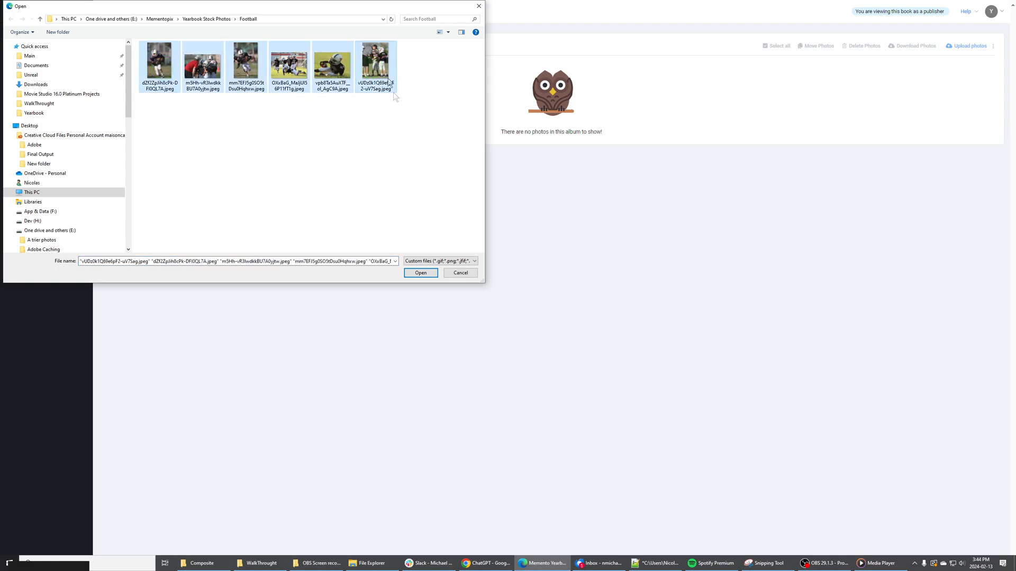
{"action": "left_click", "coordinate": [421, 273]}
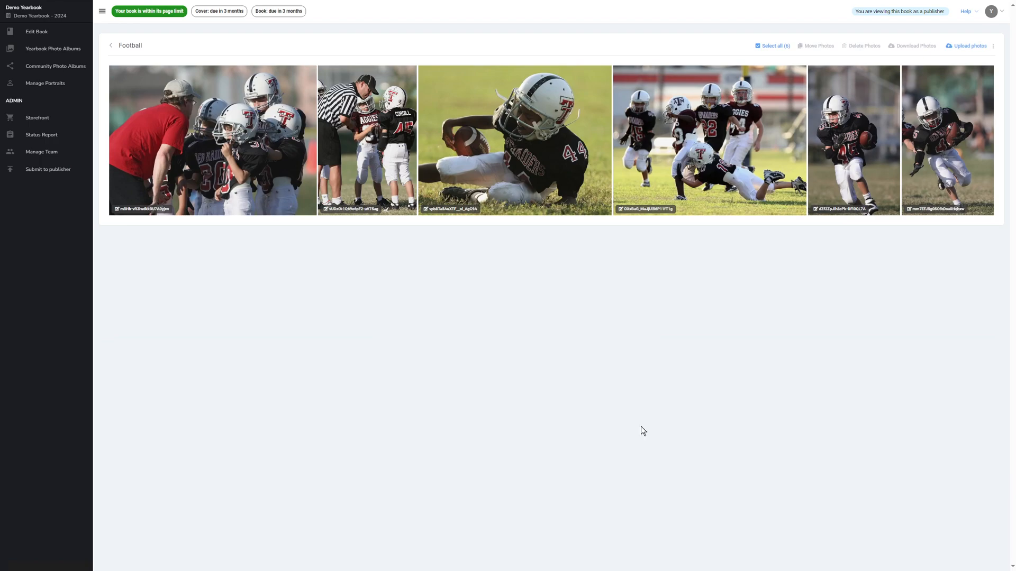
Try selecting and deselecting all Football photos, then select only the coach huddle, the number 44 player and the group tackle photos.
{"action": "left_click", "coordinate": [773, 47]}
{"action": "left_click", "coordinate": [774, 46]}
{"action": "left_click", "coordinate": [620, 72]}
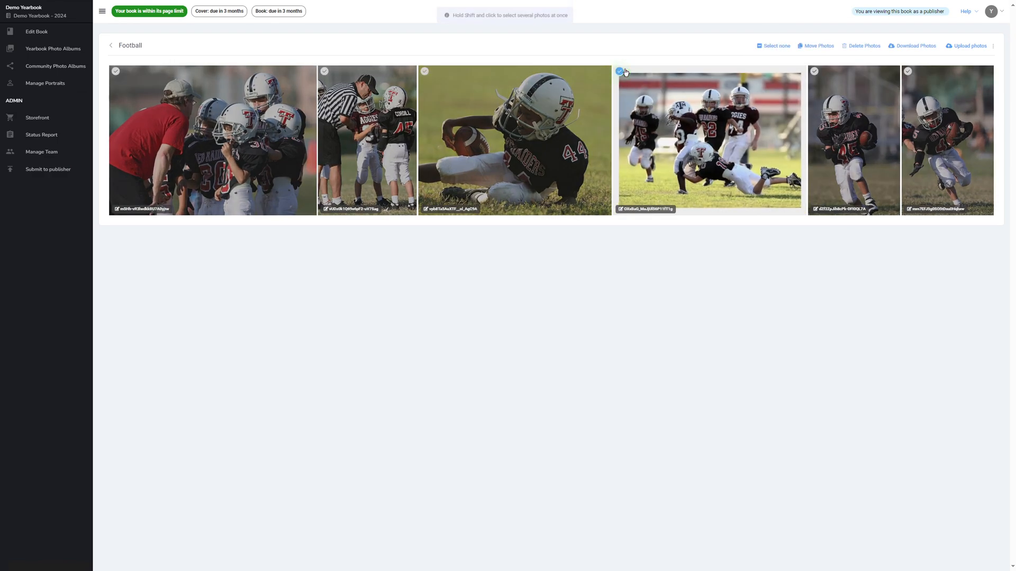
{"action": "left_click", "coordinate": [424, 72]}
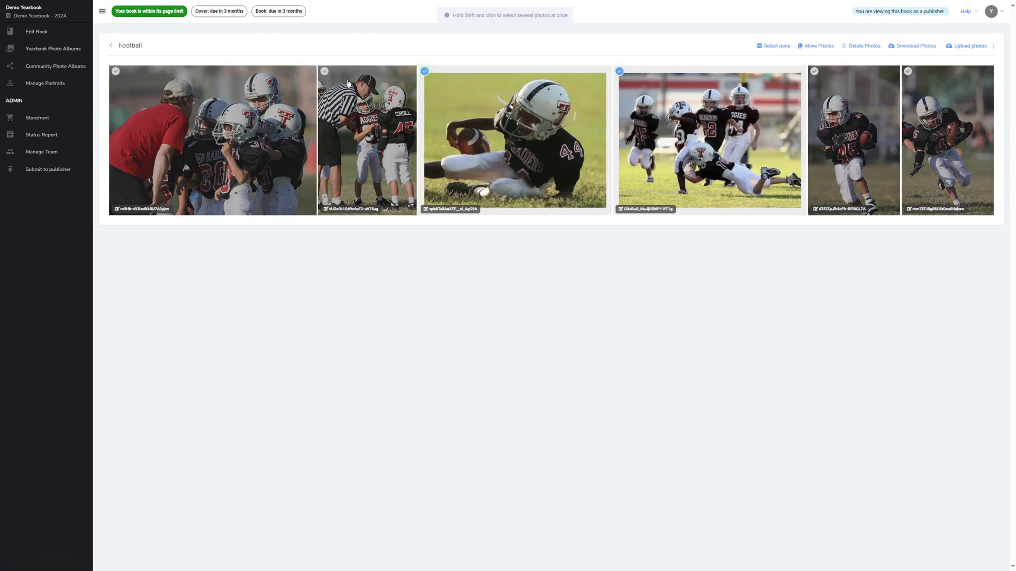
{"action": "left_click", "coordinate": [117, 72]}
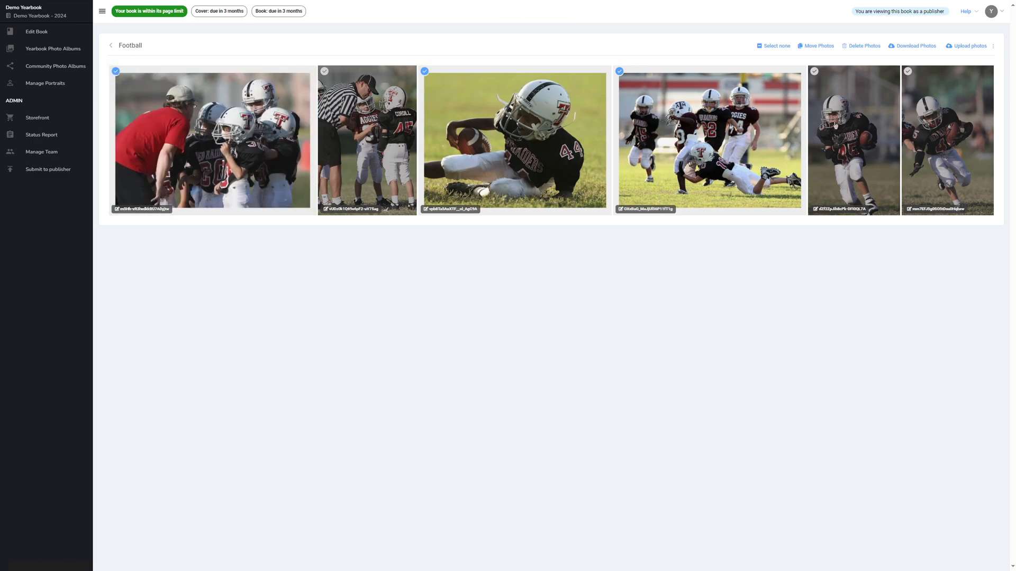
Examine the move options for the three selected Football photos, including existing destination albums and new album creation, without moving them.
{"action": "left_click", "coordinate": [866, 51]}
{"action": "left_click", "coordinate": [910, 52]}
{"action": "left_click", "coordinate": [813, 46]}
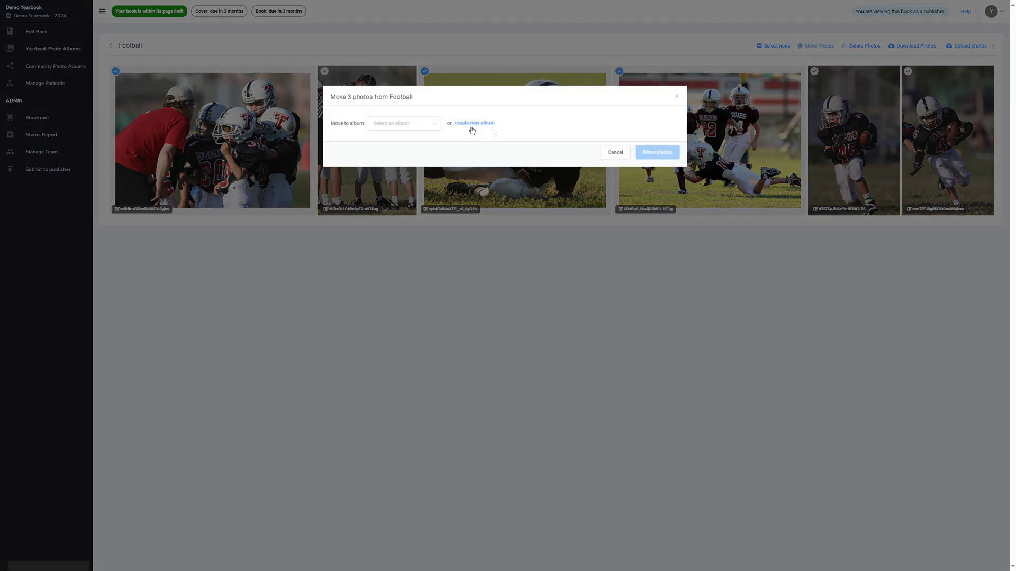
{"action": "left_click", "coordinate": [424, 124]}
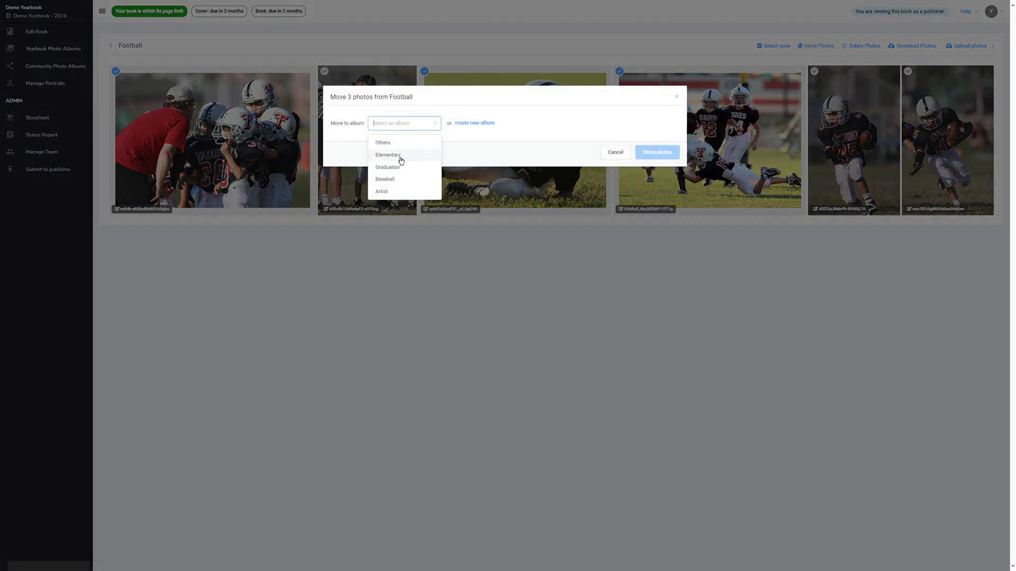
{"action": "left_click", "coordinate": [470, 136]}
{"action": "left_click", "coordinate": [479, 123]}
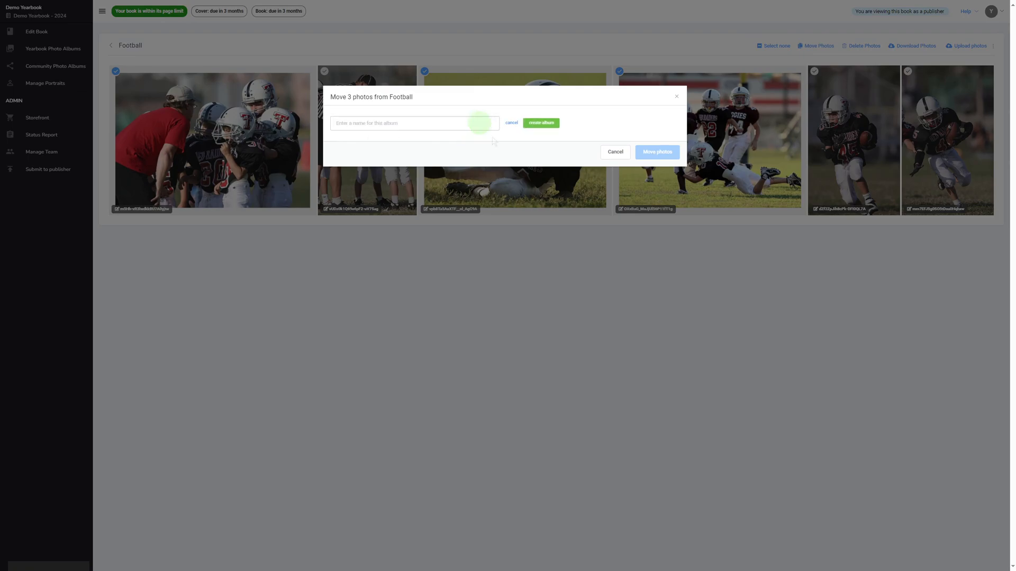
{"action": "left_click", "coordinate": [512, 123]}
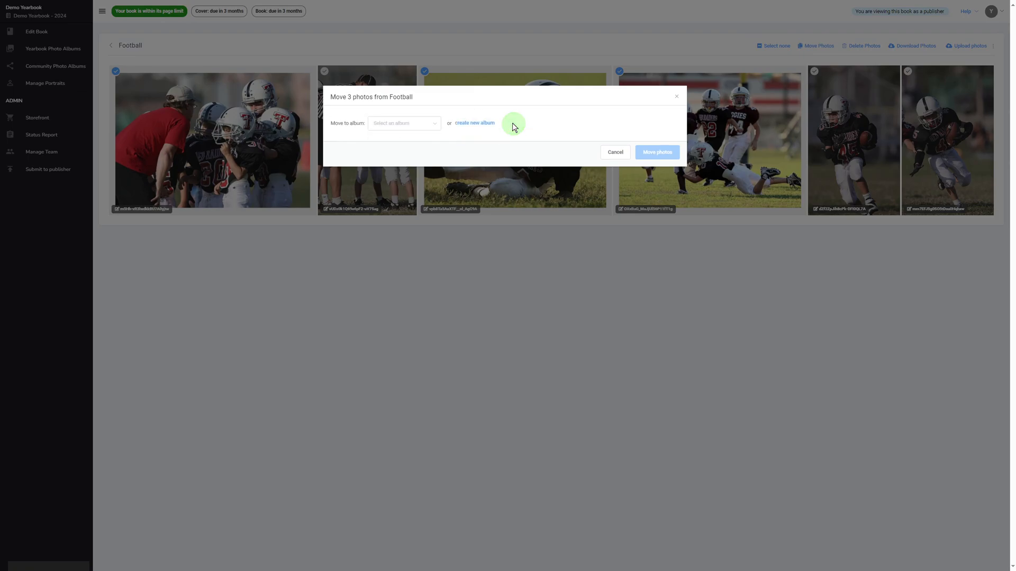
{"action": "left_click", "coordinate": [609, 154]}
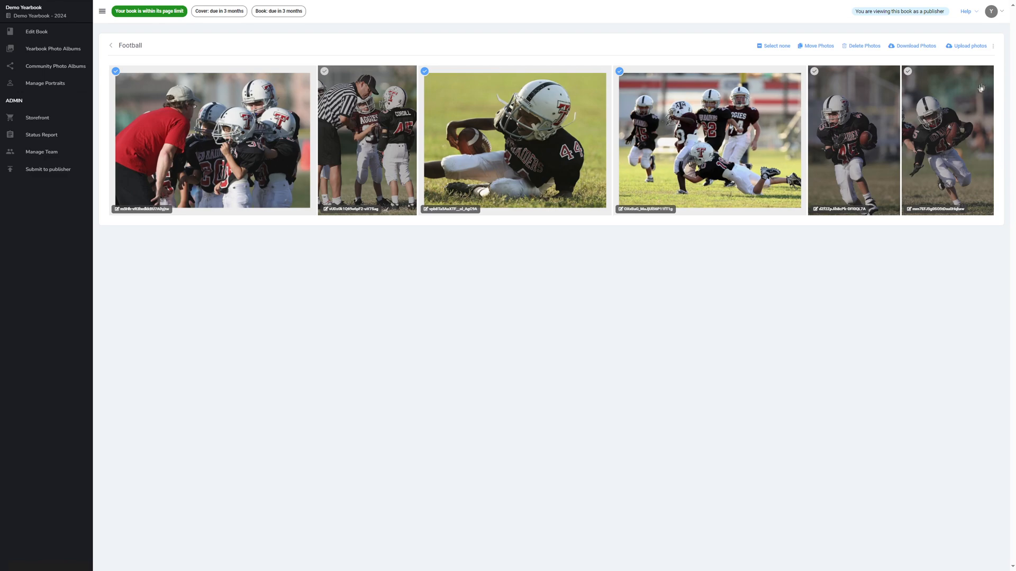
Change the display order of the photos in the Football album.
{"action": "left_click", "coordinate": [993, 50]}
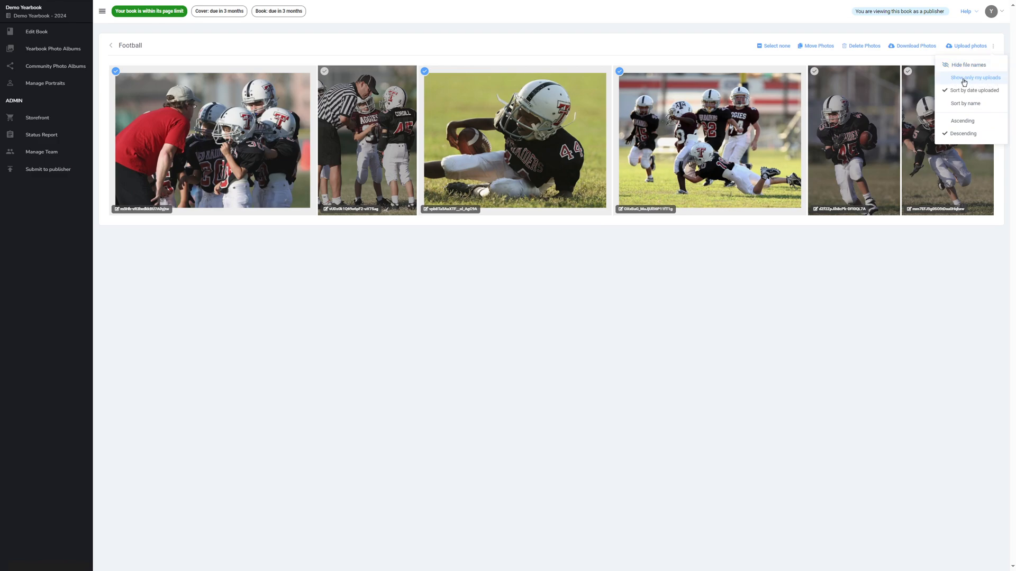
{"action": "left_click", "coordinate": [934, 313]}
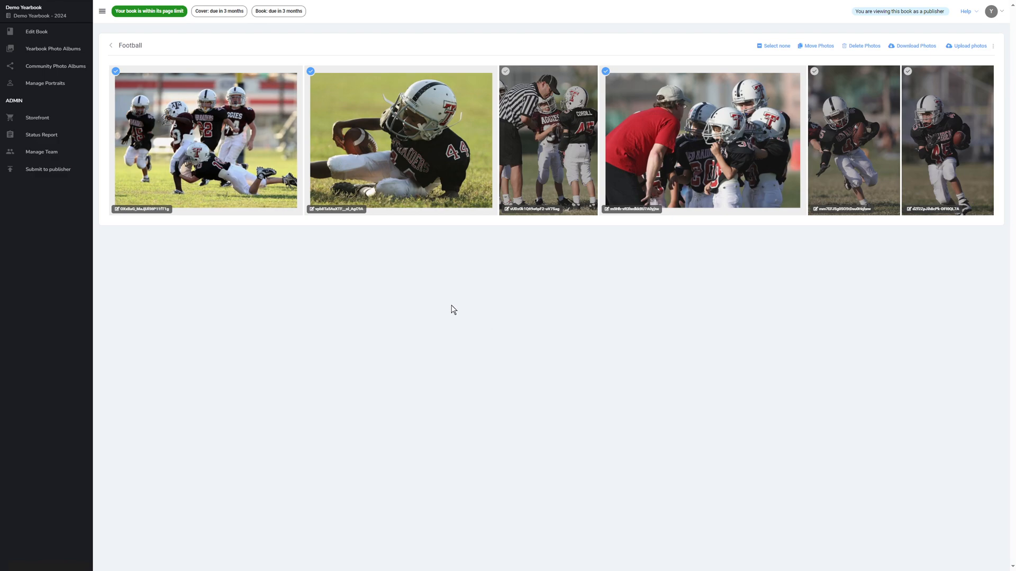
Select the two chemistry experiment photos in the Science Fair community album.
{"action": "left_click", "coordinate": [62, 71]}
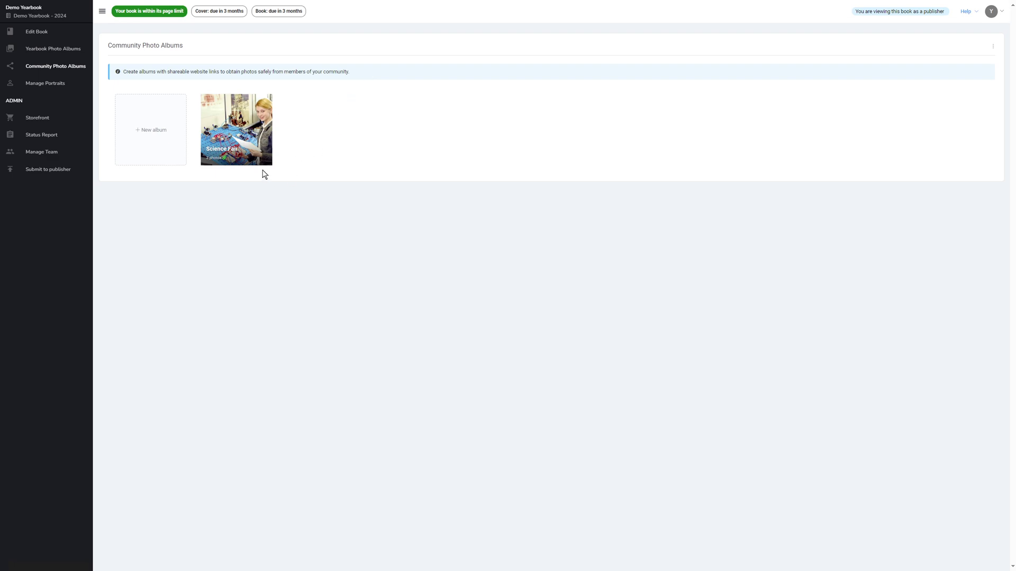
{"action": "left_click", "coordinate": [237, 135]}
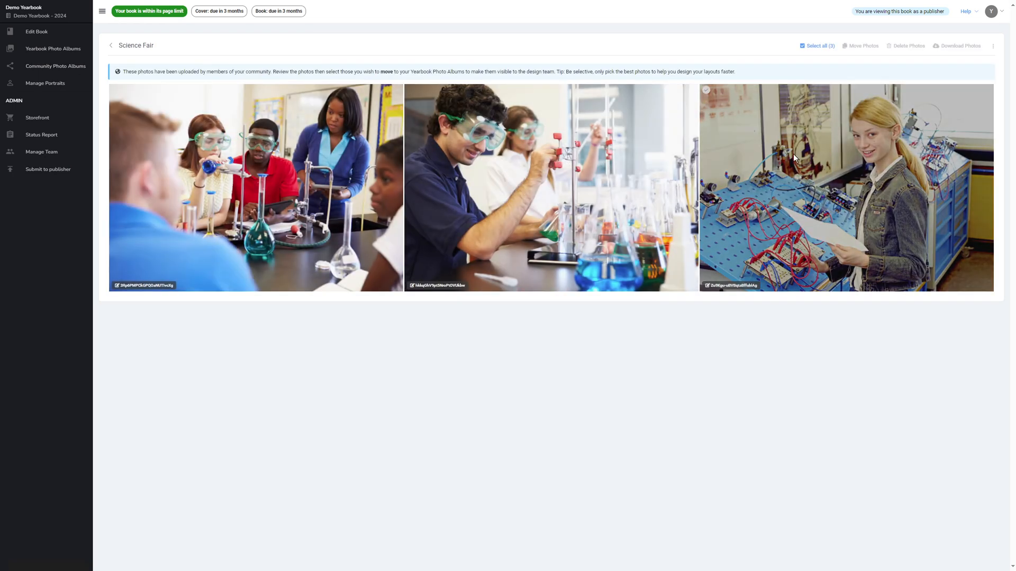
{"action": "left_click", "coordinate": [819, 53]}
{"action": "left_click", "coordinate": [868, 52]}
{"action": "left_click", "coordinate": [912, 52]}
{"action": "left_click", "coordinate": [954, 51]}
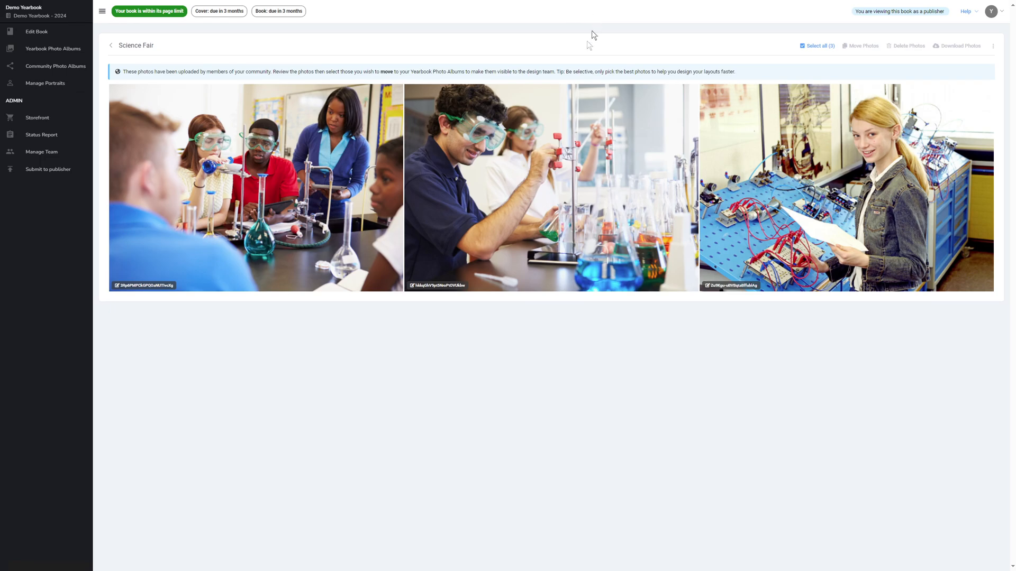
{"action": "left_click", "coordinate": [116, 91]}
{"action": "left_click", "coordinate": [410, 90]}
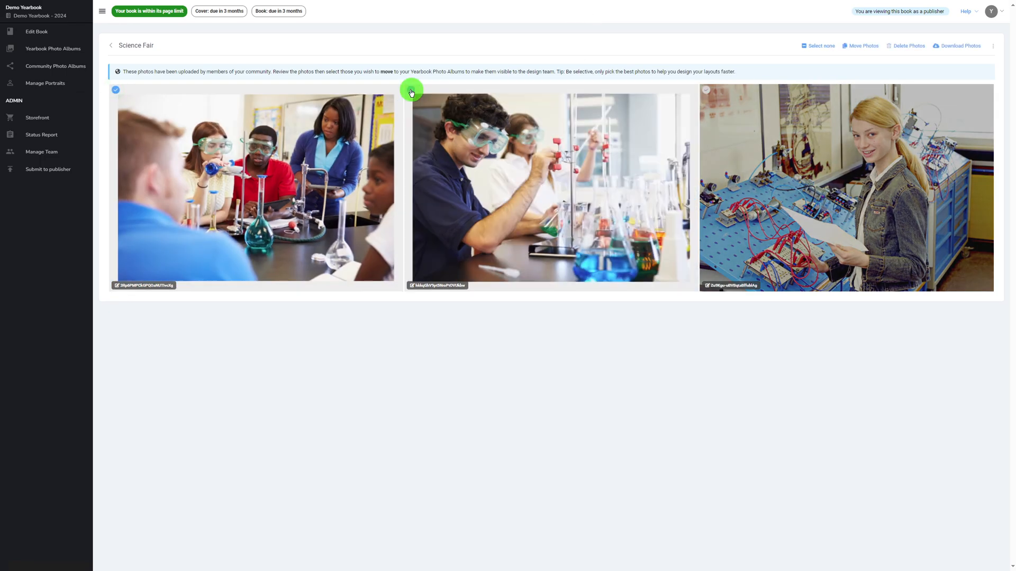
Move the two selected photos into a newly created yearbook album named "Science Fair".
{"action": "left_click", "coordinate": [866, 48]}
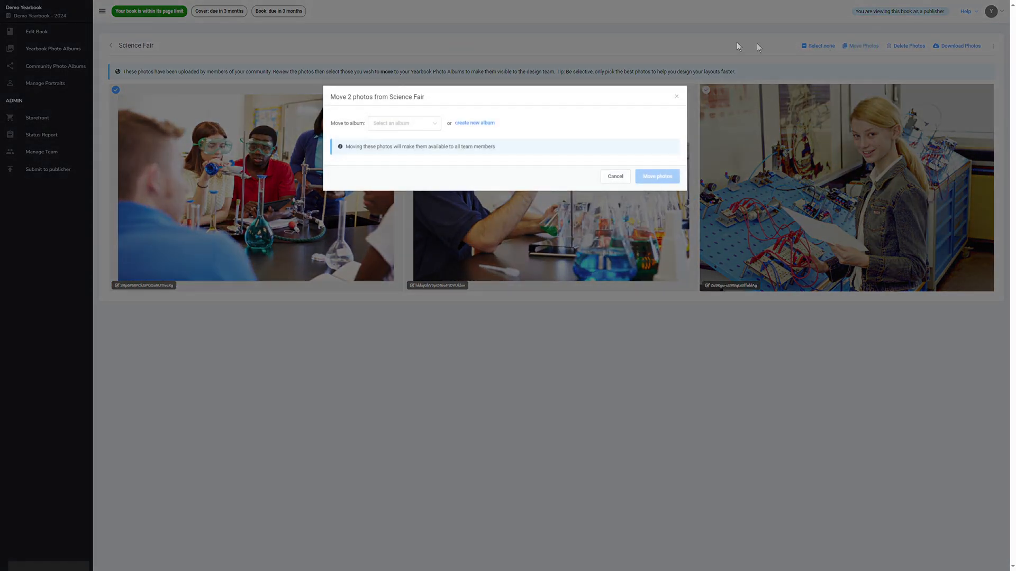
{"action": "left_click", "coordinate": [429, 126]}
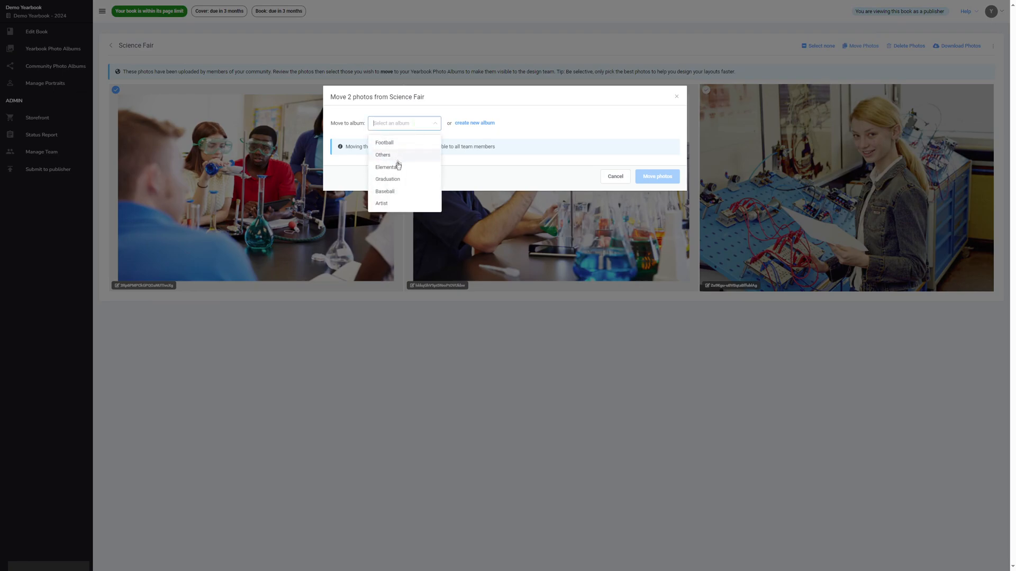
{"action": "left_click", "coordinate": [468, 124]}
{"action": "left_click", "coordinate": [399, 125]}
{"action": "type", "text": "Science Fair"}
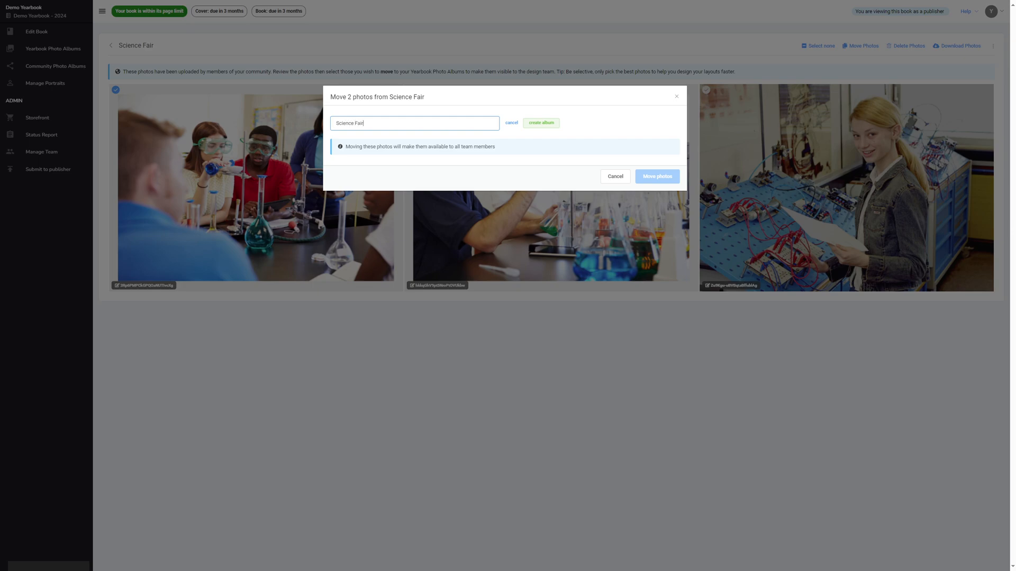
{"action": "left_click", "coordinate": [542, 125]}
{"action": "left_click", "coordinate": [546, 125]}
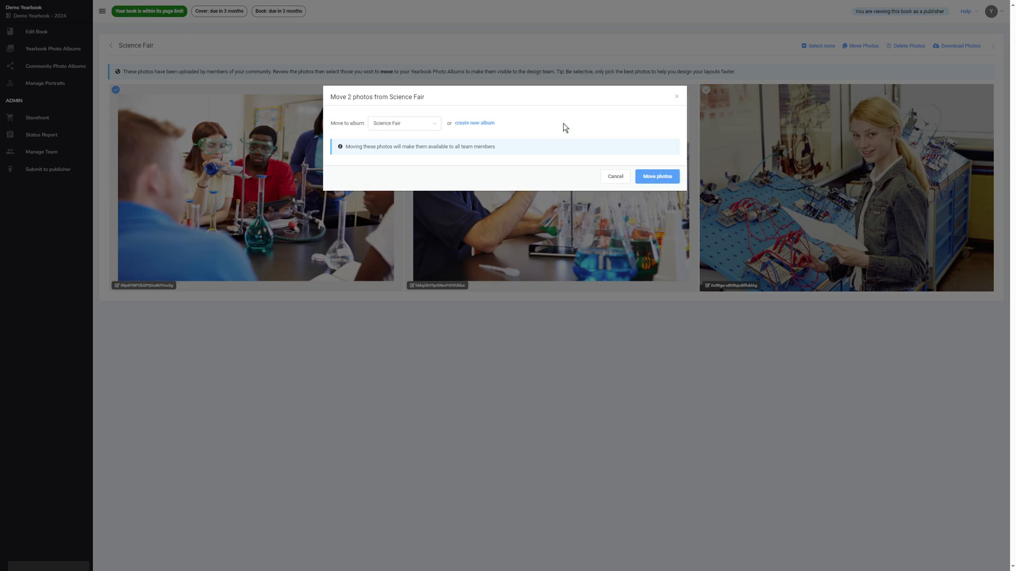
{"action": "left_click", "coordinate": [662, 177]}
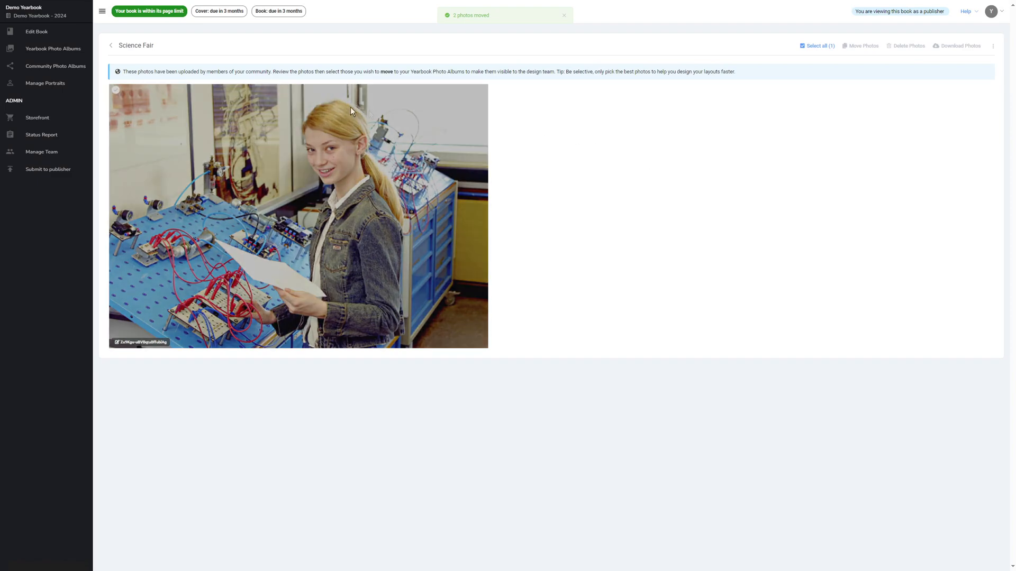
Check the moved photos in the Science Fair yearbook album and return to the yearbook photo album overview.
{"action": "left_click", "coordinate": [45, 52]}
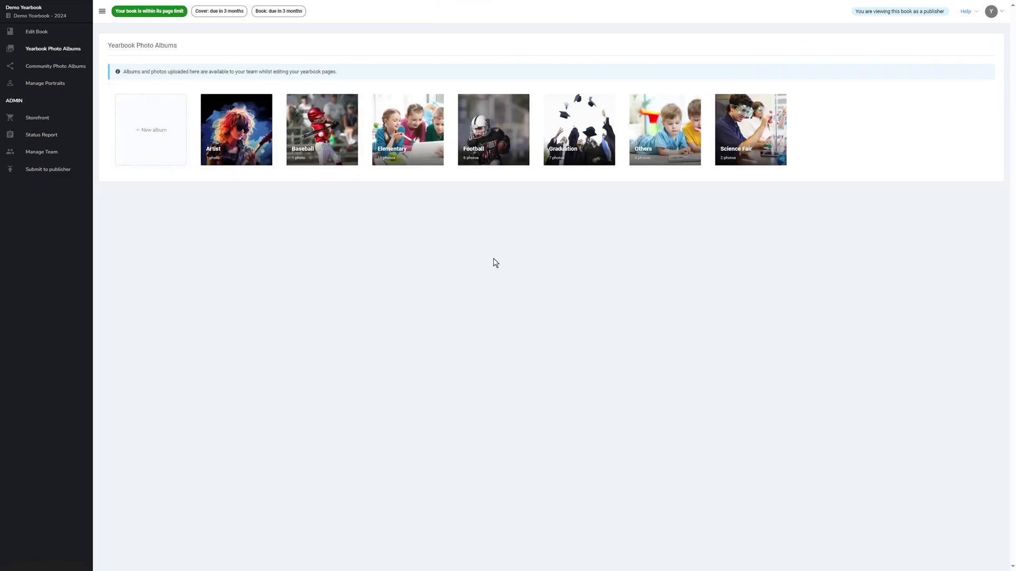
{"action": "left_click", "coordinate": [751, 137]}
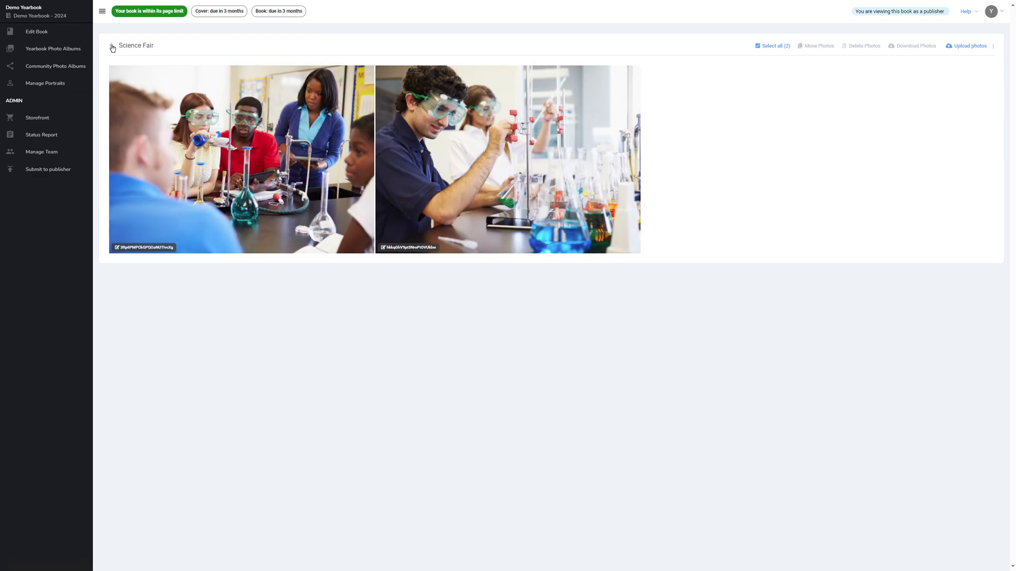
{"action": "left_click", "coordinate": [111, 46]}
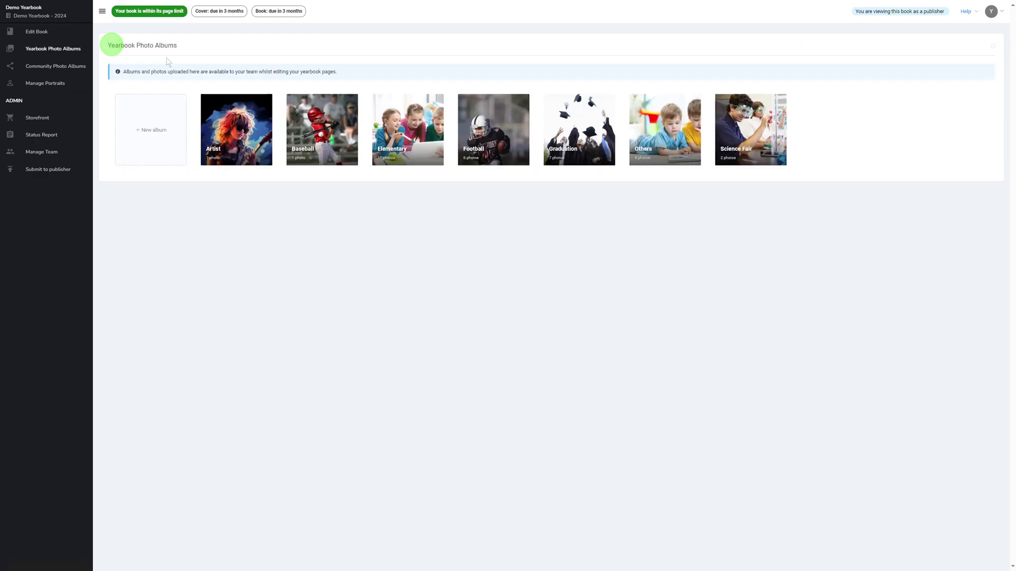
Create a new community photo album named "Soccer".
{"action": "left_click", "coordinate": [59, 66]}
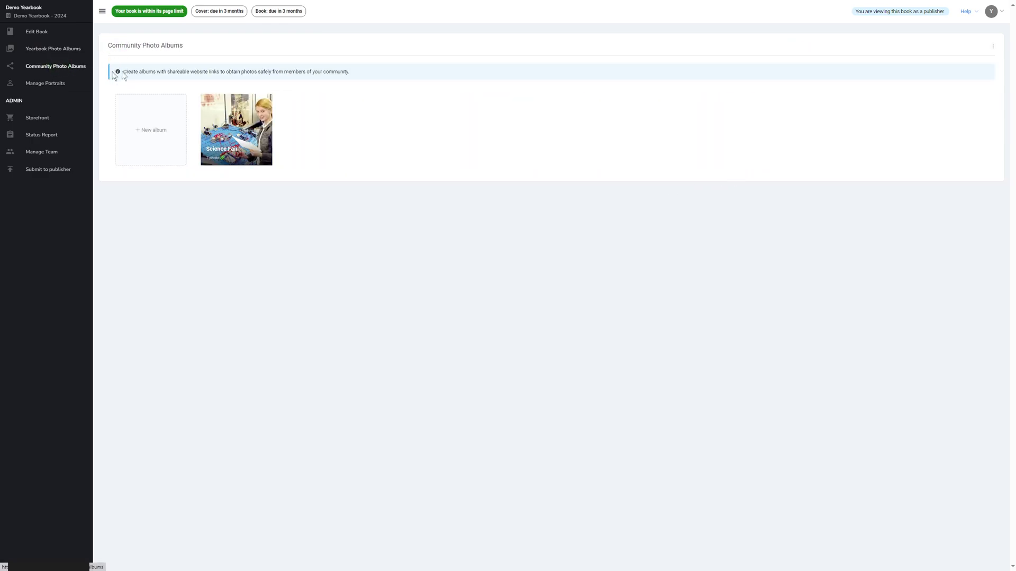
{"action": "left_click", "coordinate": [171, 128]}
{"action": "left_click", "coordinate": [358, 134]}
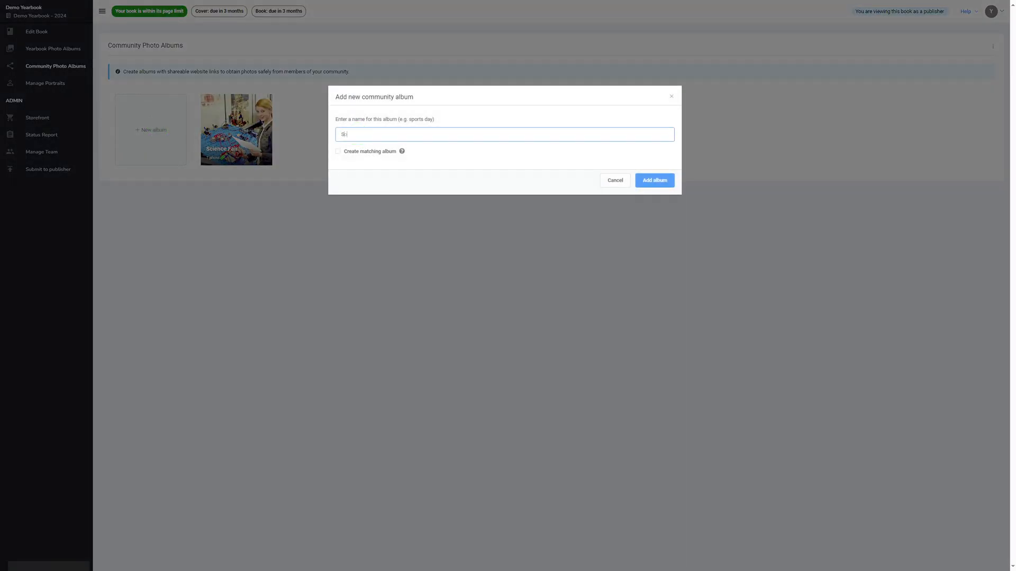
{"action": "left_click", "coordinate": [662, 180]}
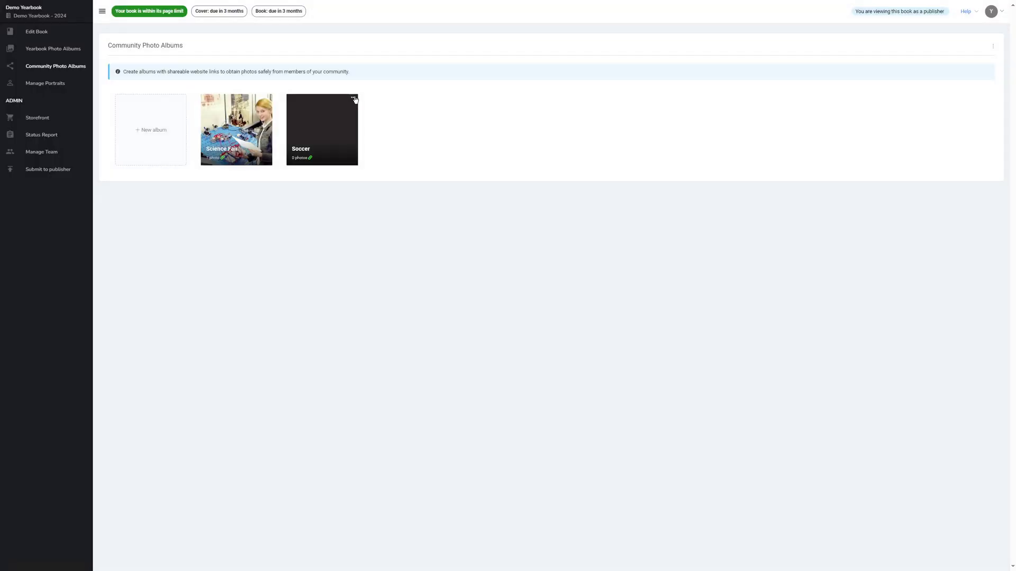
Show the Soccer community album's shareable link and highlight the full address.
{"action": "left_click", "coordinate": [353, 99]}
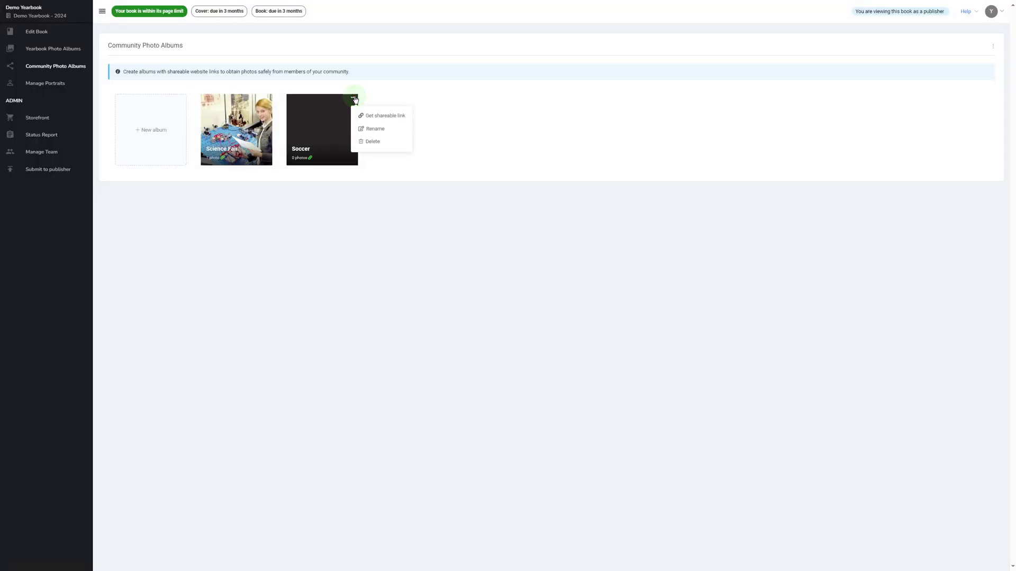
{"action": "left_click", "coordinate": [384, 116]}
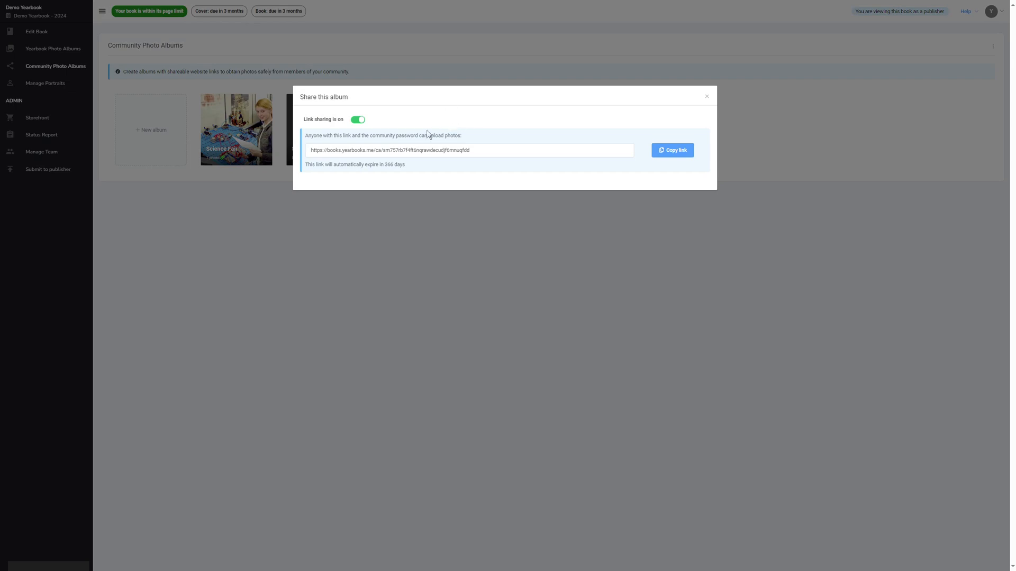
{"action": "left_click_drag", "start_coordinate": [313, 150], "coordinate": [487, 156]}
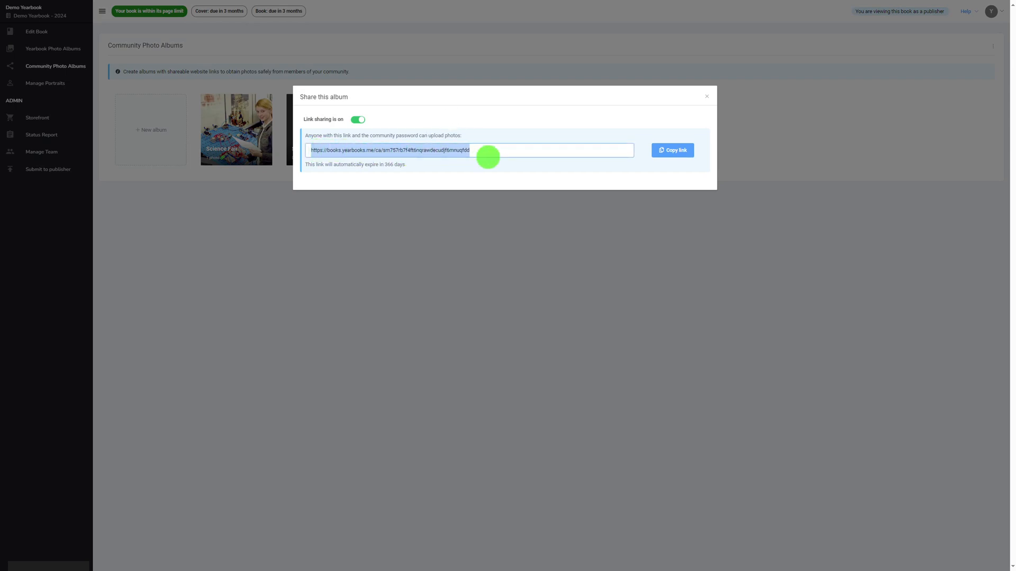
Turn link sharing off and back on for the Soccer album, and close its sharing settings.
{"action": "left_click", "coordinate": [358, 120]}
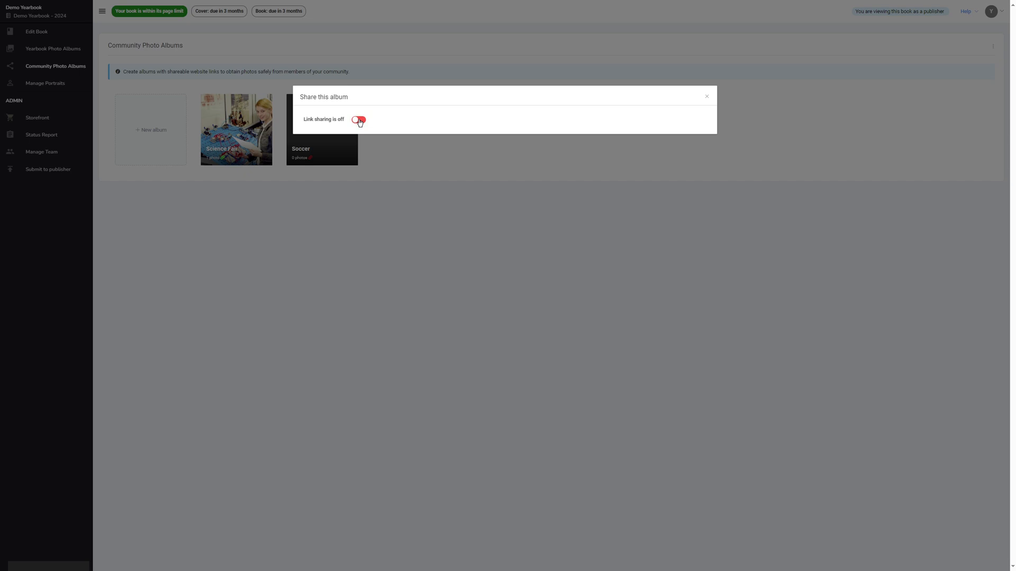
{"action": "left_click", "coordinate": [358, 121]}
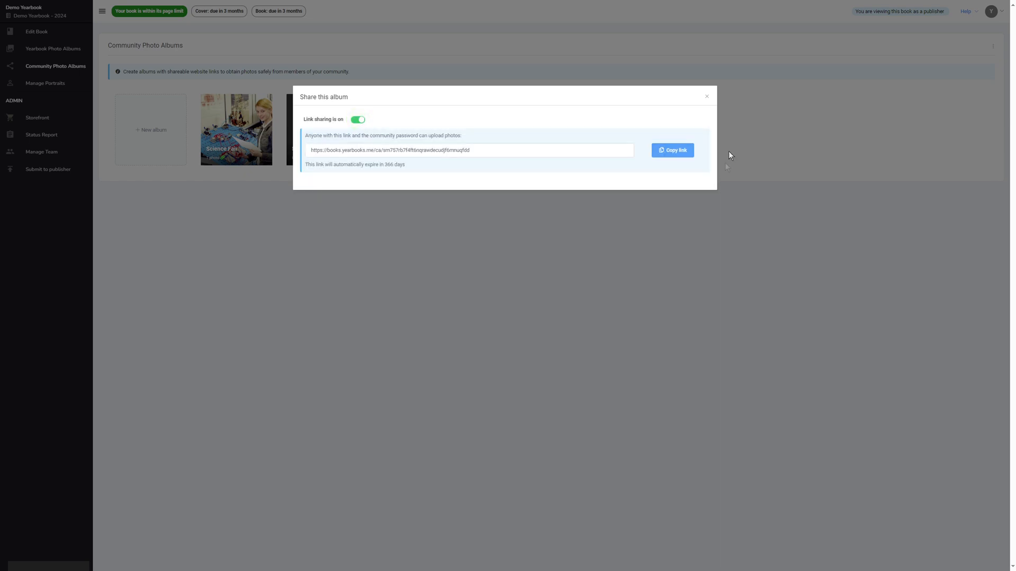
{"action": "left_click", "coordinate": [708, 98]}
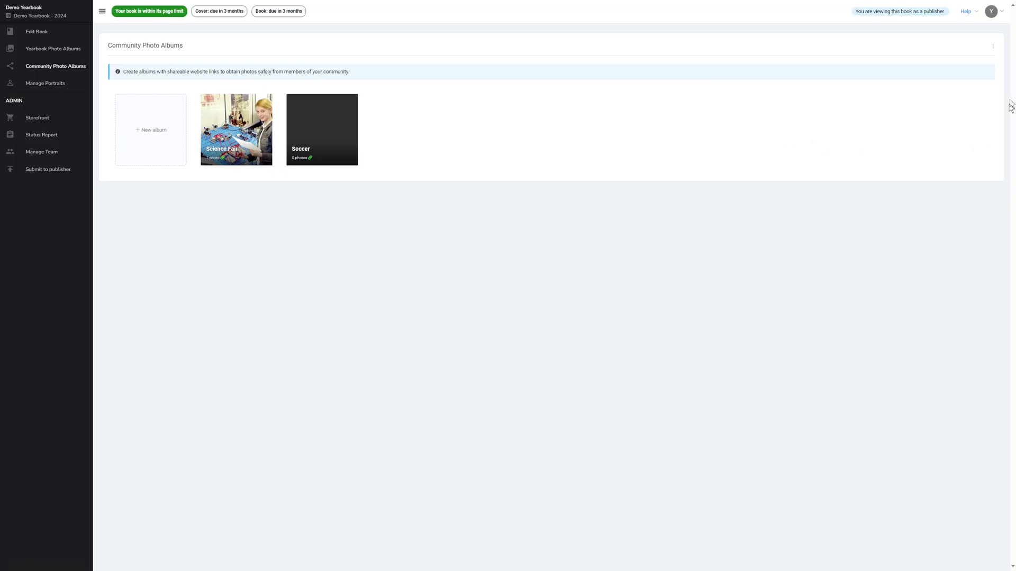
Copy the sharing link that allows uploading to all shared community albums.
{"action": "left_click", "coordinate": [993, 49]}
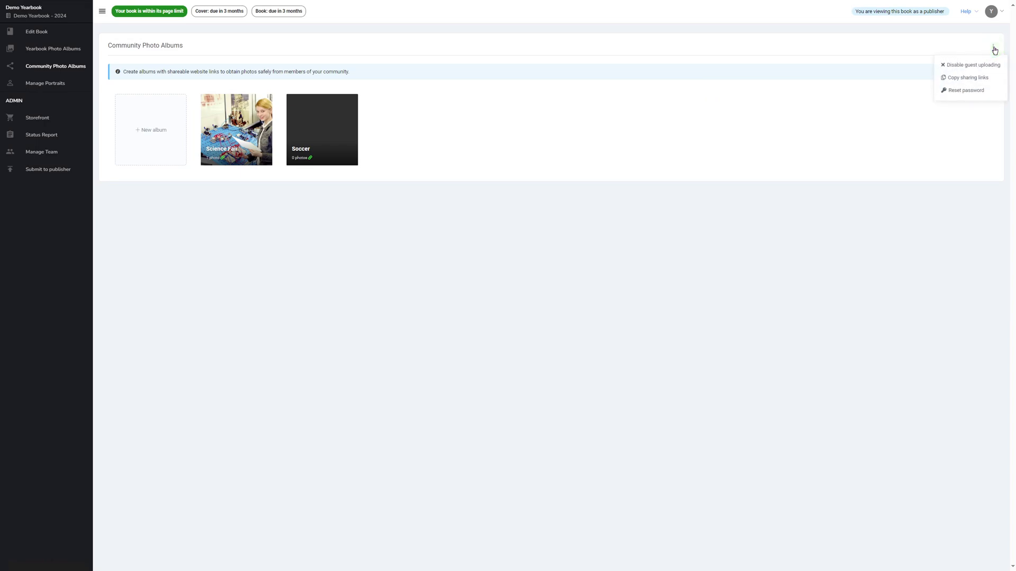
{"action": "left_click", "coordinate": [972, 78]}
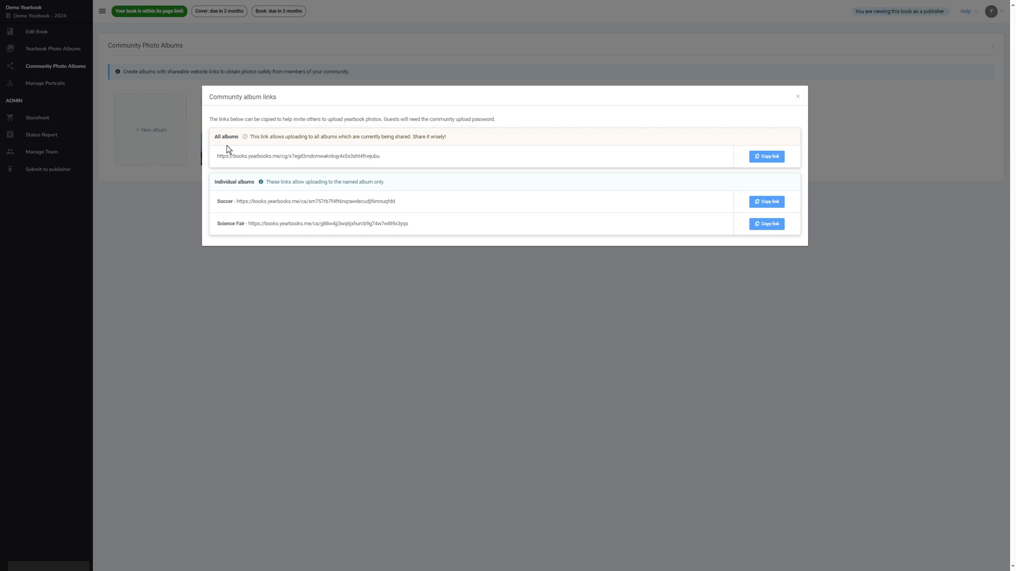
{"action": "left_click", "coordinate": [773, 157]}
{"action": "left_click", "coordinate": [774, 158]}
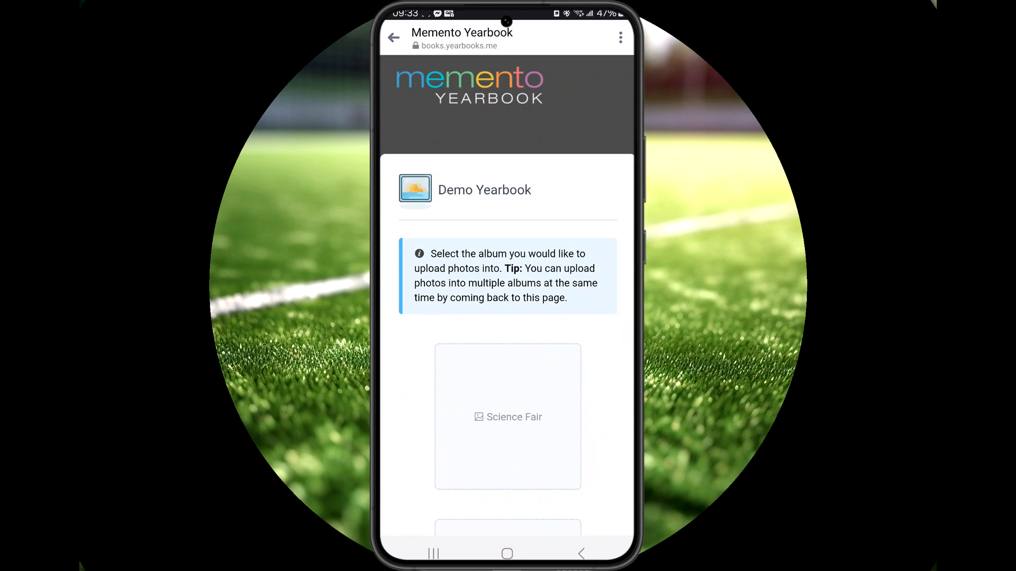
On the phone's Demo Yearbook upload page, enter the community album password, agree to the upload policy and unlock the album.
{"action": "scroll", "coordinate": [507, 295], "scroll_direction": "down", "scroll_amount": 3}
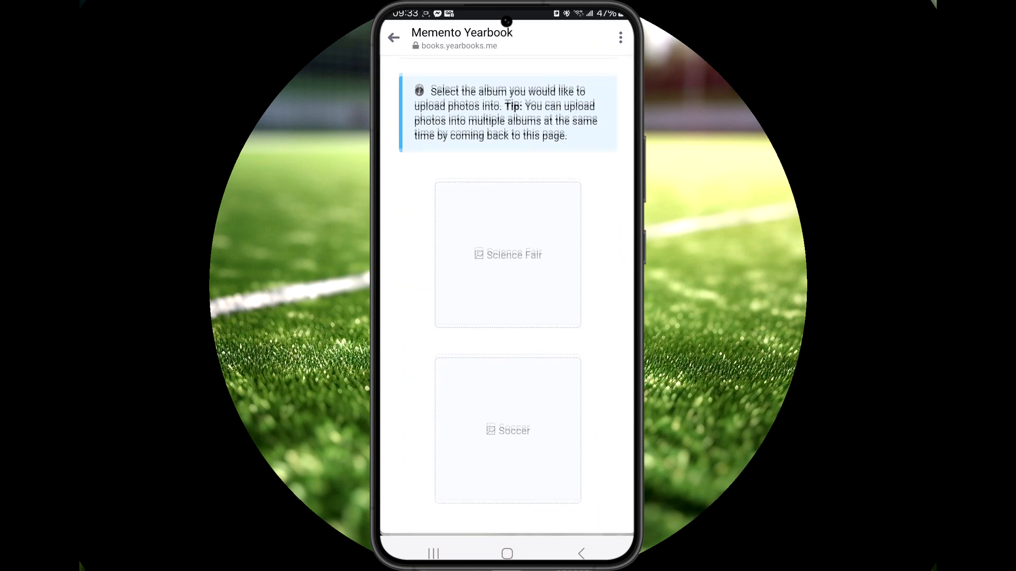
{"action": "left_click", "coordinate": [507, 223]}
{"action": "type", "text": "••••••••••••••"}
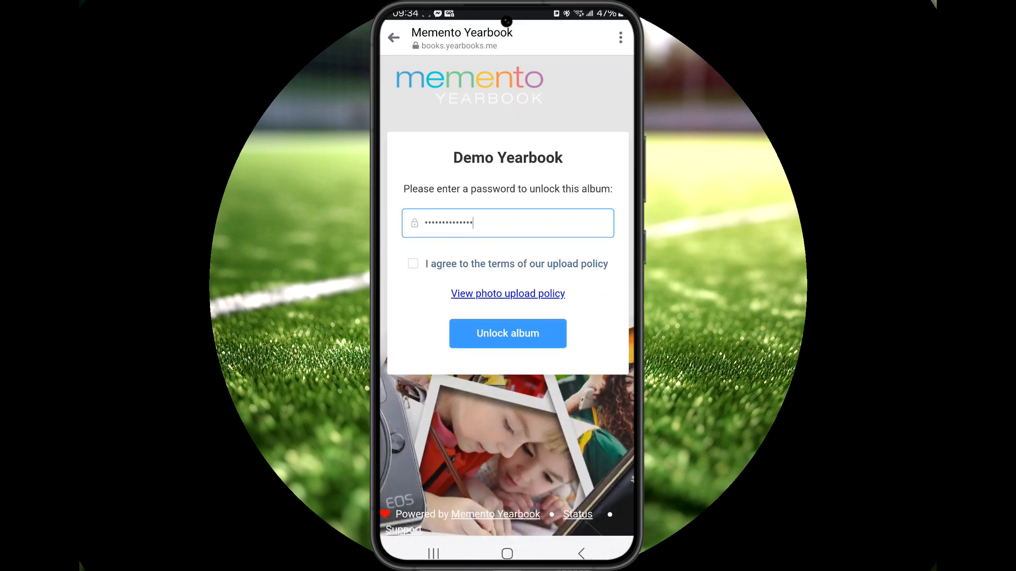
{"action": "left_click", "coordinate": [413, 264]}
{"action": "left_click", "coordinate": [508, 333]}
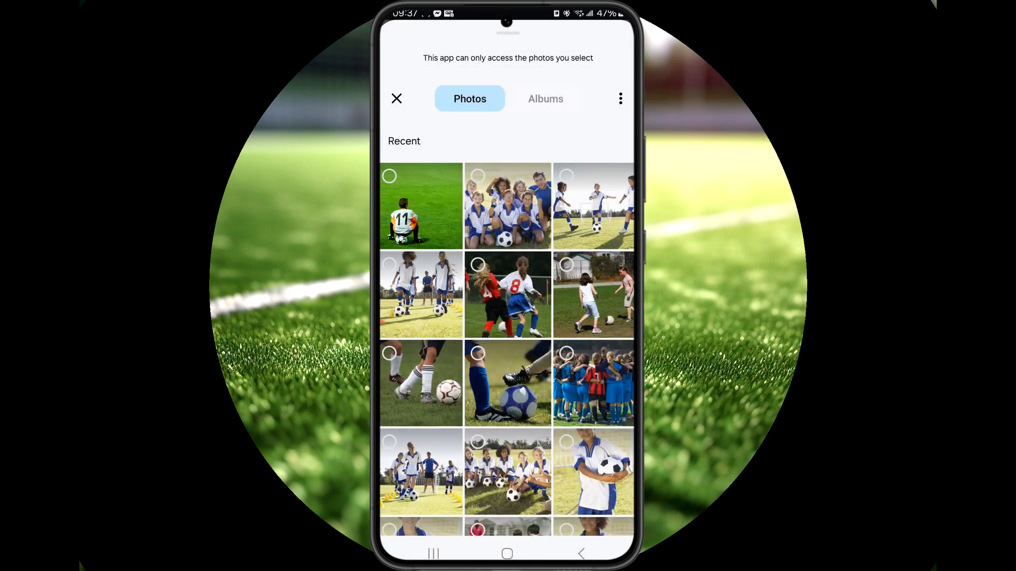
Select seven recent soccer photos on the phone, upload them to the Soccer album and look through the uploads.
{"action": "left_click", "coordinate": [593, 206]}
{"action": "left_click", "coordinate": [421, 294]}
{"action": "scroll", "coordinate": [506, 301], "scroll_direction": "down", "scroll_amount": 3}
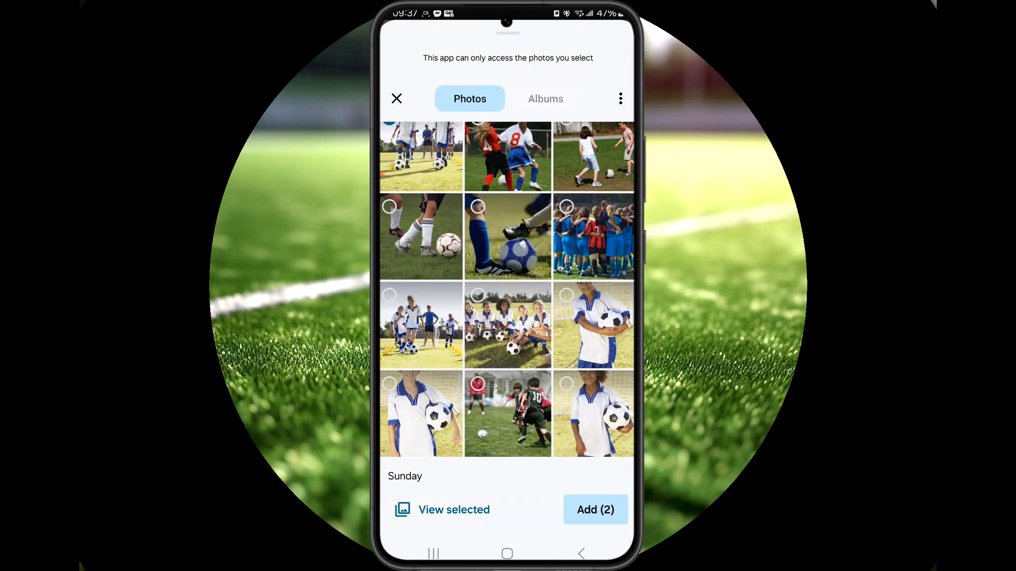
{"action": "left_click", "coordinate": [421, 325]}
{"action": "left_click", "coordinate": [593, 325]}
{"action": "left_click", "coordinate": [593, 413]}
{"action": "left_click", "coordinate": [421, 414]}
{"action": "left_click", "coordinate": [507, 324]}
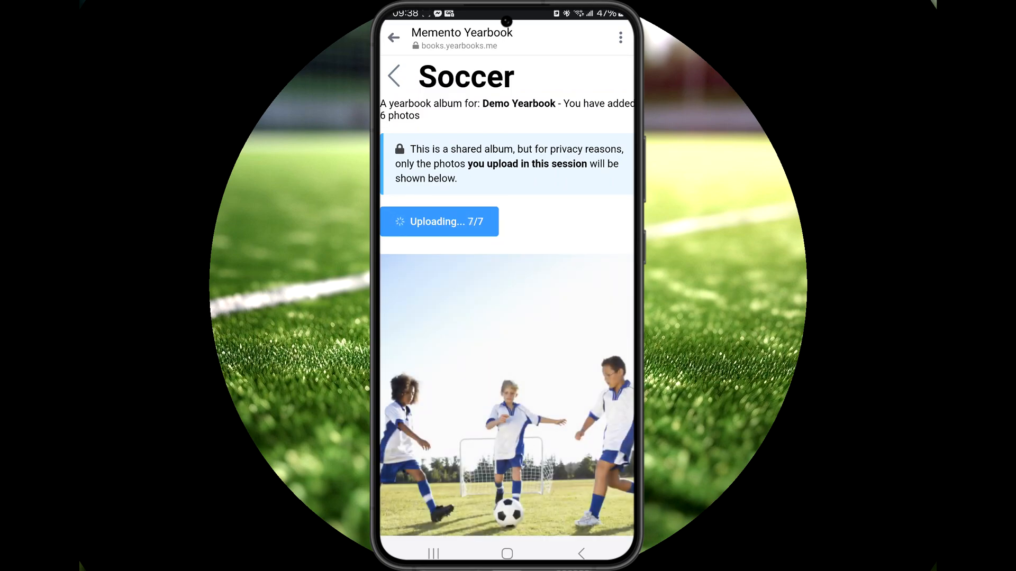
{"action": "scroll", "coordinate": [507, 295], "scroll_direction": "down", "scroll_amount": 4}
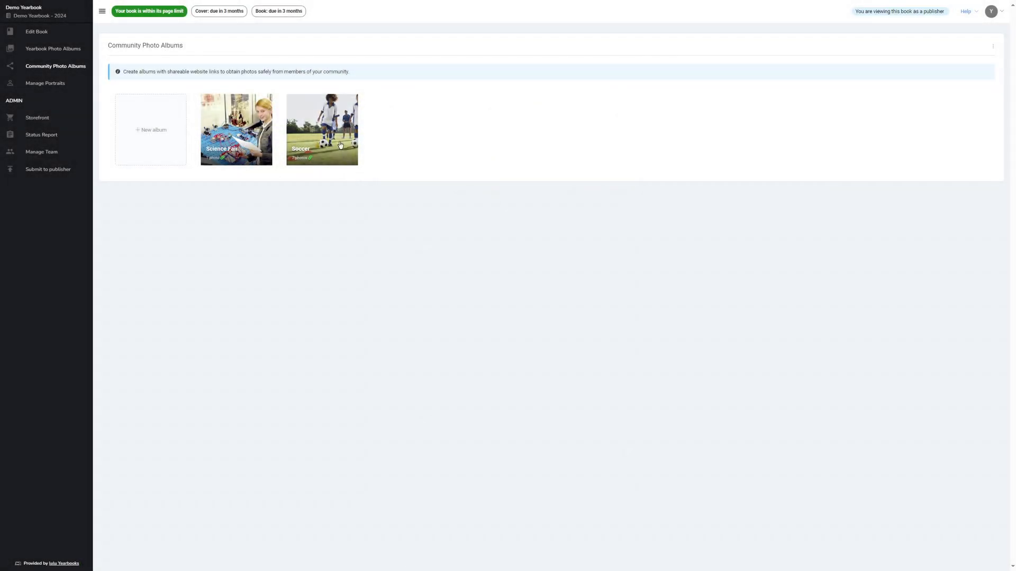
Switch back to the yearbook's Community Photo Albums and open the Soccer album to review the uploaded photos.
{"action": "mouse_move", "coordinate": [304, 139]}
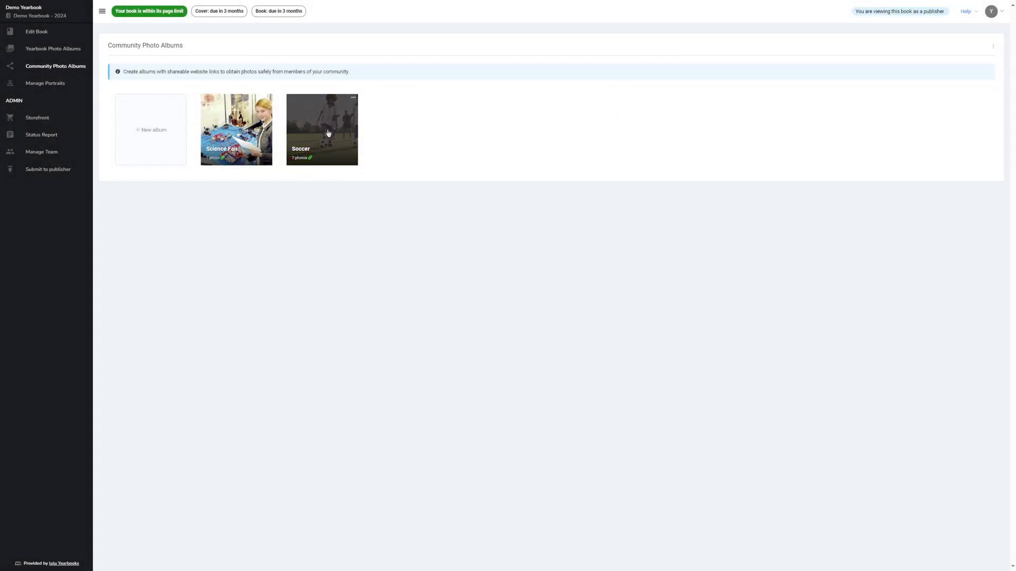
{"action": "left_click", "coordinate": [329, 134]}
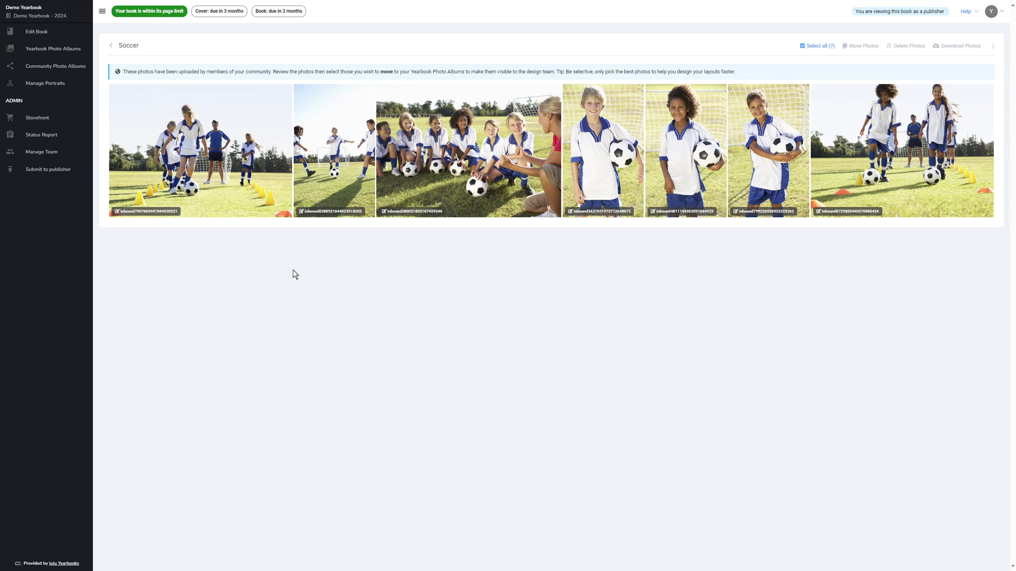
Open the General section's first spread, with the Our Story page, in the page editor and point out the design tools.
{"action": "left_click", "coordinate": [37, 31]}
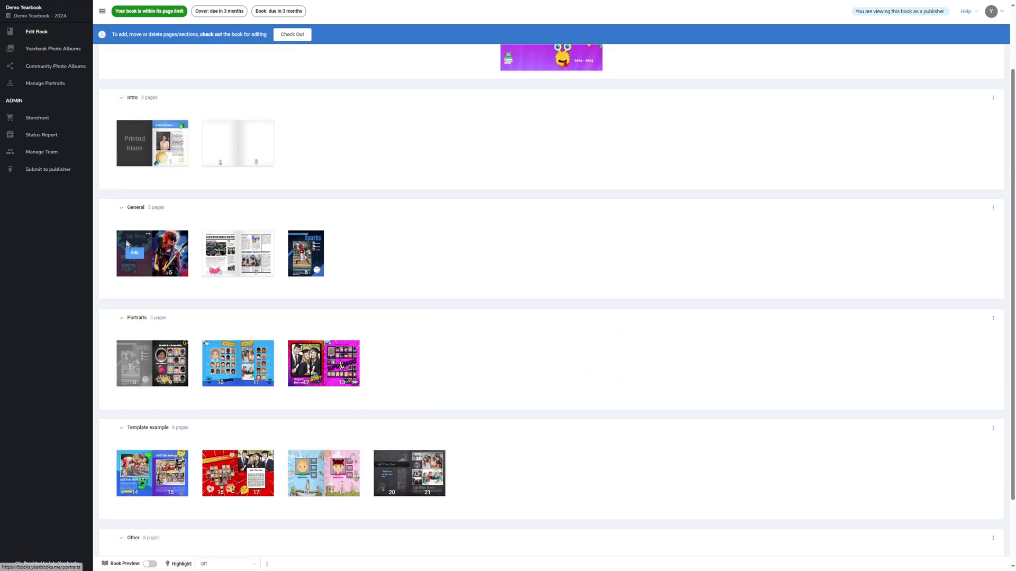
{"action": "left_click", "coordinate": [136, 254]}
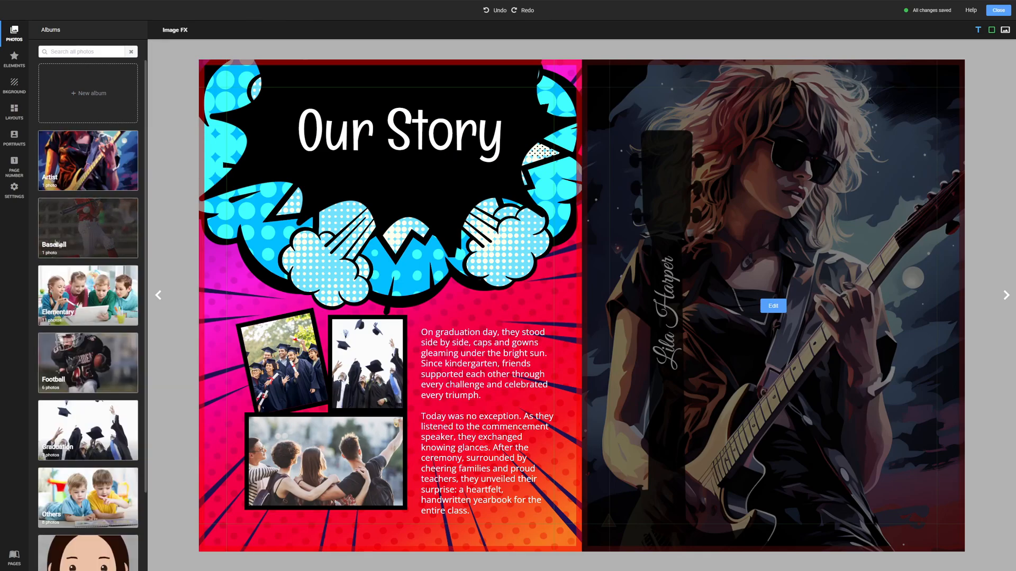
{"action": "left_click", "coordinate": [16, 210]}
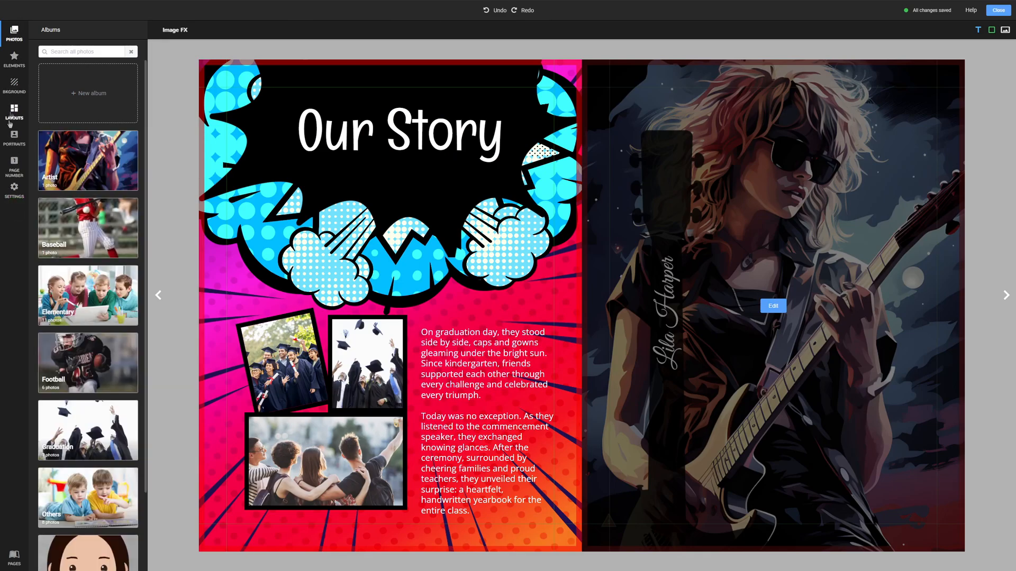
{"action": "left_click", "coordinate": [30, 59]}
{"action": "left_click", "coordinate": [32, 97]}
{"action": "left_click", "coordinate": [32, 138]}
Select the Our Story page's text block and its three graduation photos one by one to view their editing options.
{"action": "left_click", "coordinate": [482, 334]}
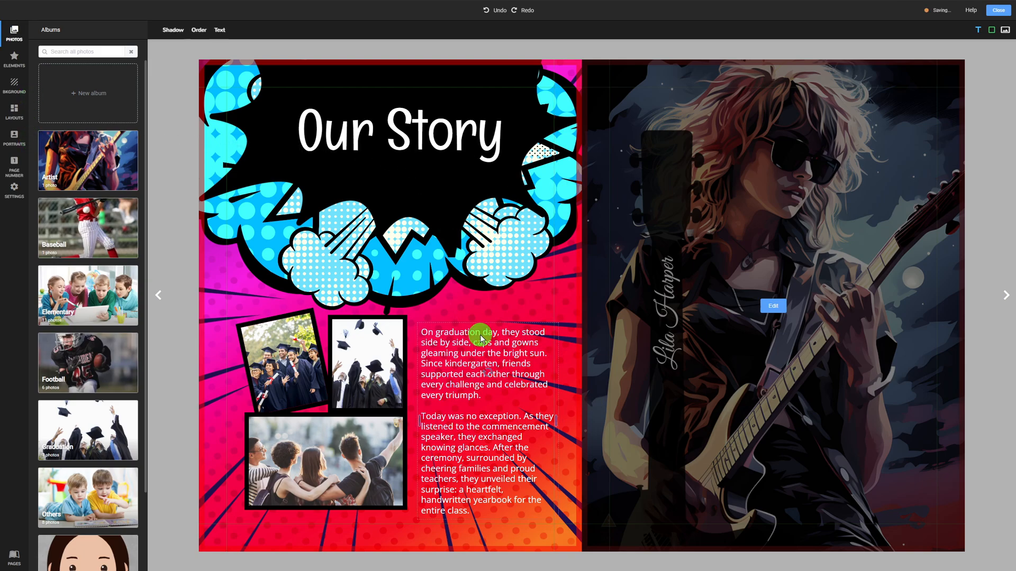
{"action": "left_click", "coordinate": [383, 352]}
{"action": "left_click", "coordinate": [293, 356]}
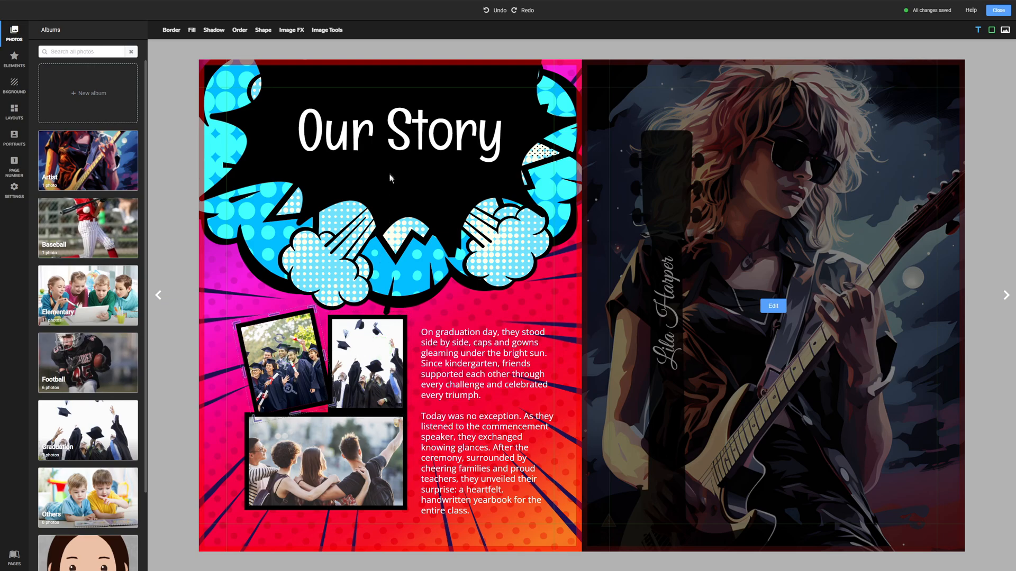
{"action": "left_click", "coordinate": [370, 451]}
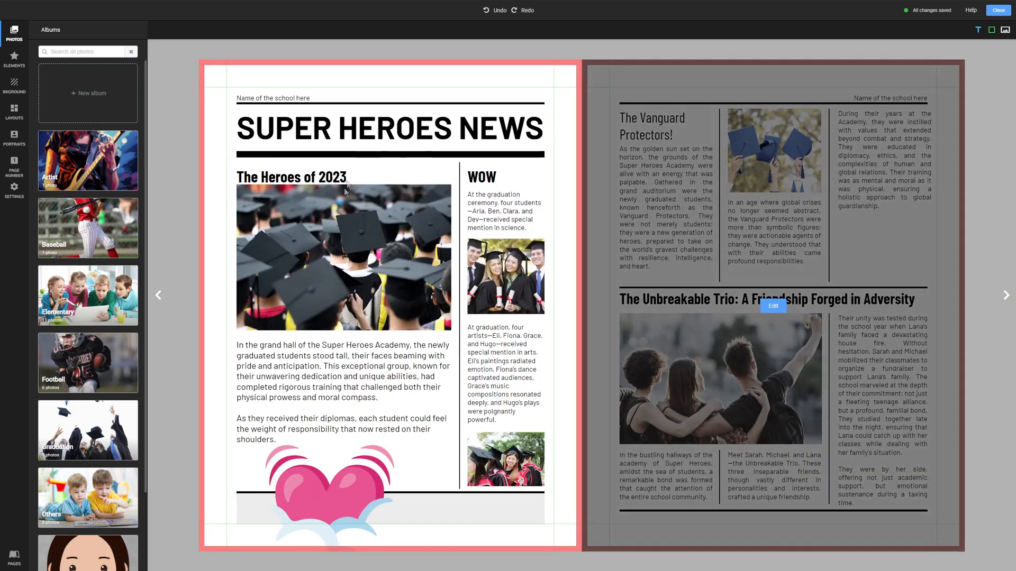
Activate the second page of the Super Heroes News spread and browse the page thumbnails, opening pages 17, 19 and 20.
{"action": "left_click", "coordinate": [773, 305]}
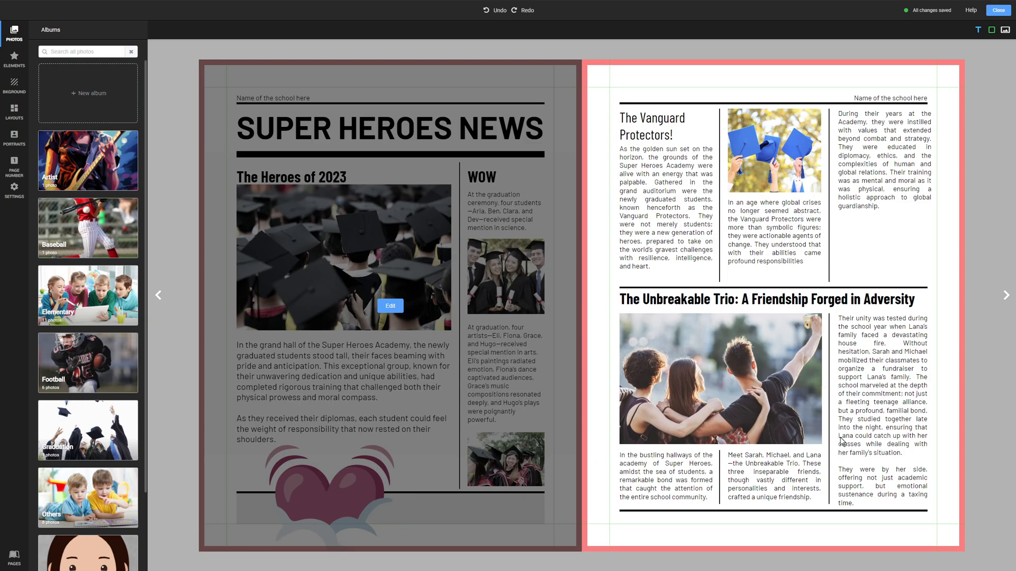
{"action": "left_click", "coordinate": [13, 556]}
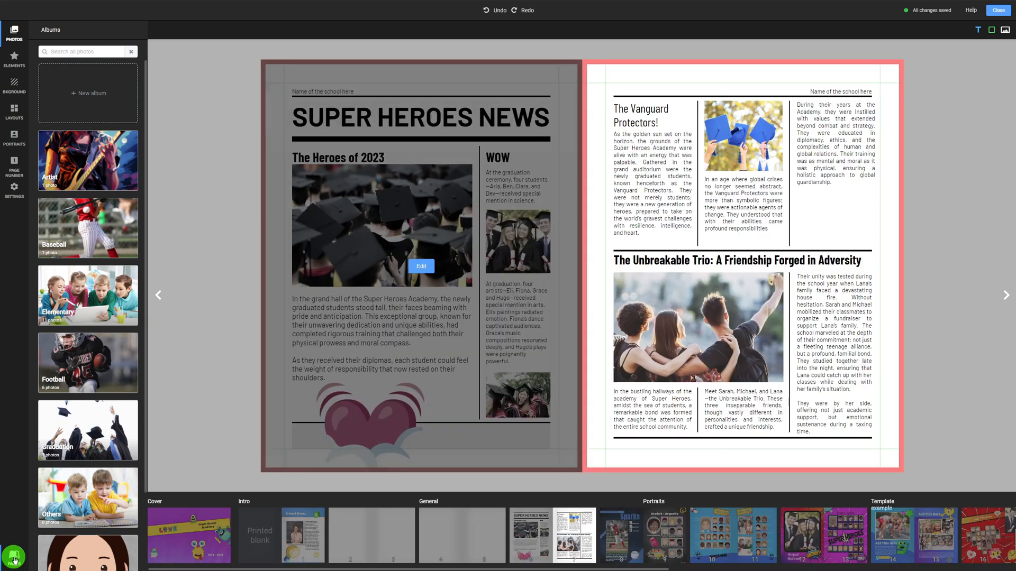
{"action": "left_click_drag", "start_coordinate": [558, 568], "coordinate": [757, 531]}
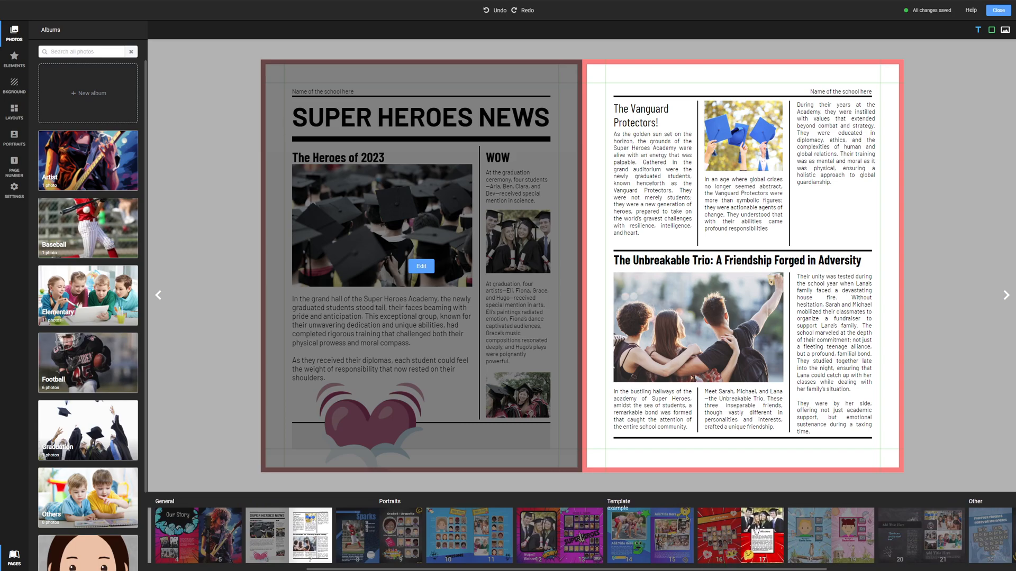
{"action": "left_click", "coordinate": [756, 531]}
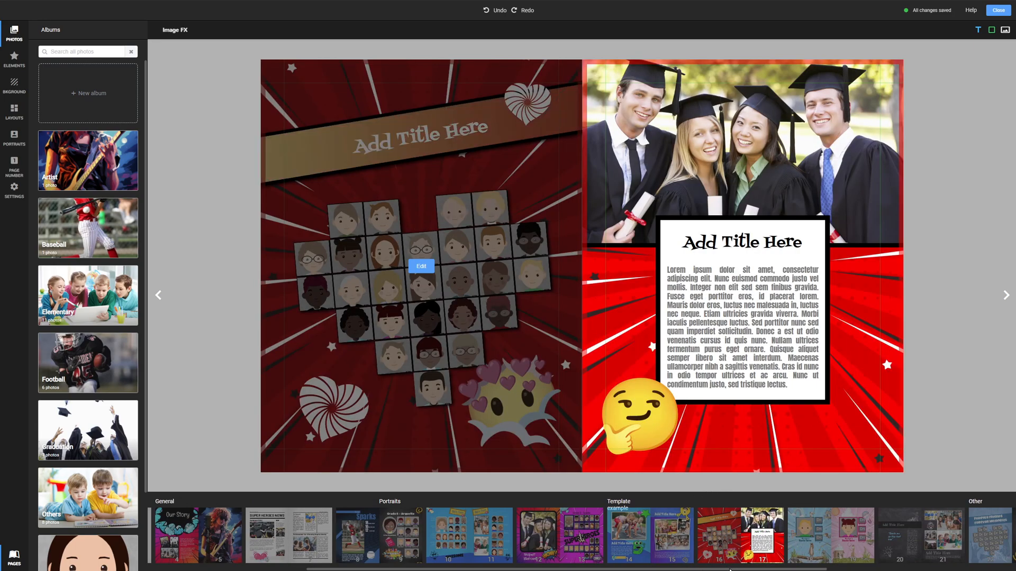
{"action": "left_click", "coordinate": [834, 535]}
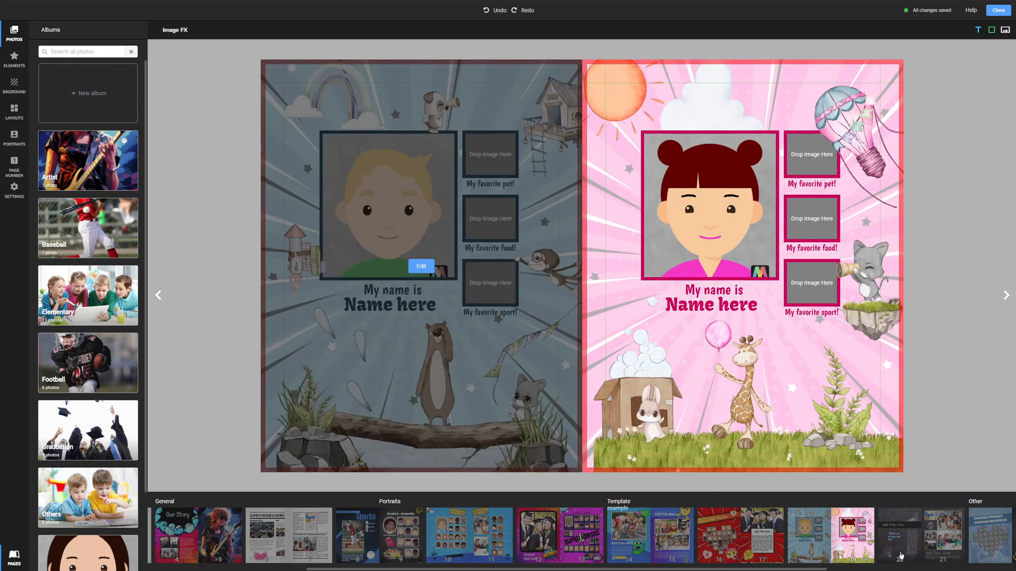
{"action": "left_click", "coordinate": [901, 556]}
Open blank page 2 in the Intro section and hide the page thumbnails.
{"action": "left_click_drag", "start_coordinate": [805, 569], "coordinate": [544, 565]}
{"action": "left_click", "coordinate": [346, 536]}
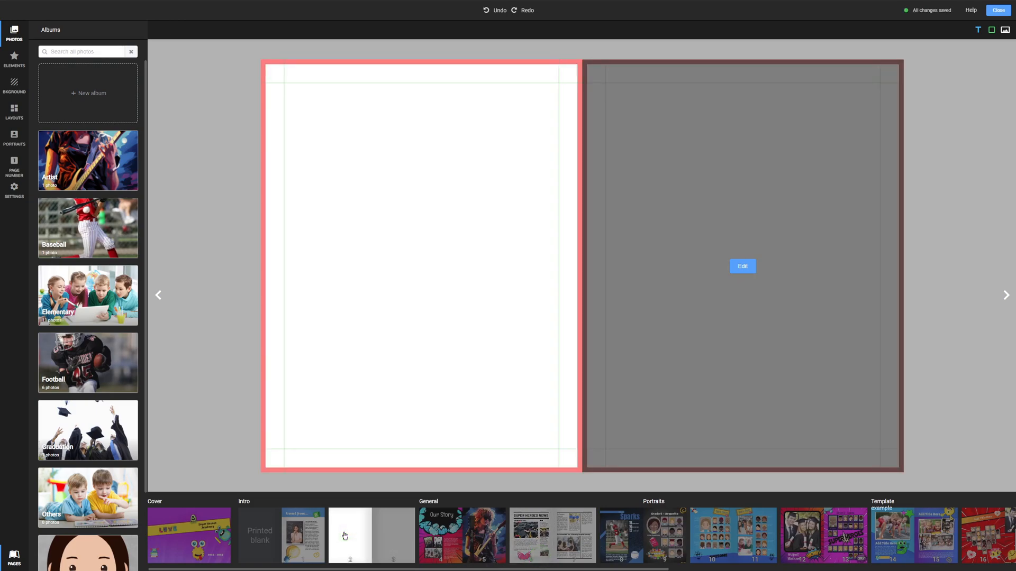
{"action": "left_click", "coordinate": [15, 557]}
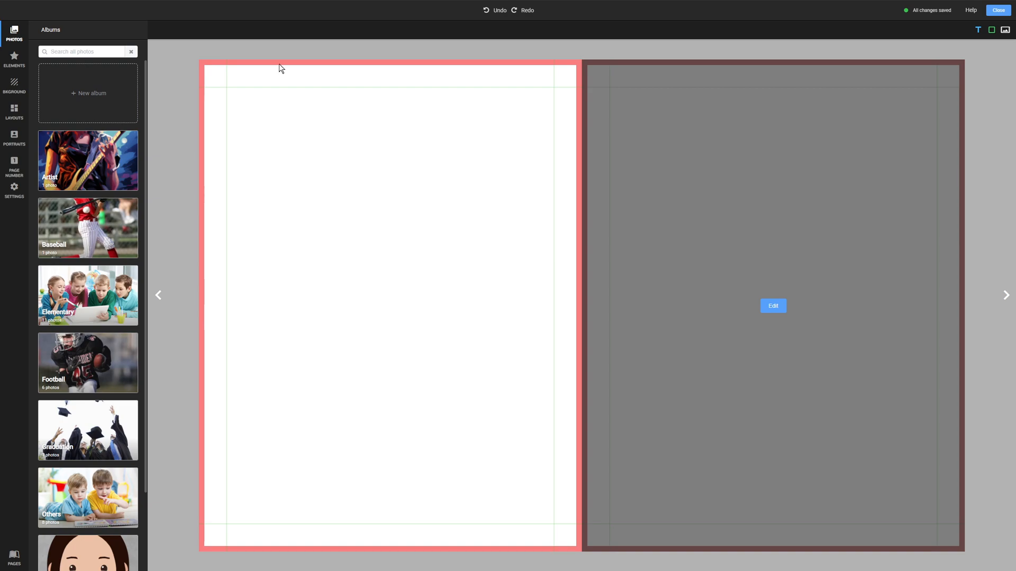
Point out the red outer border and the green margin guides around the blank page.
{"action": "left_click", "coordinate": [320, 62]}
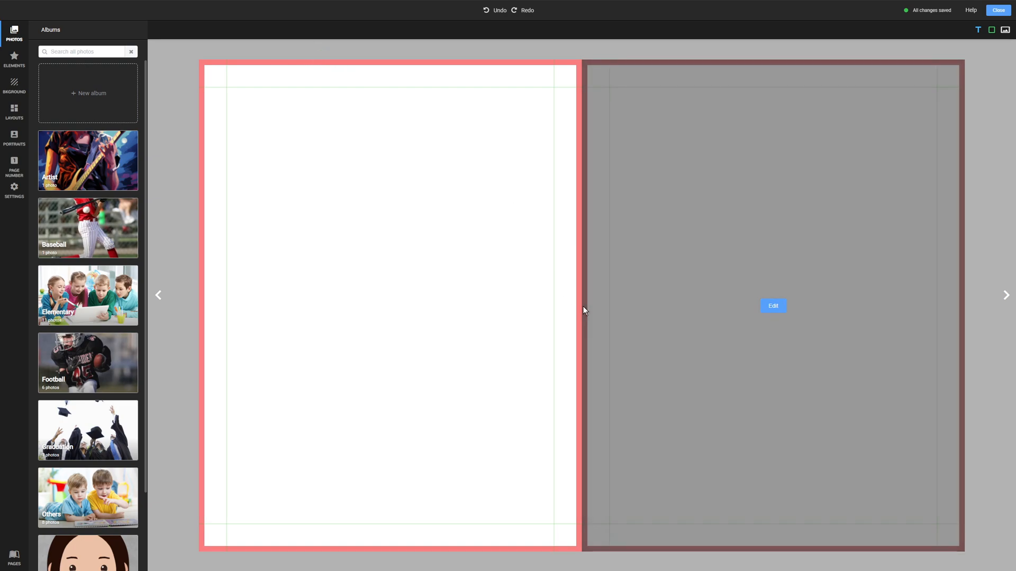
{"action": "left_click", "coordinate": [579, 307]}
{"action": "left_click", "coordinate": [405, 548]}
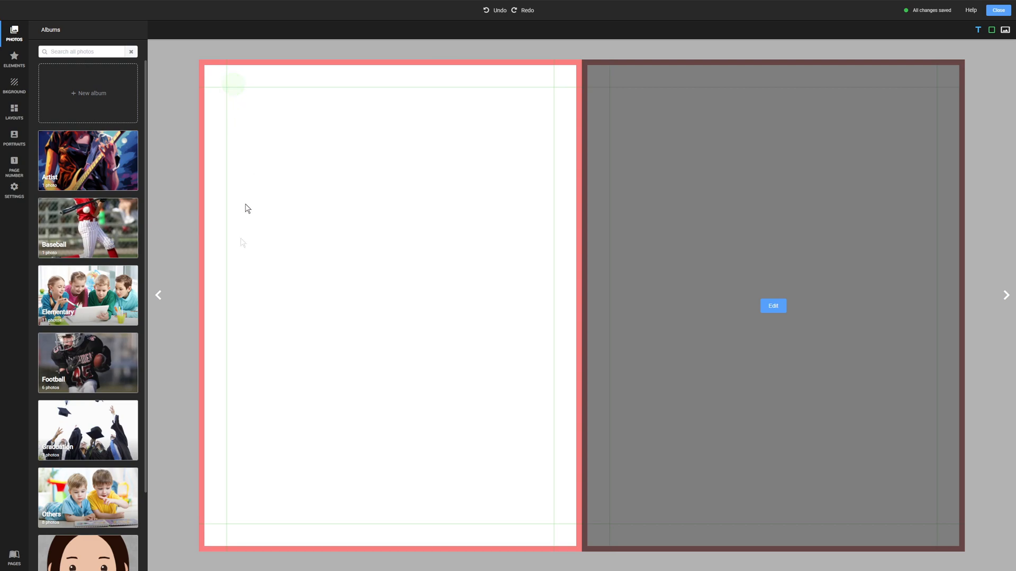
{"action": "left_click", "coordinate": [229, 353]}
{"action": "left_click", "coordinate": [409, 527]}
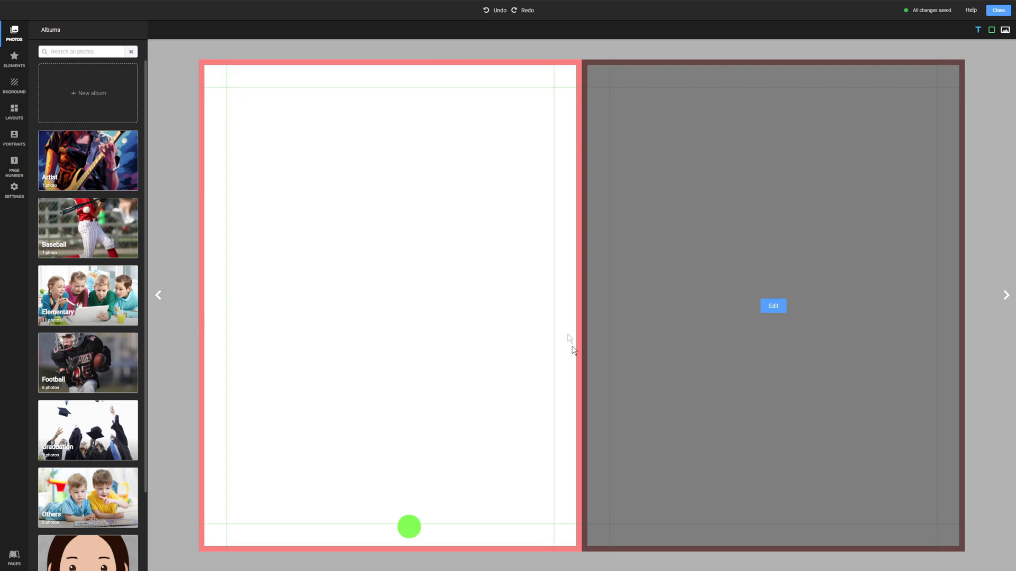
{"action": "left_click", "coordinate": [554, 294]}
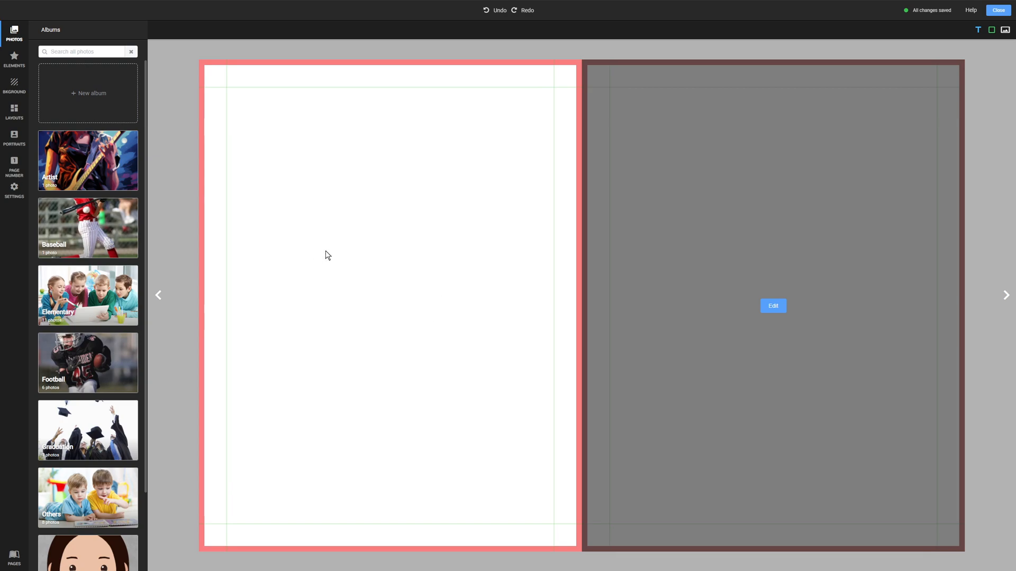
Try filling the blank page with the Artist album's guitarist photo, delete it and return to the album list.
{"action": "left_click", "coordinate": [84, 158]}
{"action": "left_click_drag", "start_coordinate": [65, 170], "coordinate": [209, 155]}
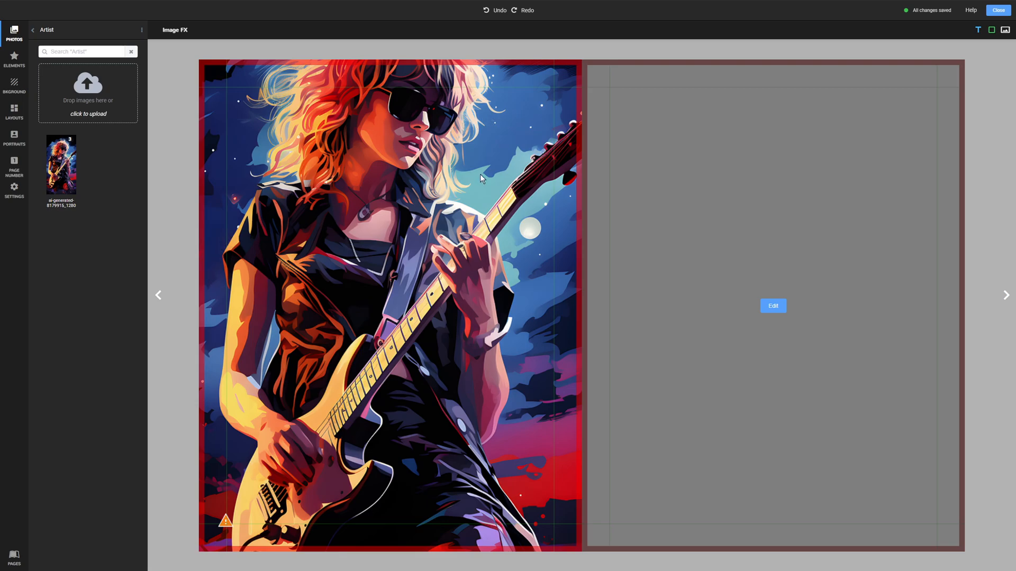
{"action": "key", "text": "Delete"}
{"action": "left_click", "coordinate": [33, 29]}
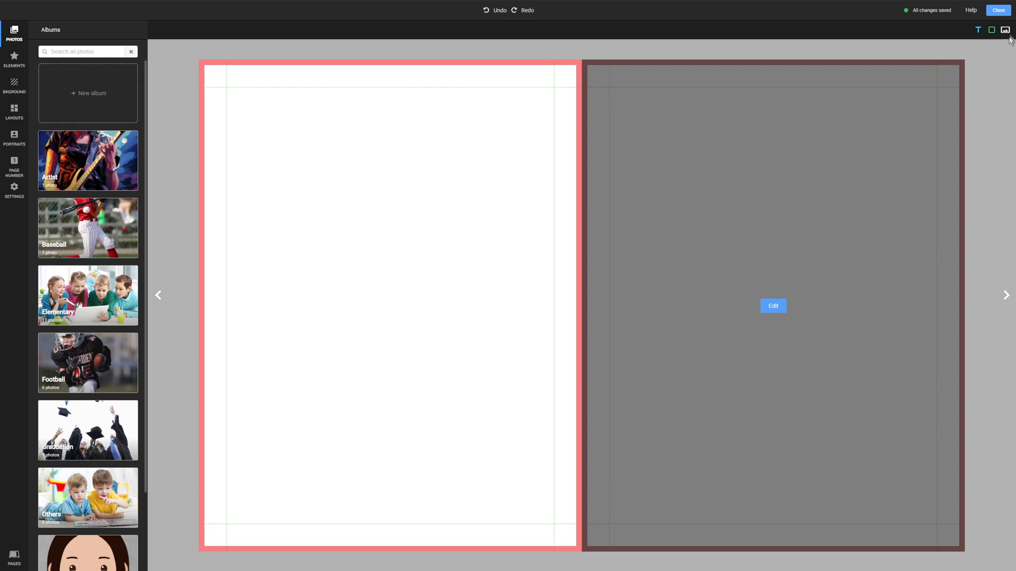
Add an image placeholder to page 2 and enlarge it to span the full width between the margin guides at the page's top.
{"action": "left_click", "coordinate": [966, 31]}
{"action": "left_click", "coordinate": [966, 31]}
{"action": "left_click", "coordinate": [1005, 31]}
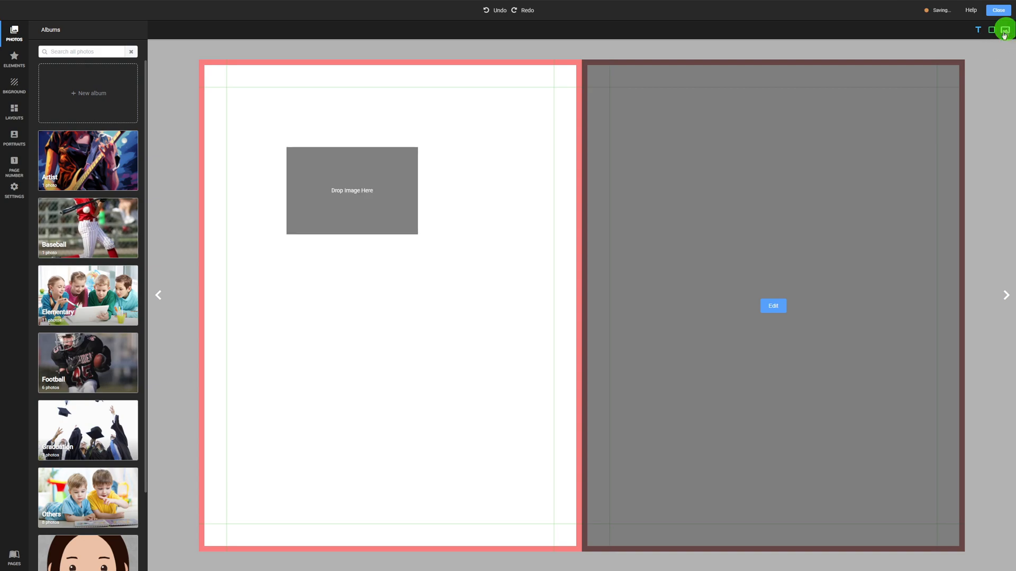
{"action": "left_click", "coordinate": [352, 227]}
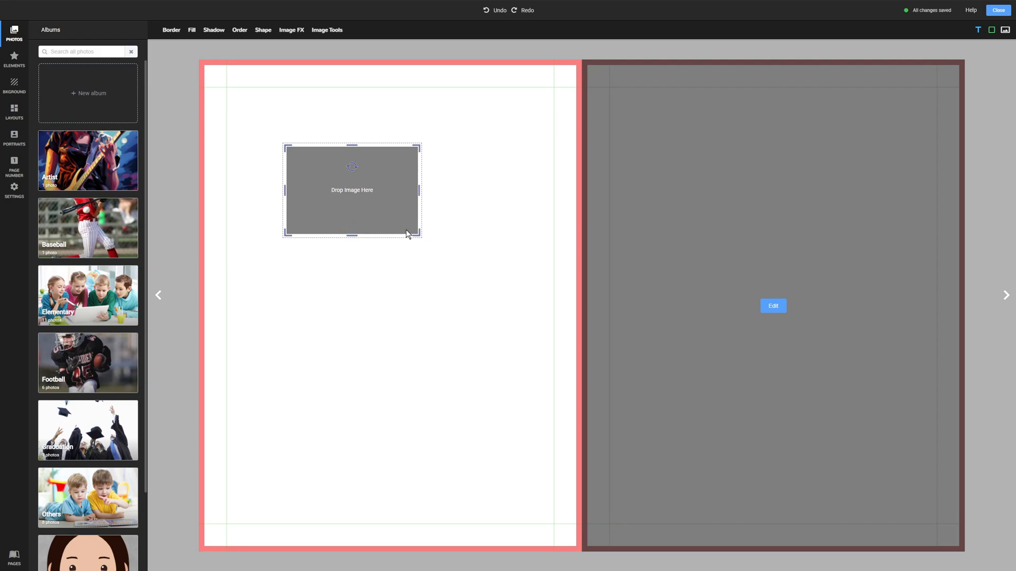
{"action": "left_click_drag", "start_coordinate": [393, 221], "coordinate": [554, 347]}
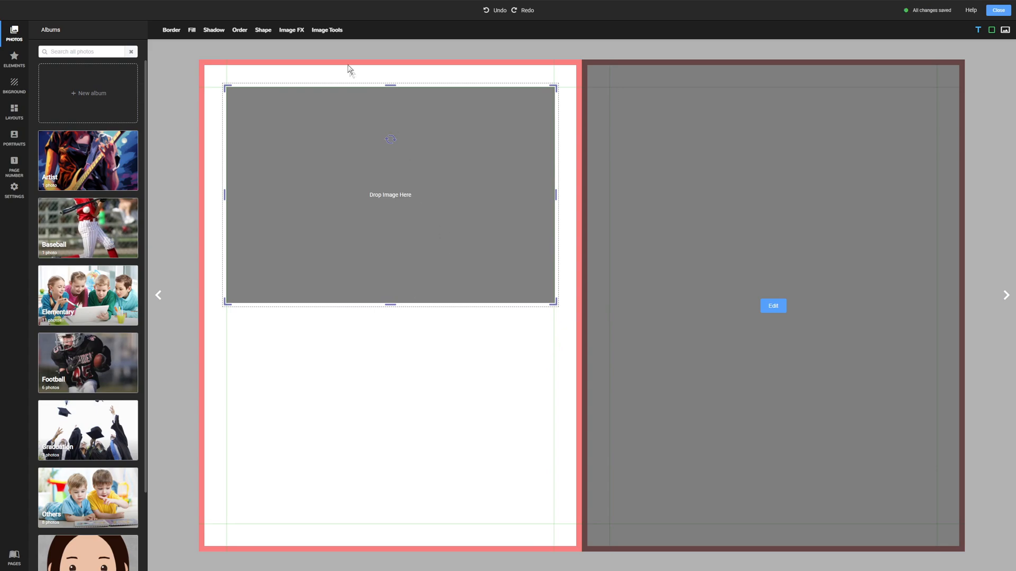
Split the image placeholder into 2 columns and 2 rows with 0.1 spacing, and select the resulting frames individually.
{"action": "left_click", "coordinate": [326, 29]}
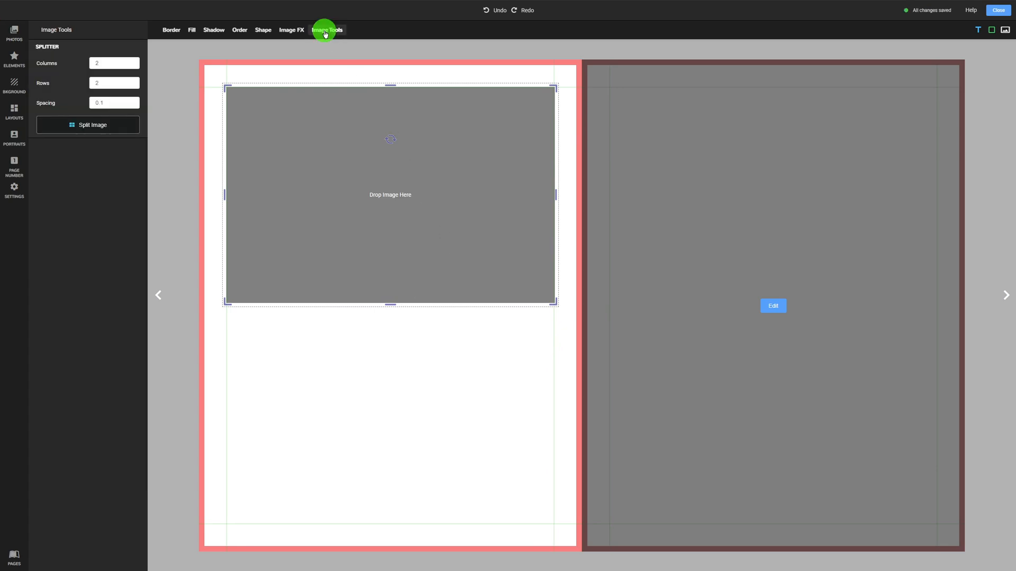
{"action": "left_click", "coordinate": [101, 126]}
{"action": "left_click", "coordinate": [418, 171]}
{"action": "left_click", "coordinate": [433, 241]}
{"action": "left_click", "coordinate": [353, 253]}
{"action": "left_click", "coordinate": [356, 165]}
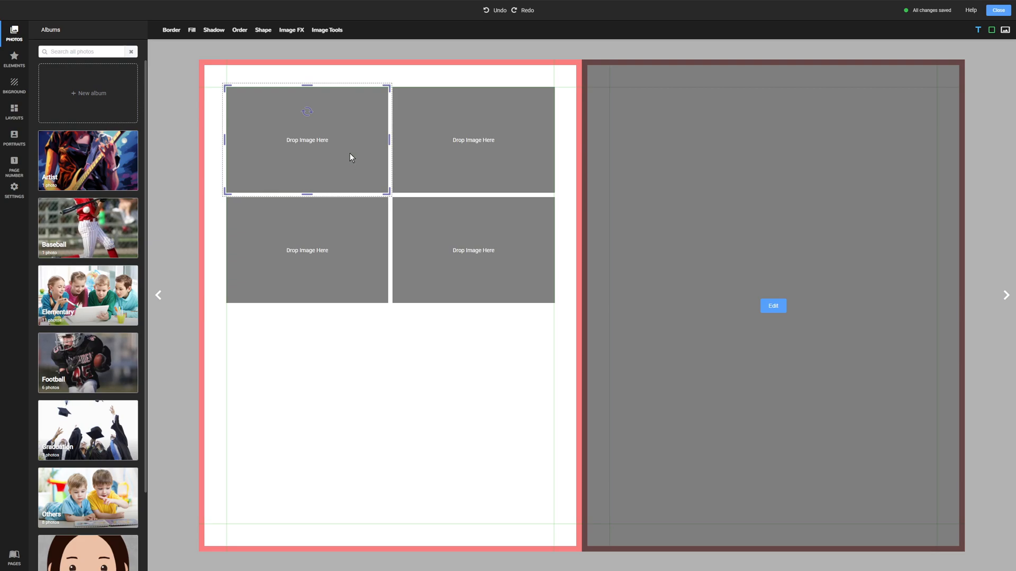
Fill both upper frames and the lower-left frame with the Graduation album's four-graduates, red-trimmed gowns and caps-from-behind photos.
{"action": "scroll", "coordinate": [115, 309], "scroll_direction": "down", "scroll_amount": 2}
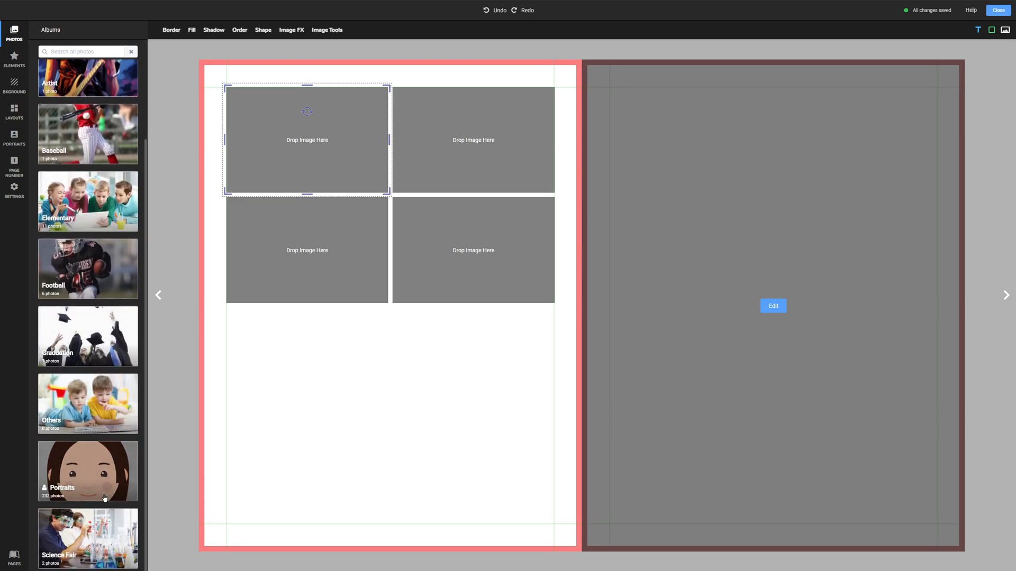
{"action": "scroll", "coordinate": [93, 332], "scroll_direction": "up", "scroll_amount": 2}
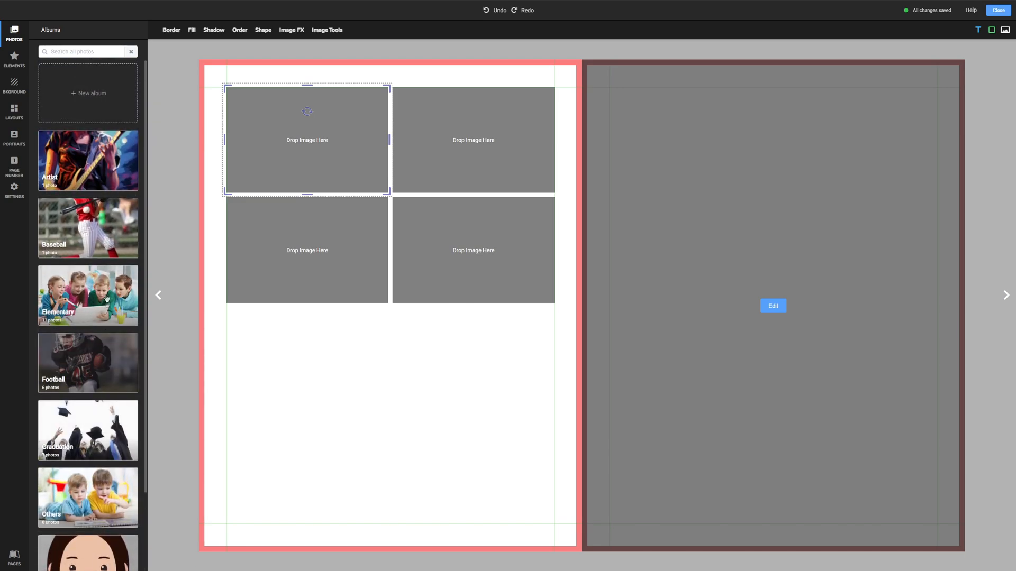
{"action": "scroll", "coordinate": [80, 296], "scroll_direction": "down", "scroll_amount": 2}
{"action": "left_click", "coordinate": [87, 342]}
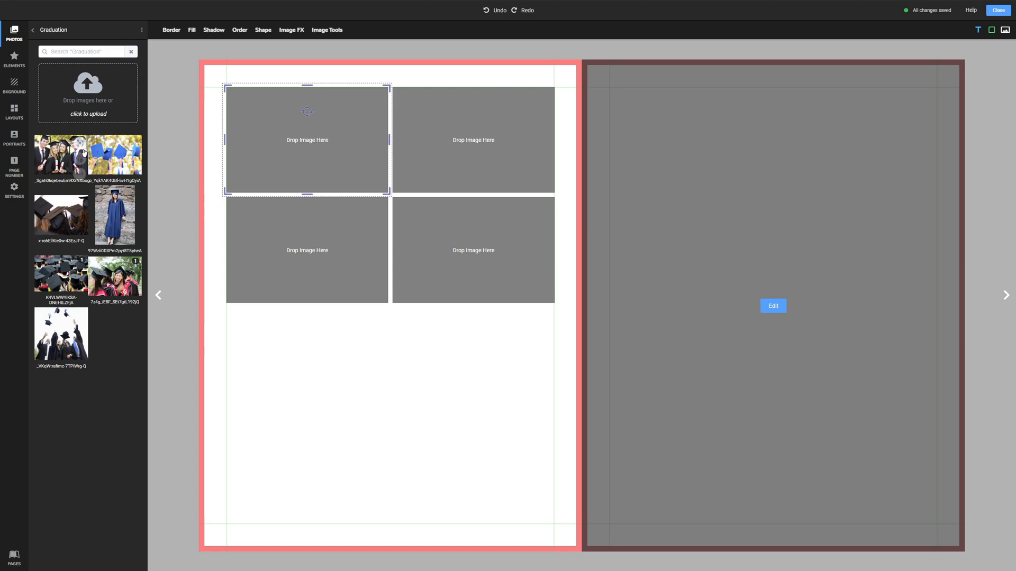
{"action": "left_click_drag", "start_coordinate": [58, 174], "coordinate": [285, 147]}
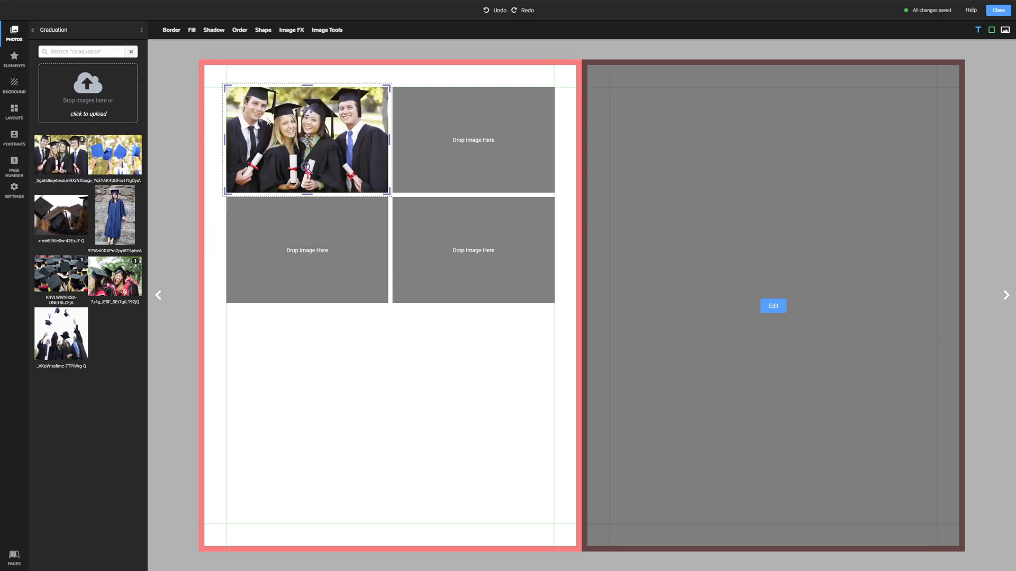
{"action": "left_click_drag", "start_coordinate": [112, 290], "coordinate": [452, 149]}
{"action": "left_click_drag", "start_coordinate": [63, 225], "coordinate": [286, 249]}
Place the cap-tossing graduation photo below the grid and swap it for the photo of graduates in red-trimmed gowns.
{"action": "left_click_drag", "start_coordinate": [64, 339], "coordinate": [392, 434]}
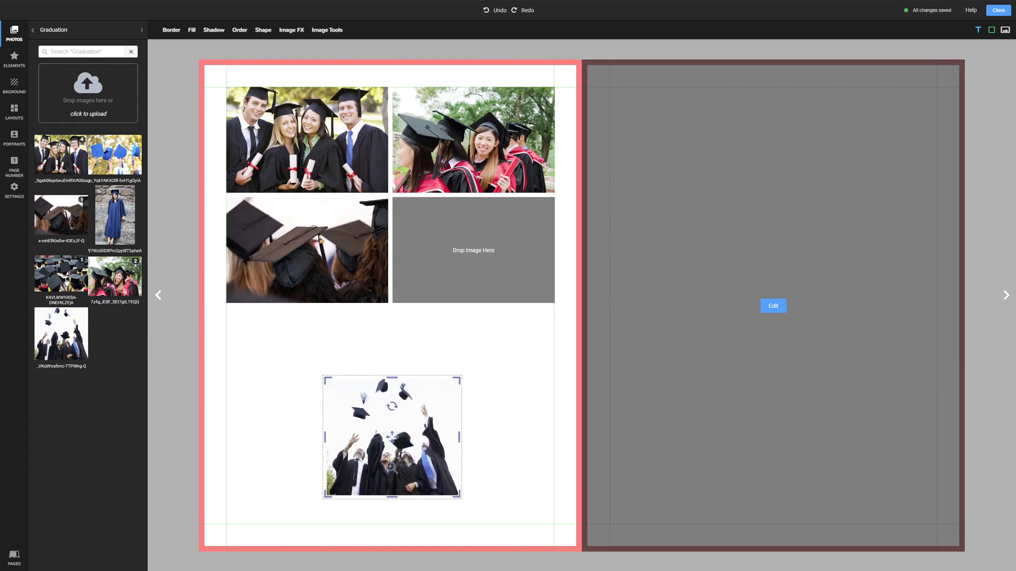
{"action": "left_click_drag", "start_coordinate": [111, 284], "coordinate": [374, 434]}
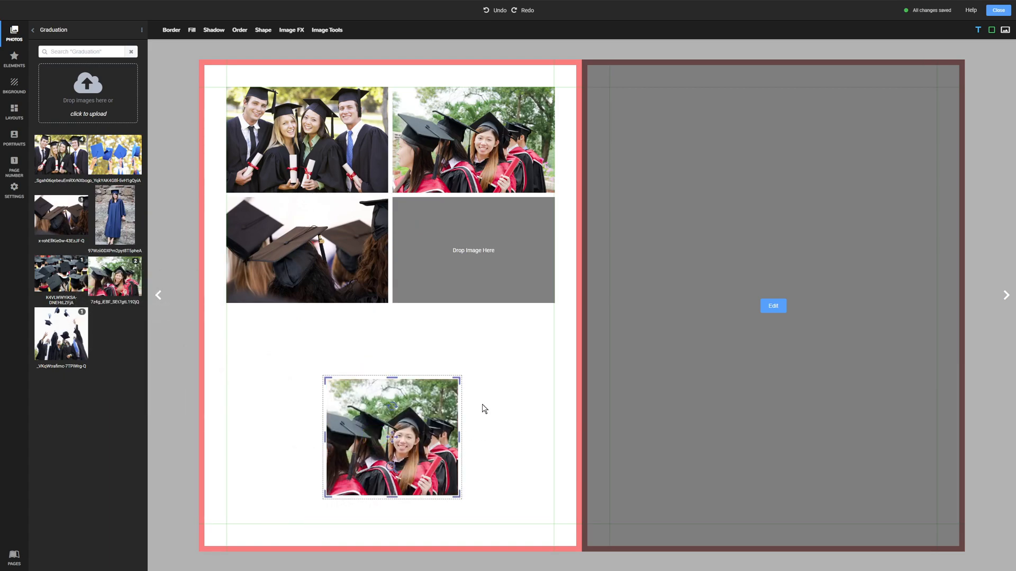
Enlarge and delete the photo below the grid, and delete both frames in the grid's second column.
{"action": "left_click_drag", "start_coordinate": [457, 379], "coordinate": [496, 337]}
{"action": "left_click_drag", "start_coordinate": [325, 346], "coordinate": [313, 334]}
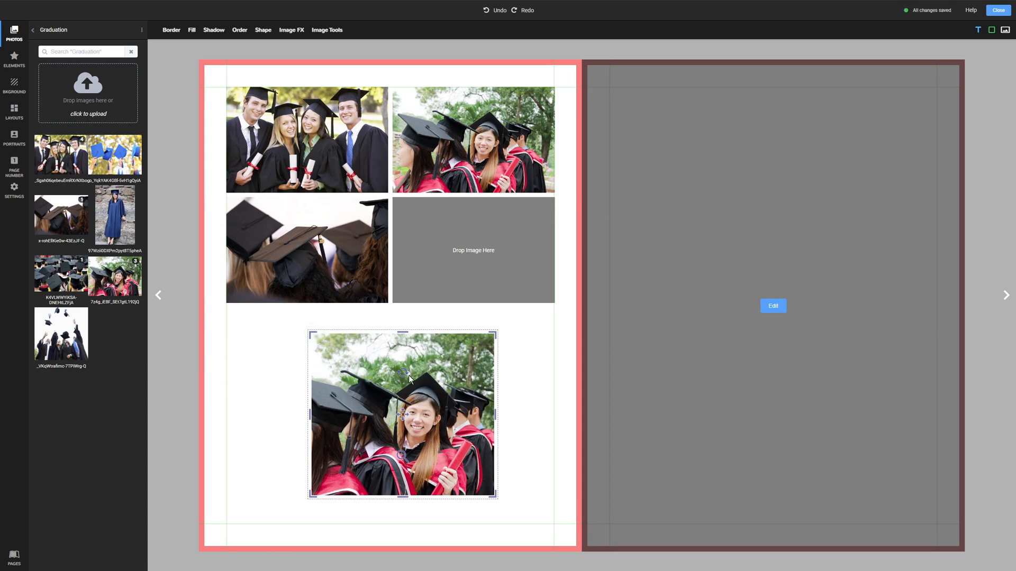
{"action": "key", "text": "Delete"}
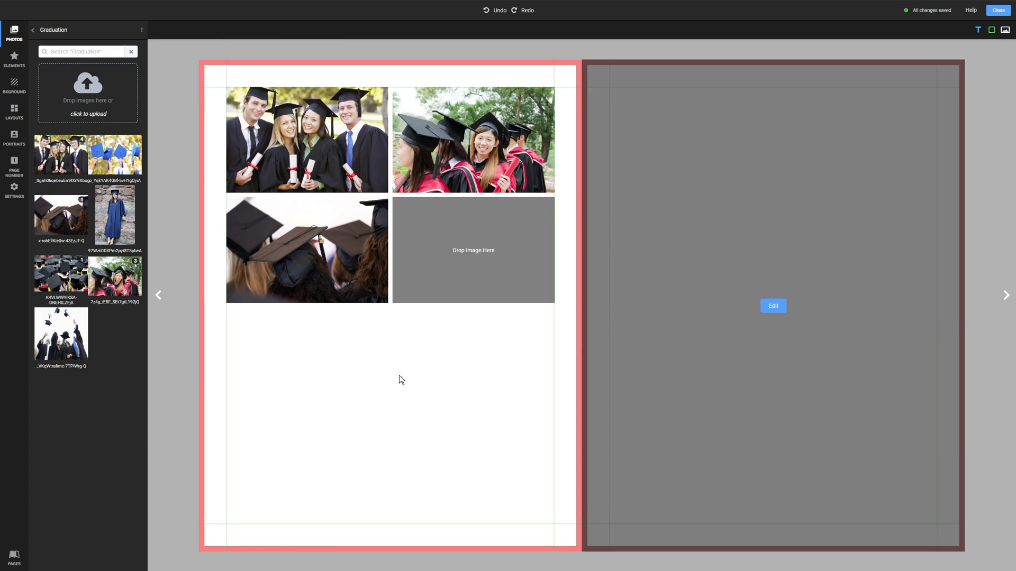
{"action": "left_click_drag", "start_coordinate": [517, 341], "coordinate": [415, 176]}
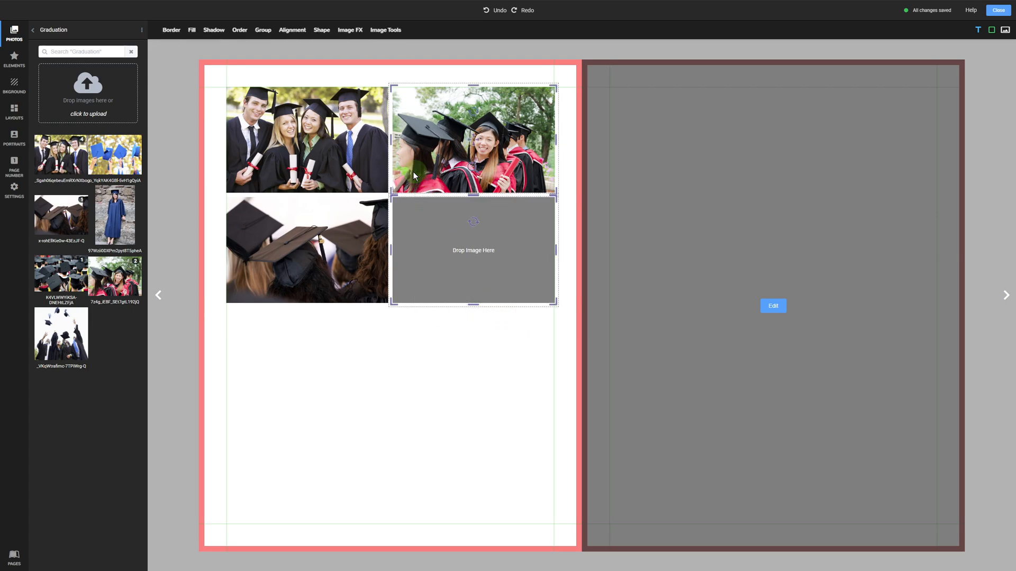
{"action": "key", "text": "Delete"}
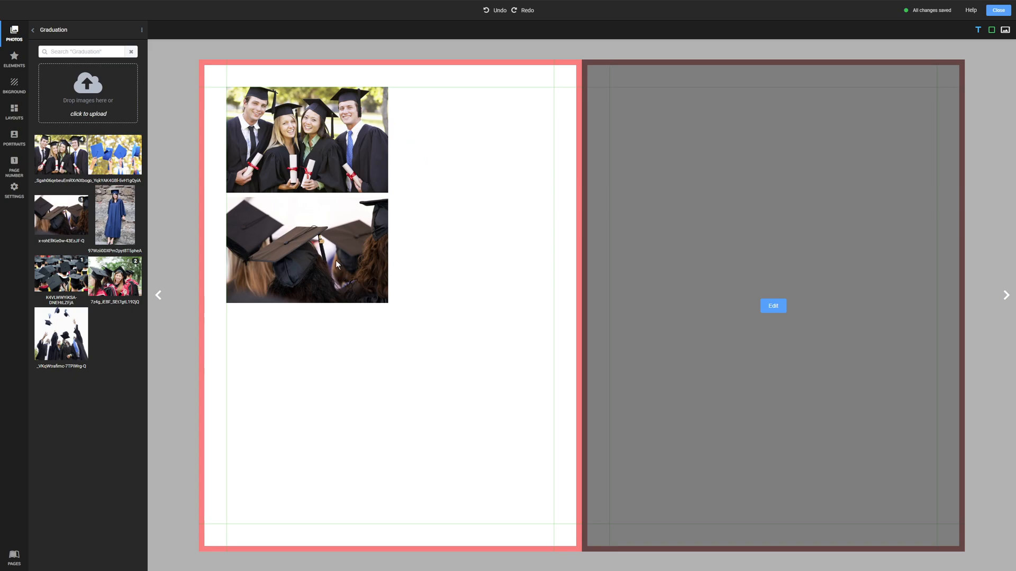
Move the two remaining photos together toward the middle of the page and enlarge the four-graduates photo.
{"action": "left_click_drag", "start_coordinate": [446, 281], "coordinate": [385, 229]}
{"action": "left_click_drag", "start_coordinate": [326, 158], "coordinate": [428, 232]}
{"action": "left_click", "coordinate": [513, 268]}
{"action": "left_click_drag", "start_coordinate": [457, 179], "coordinate": [498, 150]}
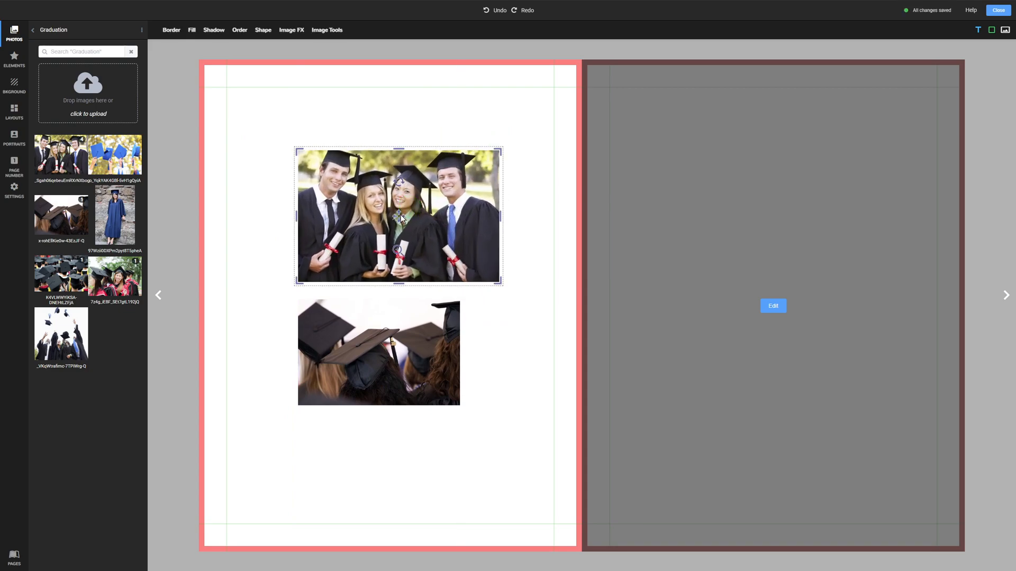
Zoom the four-graduates image inside its frame and reposition it to show the three leftmost graduates.
{"action": "mouse_move", "coordinate": [399, 179]}
{"action": "left_mouse_down"}
{"action": "mouse_move", "coordinate": [408, 193]}
{"action": "mouse_move", "coordinate": [372, 176]}
{"action": "mouse_move", "coordinate": [409, 192]}
{"action": "mouse_move", "coordinate": [399, 176]}
{"action": "mouse_move", "coordinate": [377, 172]}
{"action": "mouse_move", "coordinate": [401, 167]}
{"action": "mouse_move", "coordinate": [401, 187]}
{"action": "left_mouse_up"}
{"action": "left_click_drag", "start_coordinate": [400, 251], "coordinate": [456, 178]}
{"action": "left_click_drag", "start_coordinate": [400, 218], "coordinate": [456, 269]}
{"action": "left_click", "coordinate": [556, 350]}
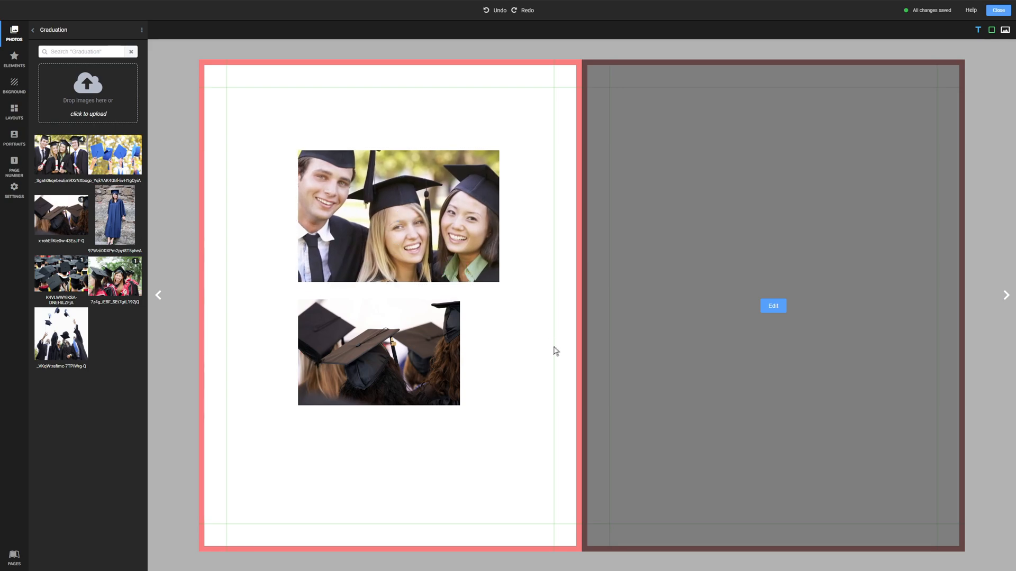
Select both photos and give them a blue border of size 13.
{"action": "left_click_drag", "start_coordinate": [258, 181], "coordinate": [388, 355]}
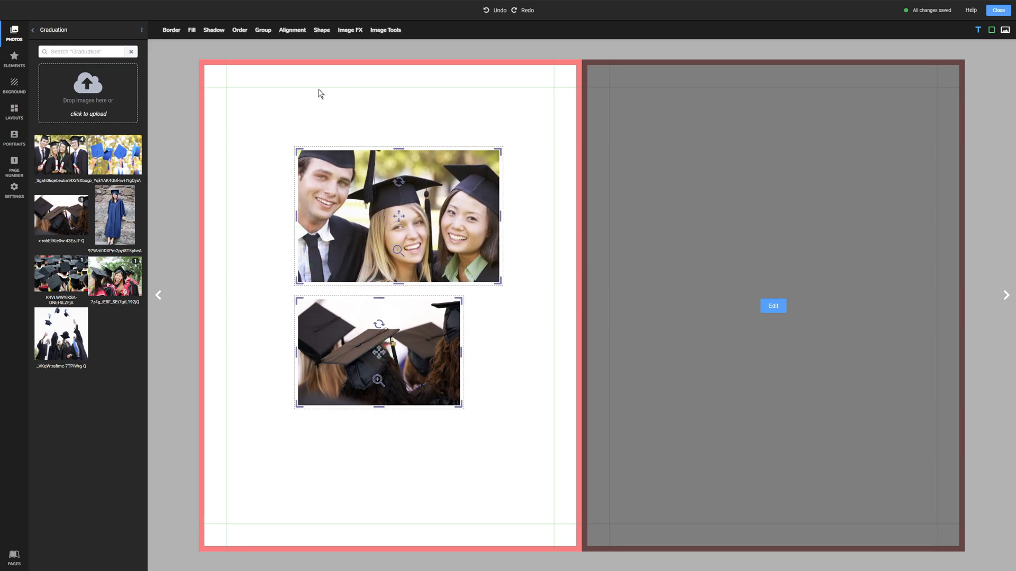
{"action": "left_click", "coordinate": [173, 30]}
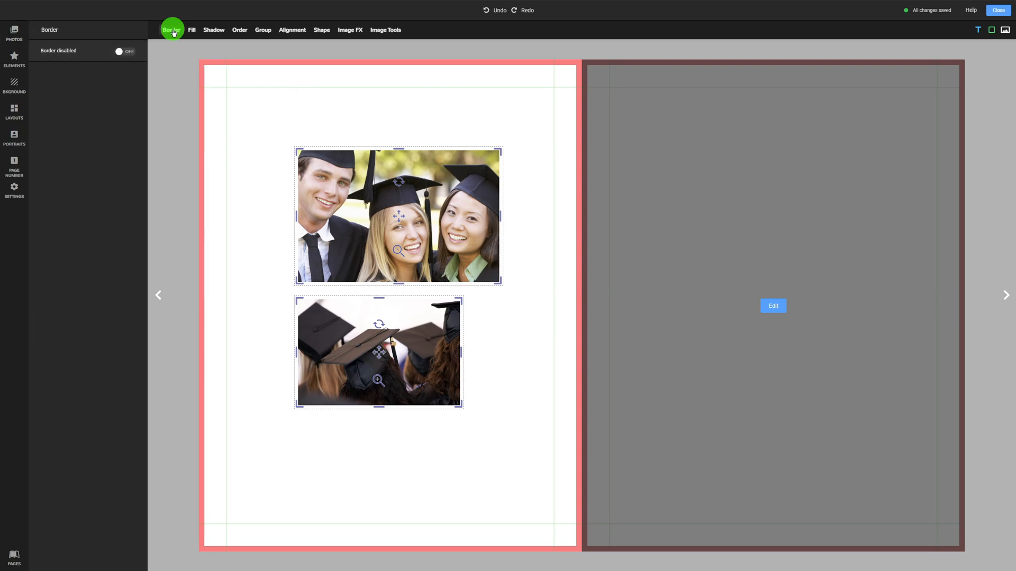
{"action": "left_click", "coordinate": [125, 51]}
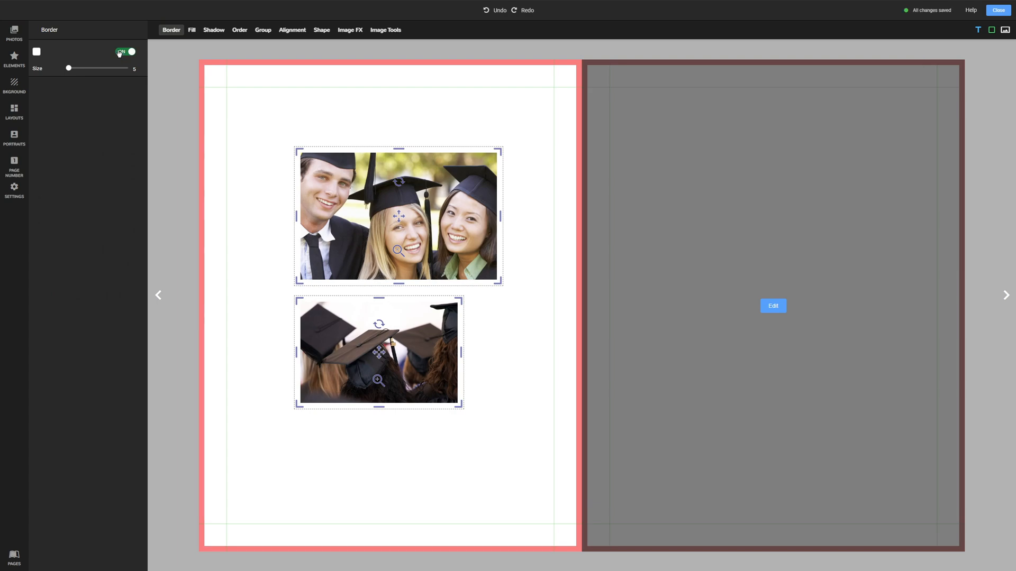
{"action": "left_click_drag", "start_coordinate": [71, 69], "coordinate": [109, 52]}
{"action": "left_click", "coordinate": [37, 51]}
{"action": "left_click_drag", "start_coordinate": [97, 111], "coordinate": [94, 109]}
Add a black shadow to both photos with blur about 57 and depth 12, and adjust its angle.
{"action": "left_click", "coordinate": [218, 33]}
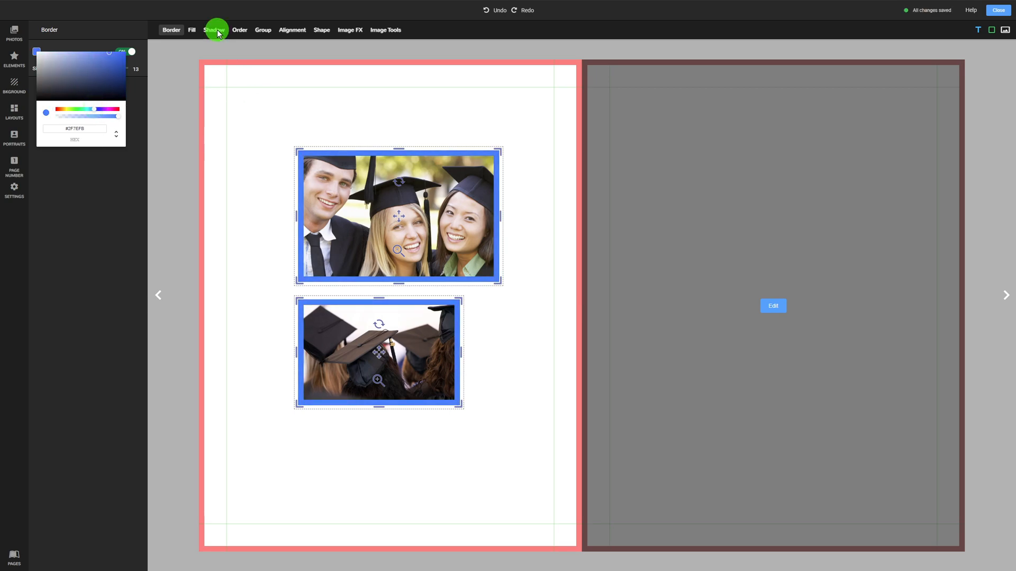
{"action": "left_click", "coordinate": [125, 52]}
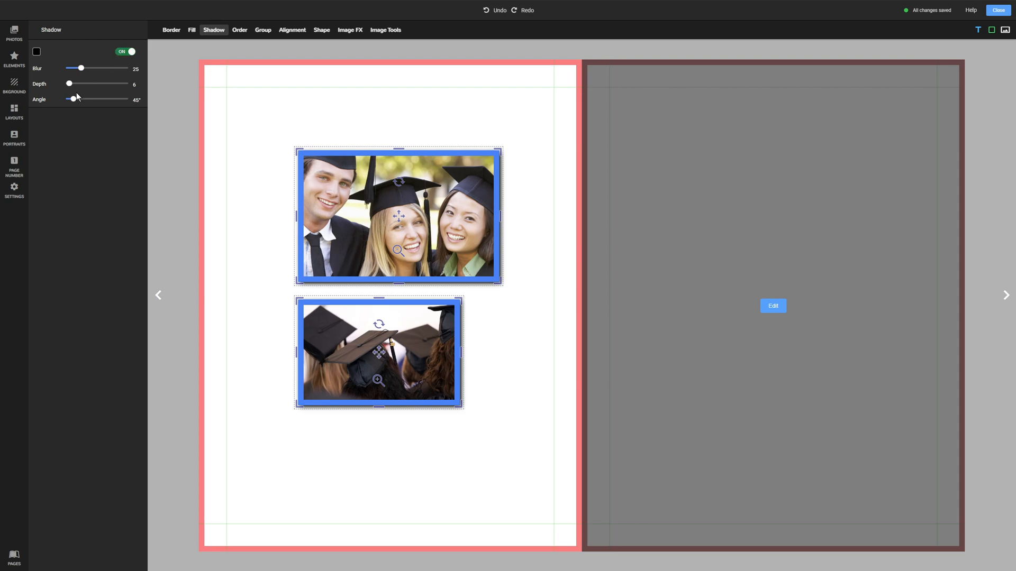
{"action": "left_click_drag", "start_coordinate": [69, 83], "coordinate": [102, 68]}
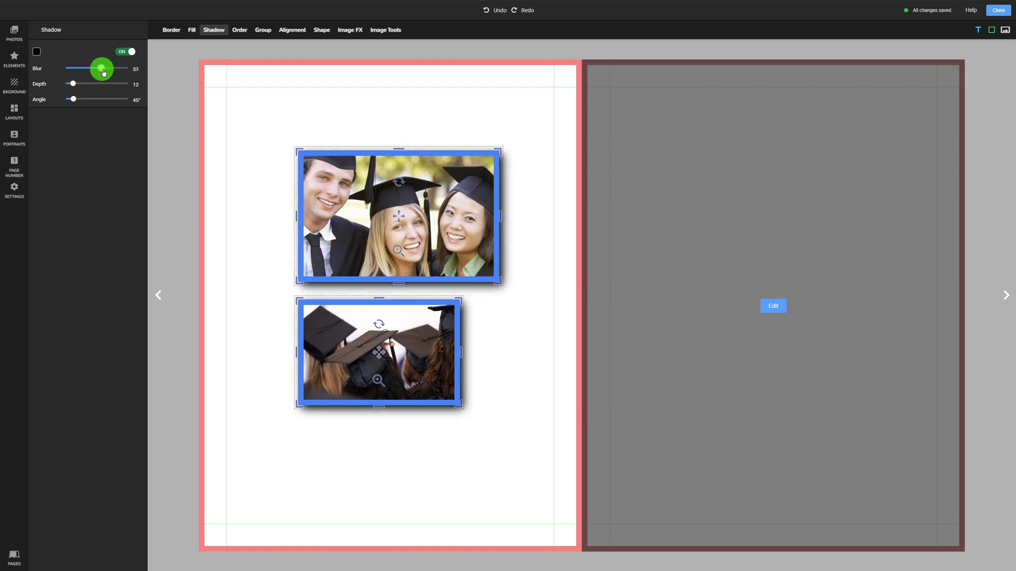
{"action": "left_click_drag", "start_coordinate": [77, 101], "coordinate": [81, 81]}
Try rounded corners and the circle on both photos, and settle on the oval frame shape.
{"action": "left_click", "coordinate": [321, 30]}
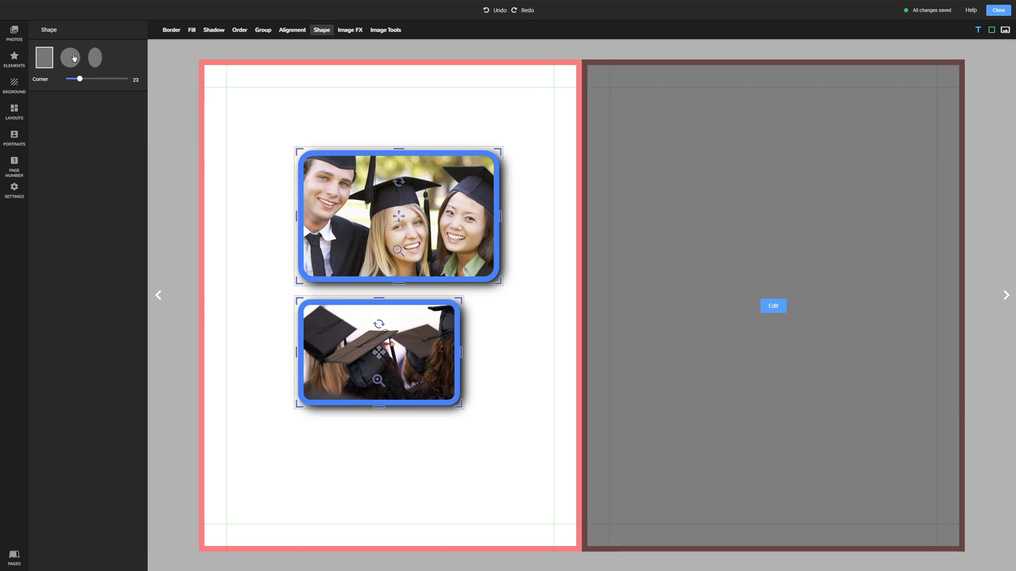
{"action": "left_click", "coordinate": [75, 57]}
{"action": "left_click", "coordinate": [96, 59]}
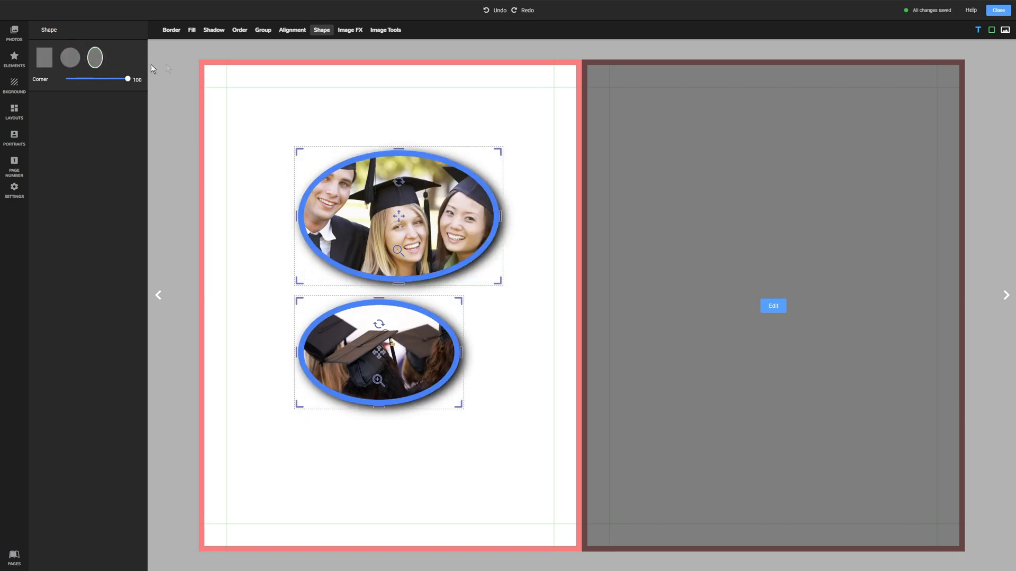
Set both photos' brightness to -1, contrast to 5 and saturation to 5, keeping opacity at 100.
{"action": "left_click", "coordinate": [357, 33]}
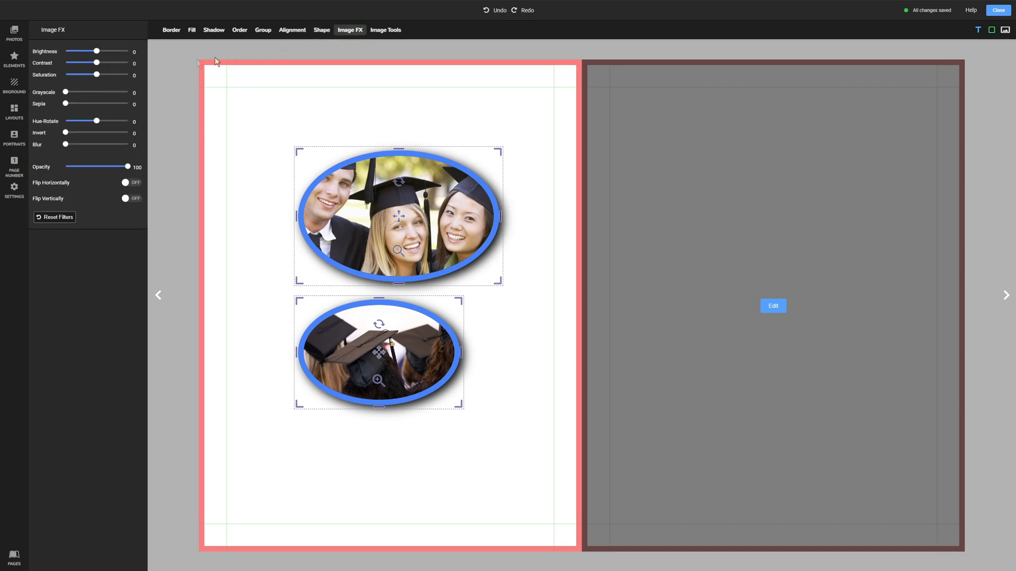
{"action": "left_click_drag", "start_coordinate": [96, 52], "coordinate": [105, 76]}
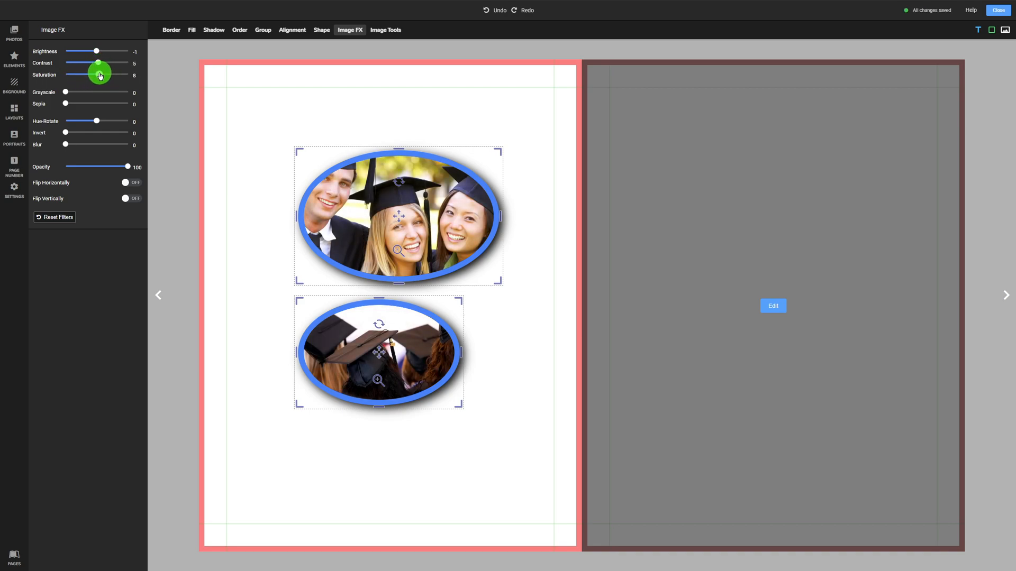
{"action": "mouse_move", "coordinate": [128, 167]}
{"action": "left_mouse_down"}
{"action": "mouse_move", "coordinate": [76, 170]}
{"action": "mouse_move", "coordinate": [129, 167]}
{"action": "left_mouse_up"}
Try flipping both photos horizontally and vertically, switching each flip back off.
{"action": "left_click", "coordinate": [129, 183]}
{"action": "left_click", "coordinate": [129, 183]}
{"action": "left_click", "coordinate": [132, 199]}
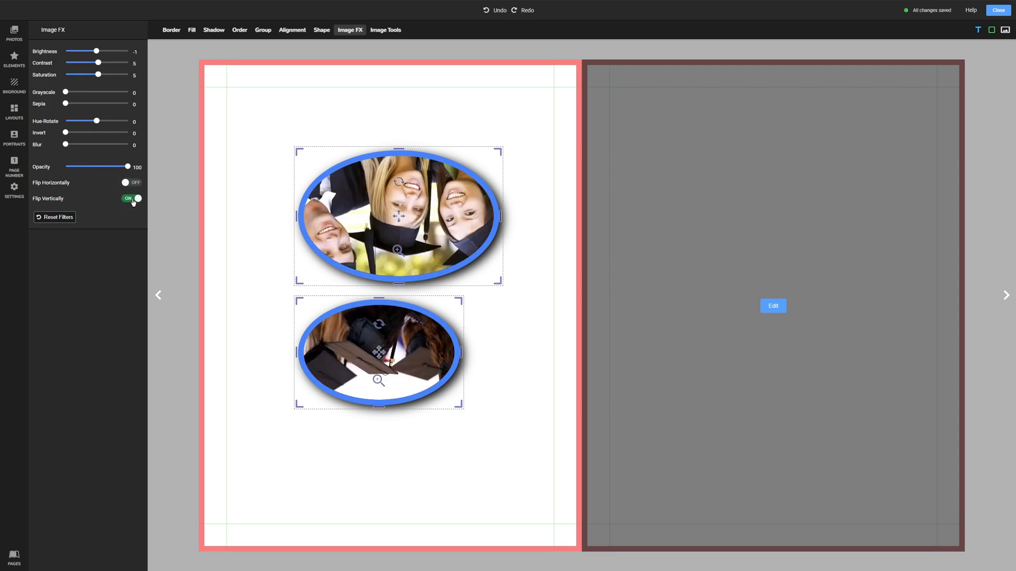
{"action": "left_click", "coordinate": [133, 200]}
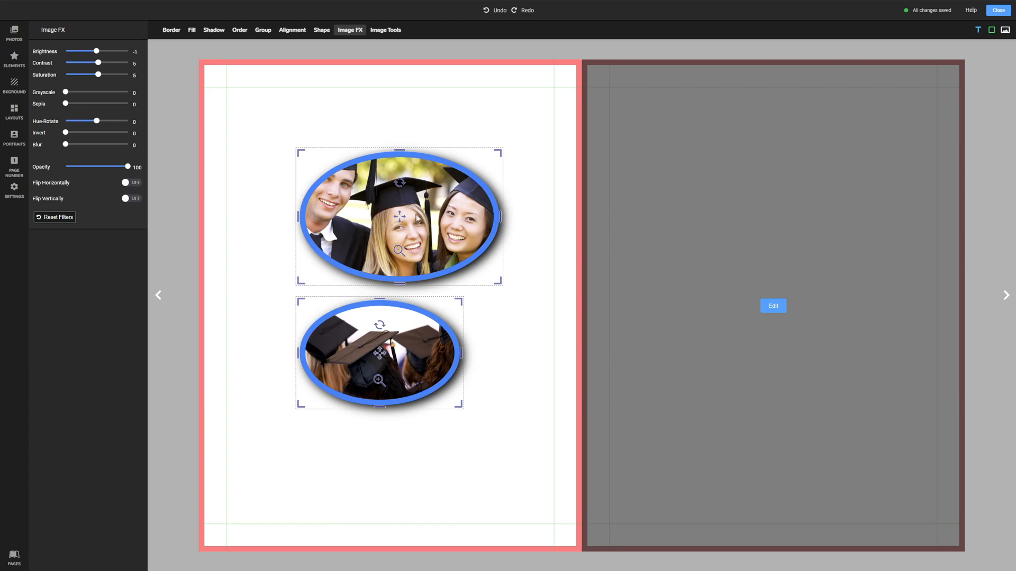
Shrink both oval photos together, and group the frames to enlarge them slightly as one before ungrouping them.
{"action": "left_click_drag", "start_coordinate": [297, 150], "coordinate": [309, 184]}
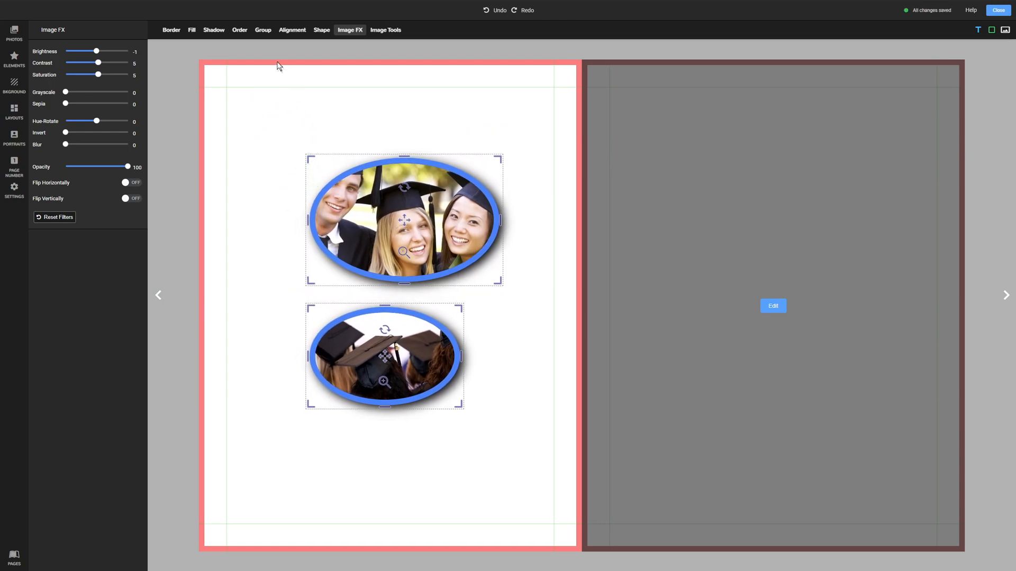
{"action": "left_click", "coordinate": [262, 31]}
{"action": "left_click", "coordinate": [101, 52]}
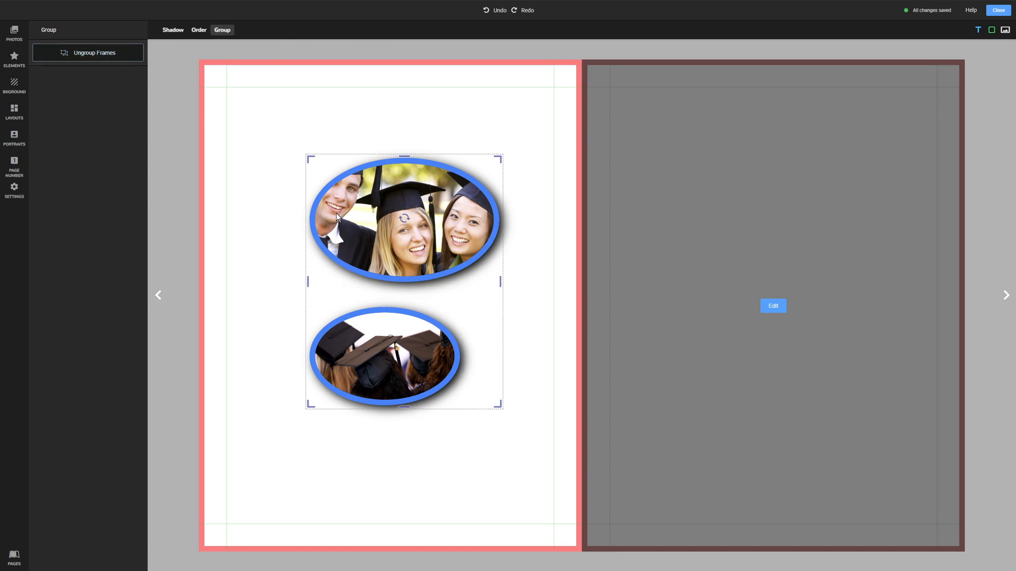
{"action": "mouse_move", "coordinate": [307, 158]}
{"action": "left_mouse_down"}
{"action": "mouse_move", "coordinate": [286, 129]}
{"action": "mouse_move", "coordinate": [313, 157]}
{"action": "mouse_move", "coordinate": [263, 122]}
{"action": "mouse_move", "coordinate": [300, 146]}
{"action": "left_mouse_up"}
{"action": "left_click", "coordinate": [98, 57]}
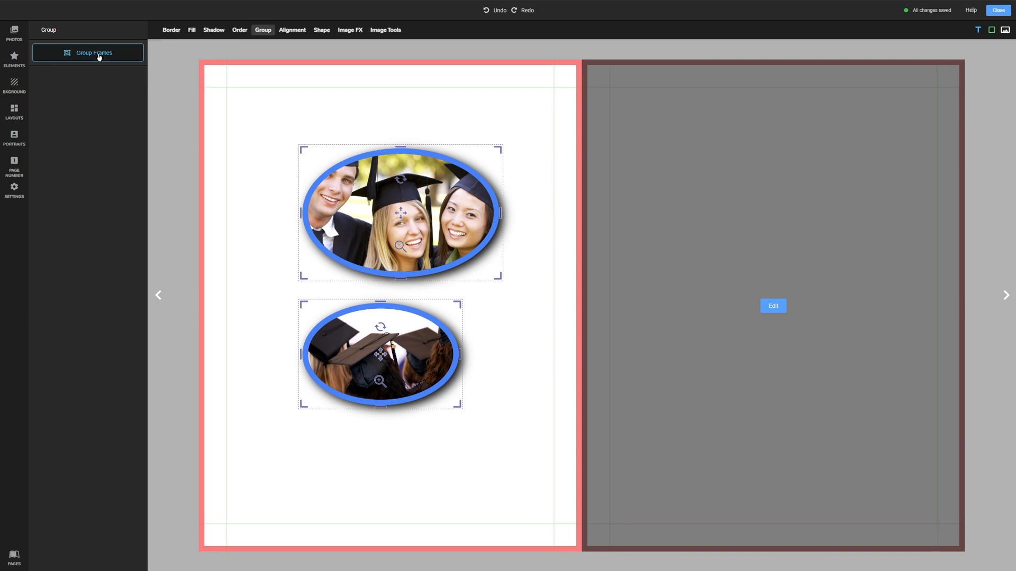
Move the caps-from-behind oval up to overlap the larger photo and send it to the back.
{"action": "left_click", "coordinate": [241, 31]}
{"action": "left_click", "coordinate": [258, 157]}
{"action": "left_click", "coordinate": [370, 345]}
{"action": "left_click_drag", "start_coordinate": [369, 345], "coordinate": [414, 304]}
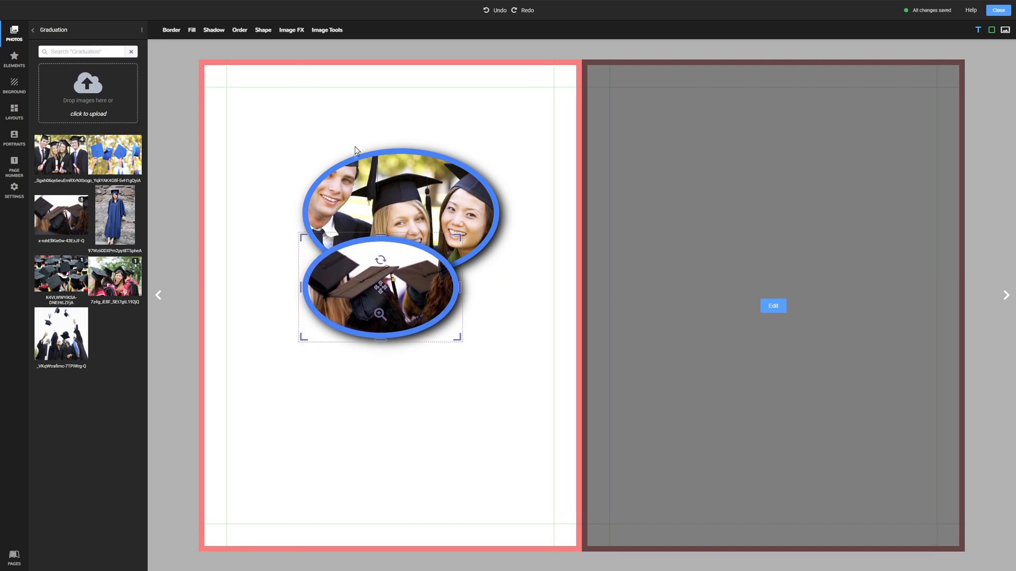
{"action": "left_click", "coordinate": [240, 30]}
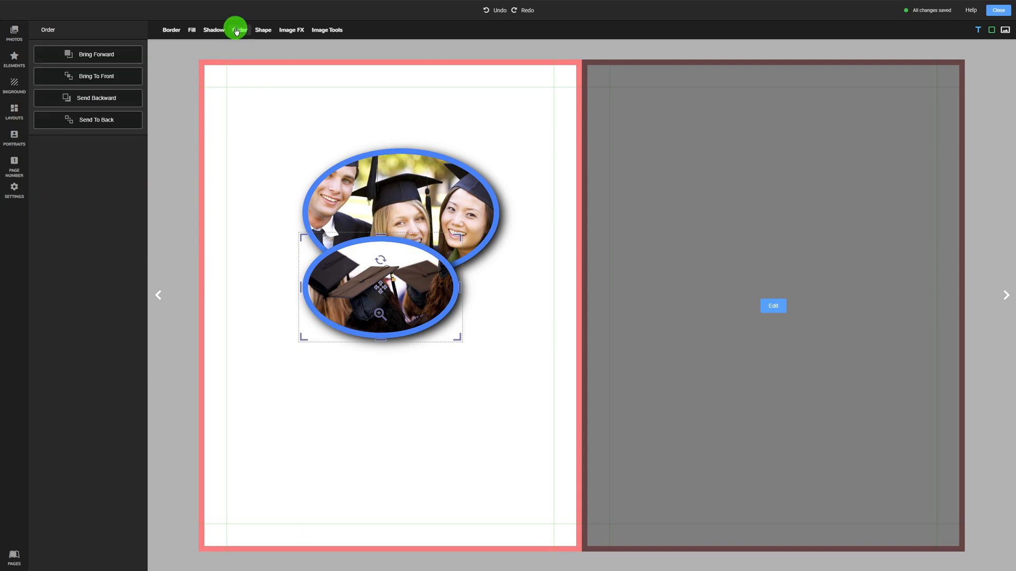
{"action": "left_click", "coordinate": [108, 121]}
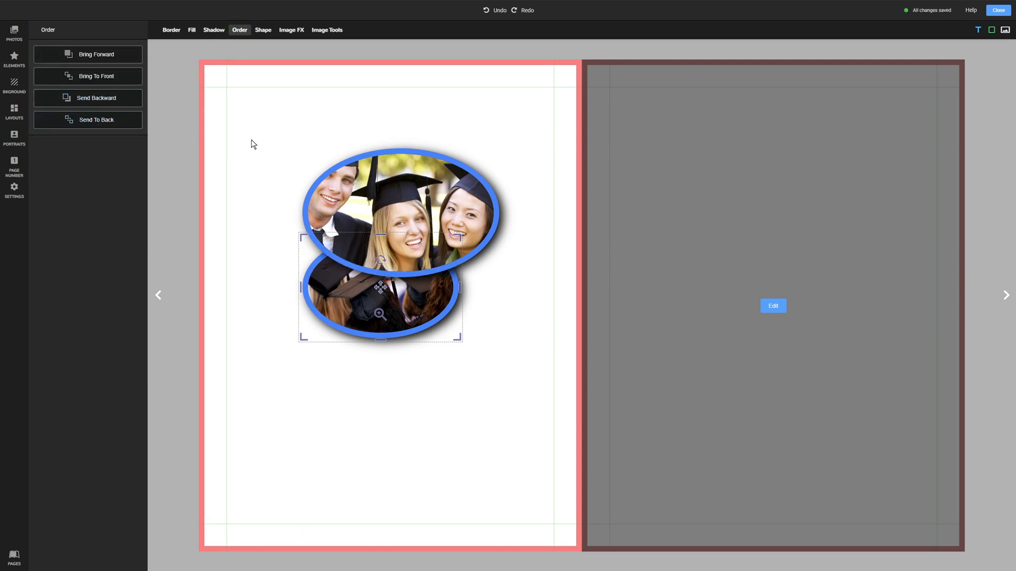
Place the blue double-chevron arrow Untitled-19 from the Arrow elements on the page below the photos.
{"action": "left_click", "coordinate": [14, 58]}
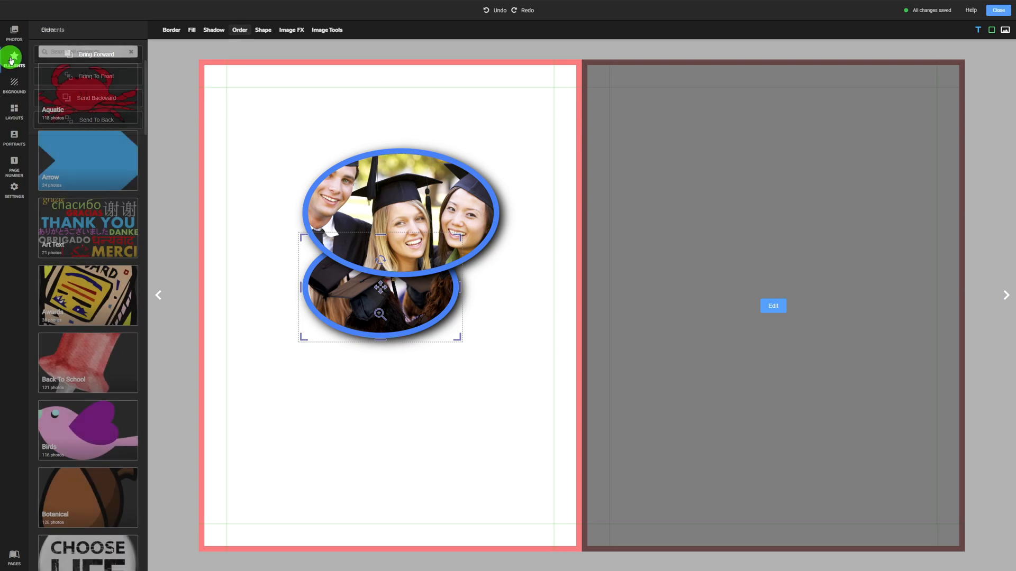
{"action": "left_click_drag", "start_coordinate": [148, 96], "coordinate": [150, 46]}
{"action": "left_click", "coordinate": [102, 147]}
{"action": "scroll", "coordinate": [90, 279], "scroll_direction": "down", "scroll_amount": 4}
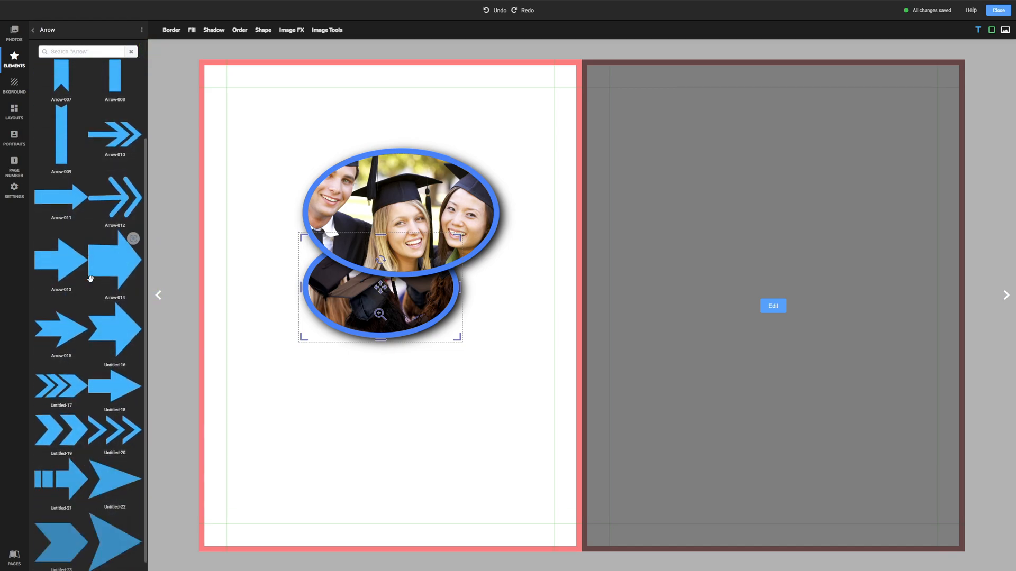
{"action": "scroll", "coordinate": [91, 279], "scroll_direction": "down", "scroll_amount": 1}
{"action": "left_click_drag", "start_coordinate": [63, 421], "coordinate": [345, 435]}
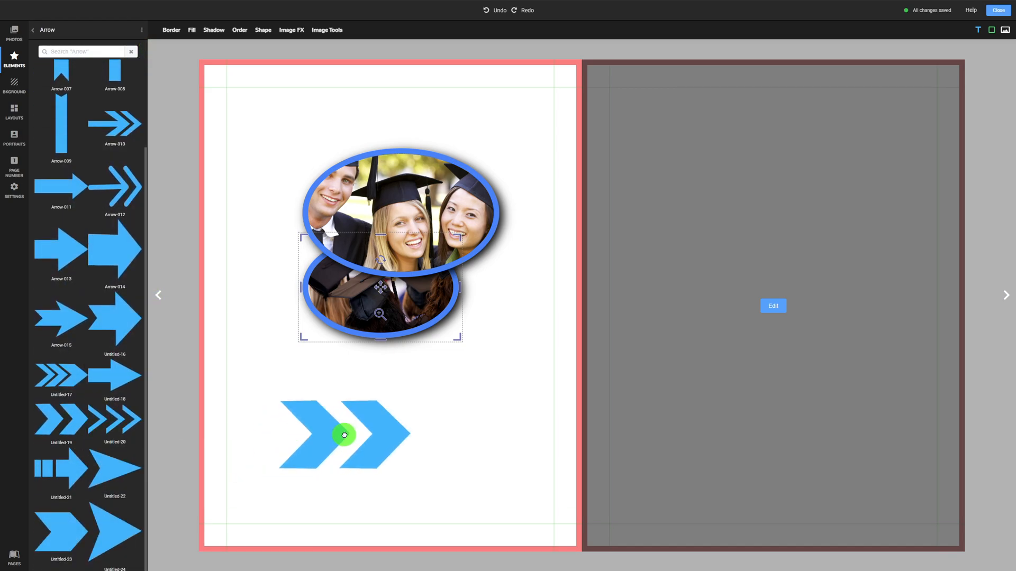
Enlarge the double-chevron arrow and rotate it counterclockwise so that it tilts upward.
{"action": "left_click_drag", "start_coordinate": [412, 470], "coordinate": [447, 501]}
{"action": "mouse_move", "coordinate": [364, 421]}
{"action": "left_mouse_down"}
{"action": "mouse_move", "coordinate": [345, 415]}
{"action": "mouse_move", "coordinate": [357, 421]}
{"action": "left_mouse_up"}
{"action": "left_click_drag", "start_coordinate": [402, 435], "coordinate": [413, 426]}
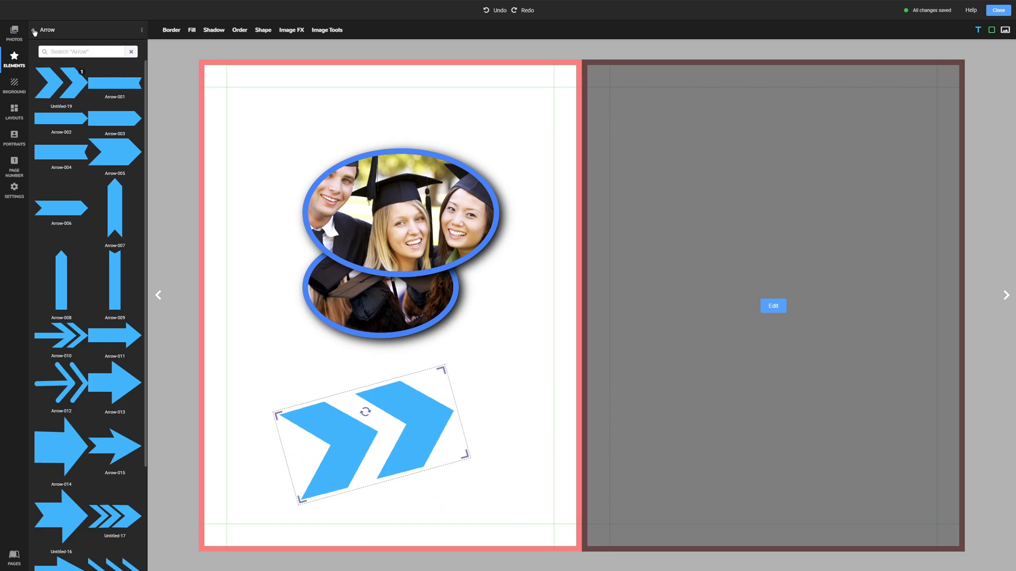
Search all elements for "heart" and place the red Valentine_Heart-15 in the page's upper-left corner.
{"action": "left_click", "coordinate": [34, 30]}
{"action": "left_click", "coordinate": [70, 49]}
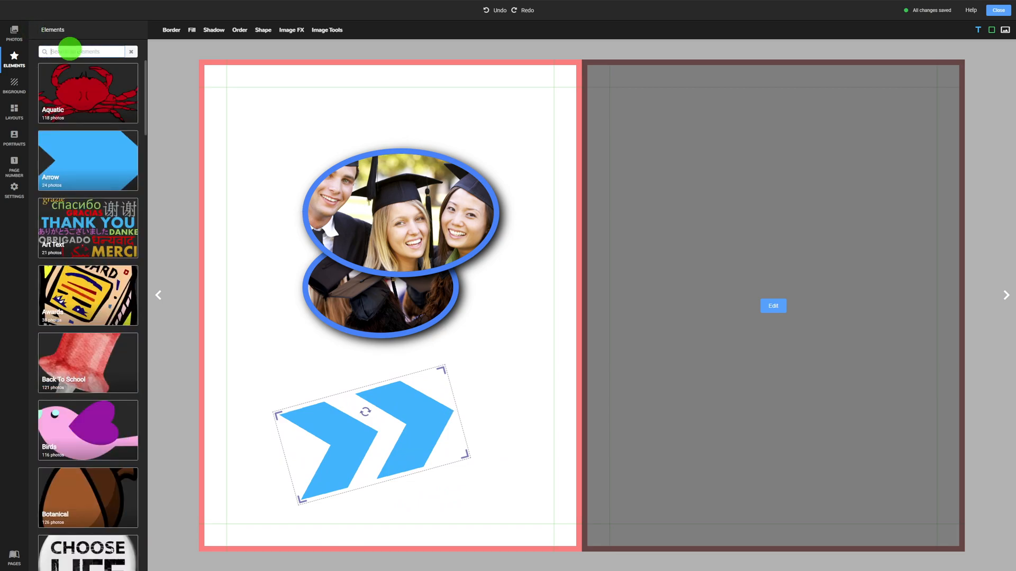
{"action": "type", "text": "heart"}
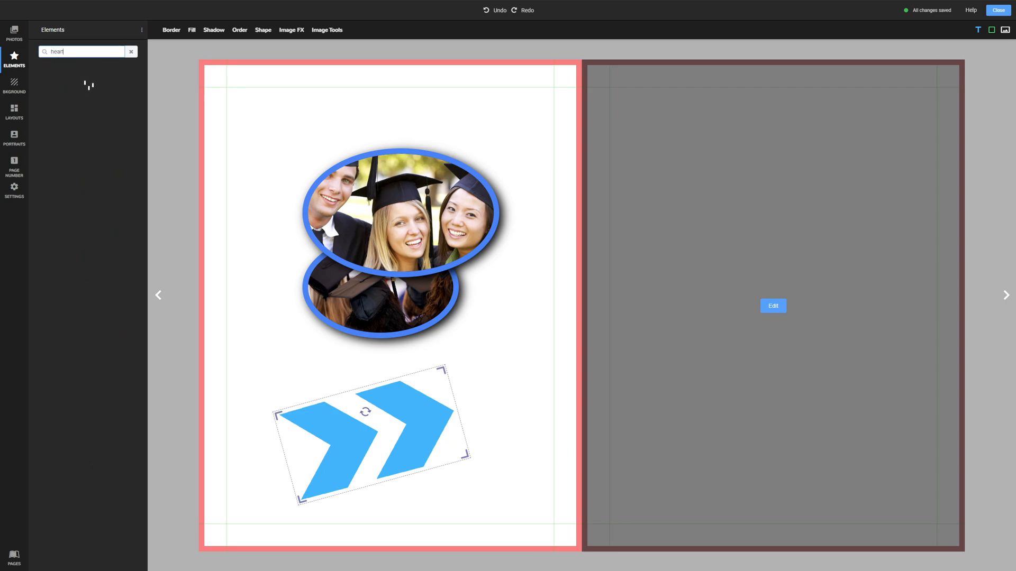
{"action": "scroll", "coordinate": [98, 280], "scroll_direction": "down", "scroll_amount": 10}
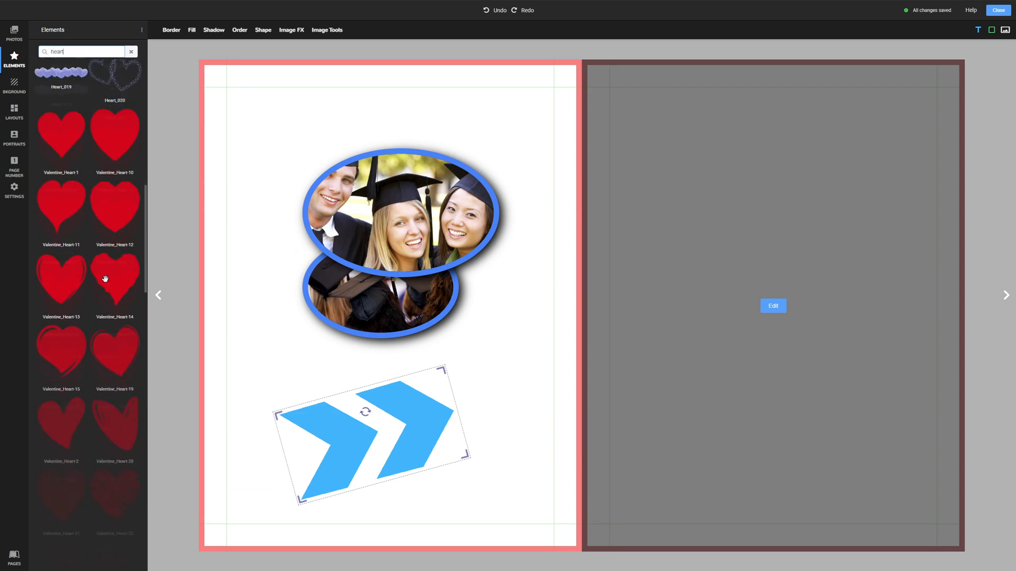
{"action": "left_click_drag", "start_coordinate": [67, 290], "coordinate": [272, 134]}
{"action": "left_click", "coordinate": [265, 268]}
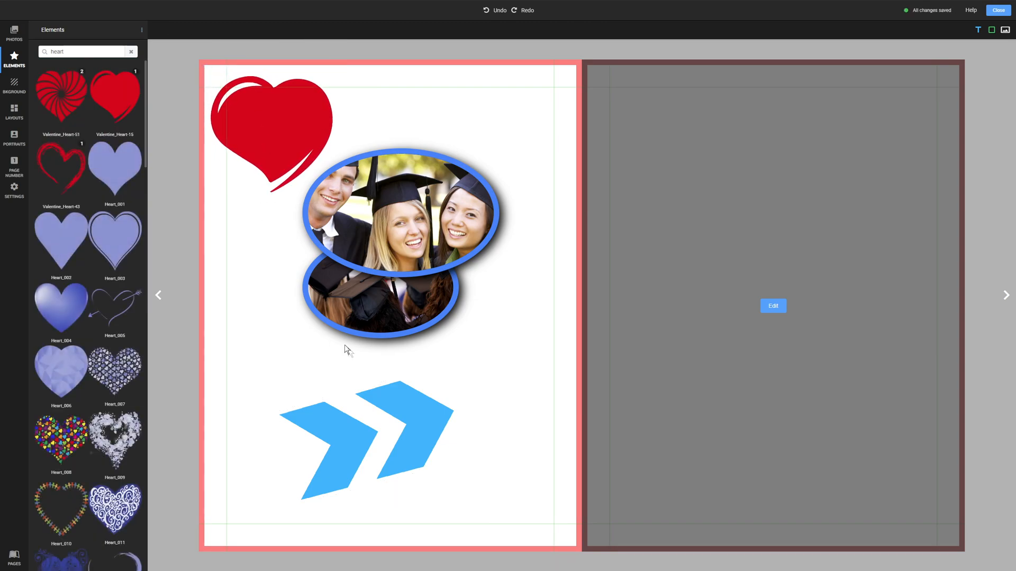
Recolor the double-chevron arrow pink by setting its hue rotation to about -268.
{"action": "left_click", "coordinate": [421, 408]}
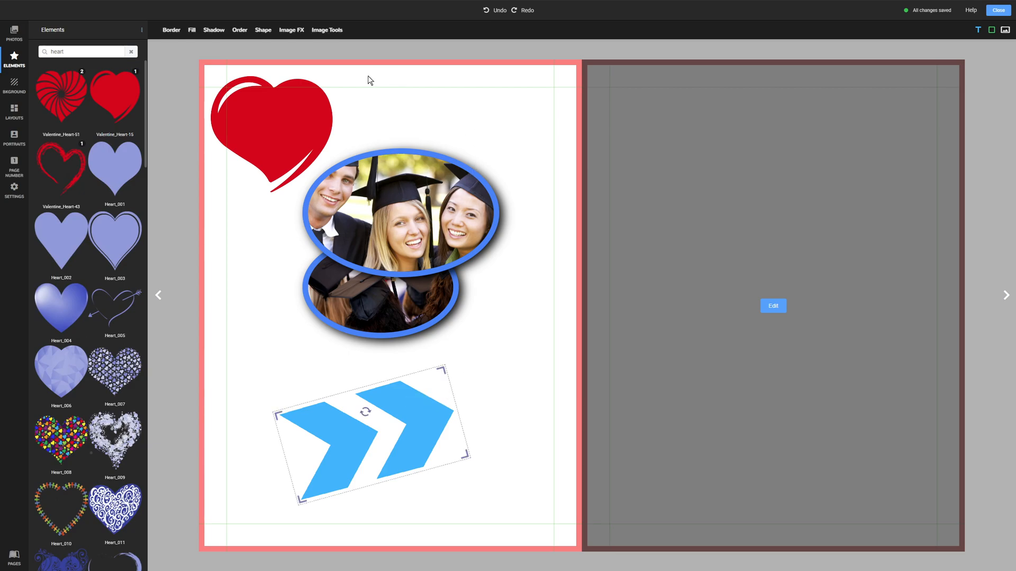
{"action": "left_click", "coordinate": [292, 31]}
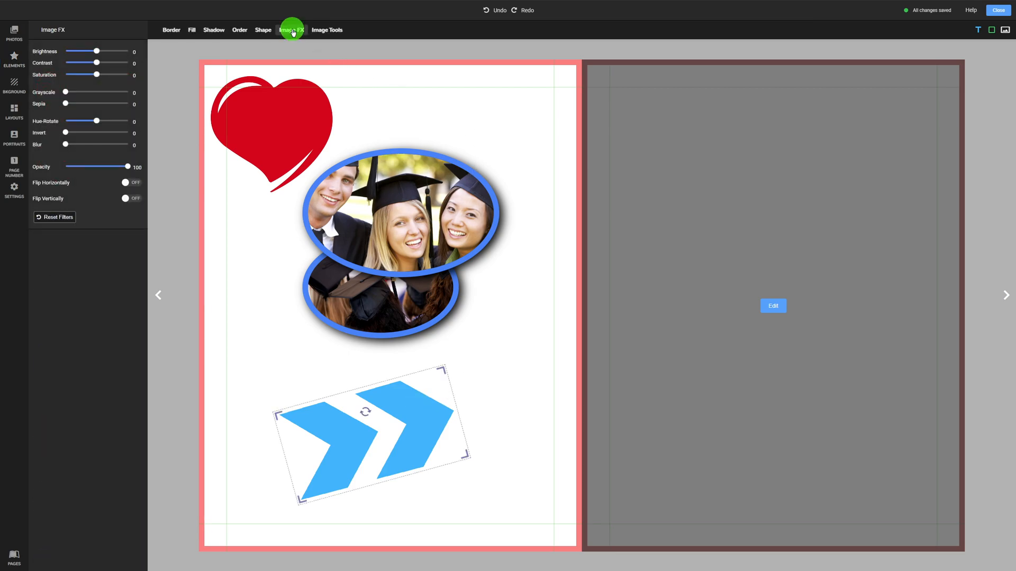
{"action": "left_click_drag", "start_coordinate": [97, 123], "coordinate": [75, 126]}
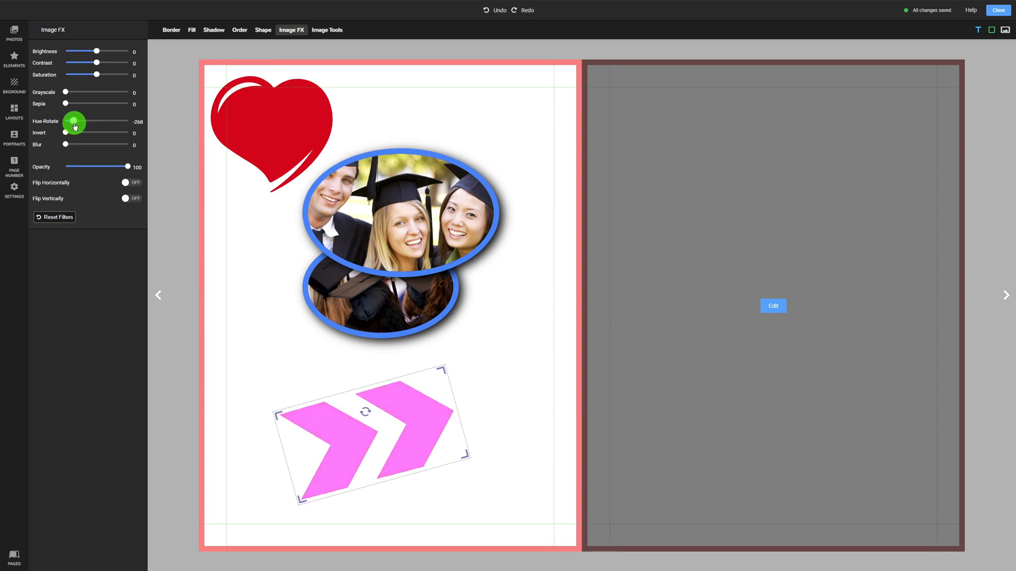
Add a rectangular shape box to the page and move it beside the pink arrow, below the photos.
{"action": "left_click", "coordinate": [509, 310]}
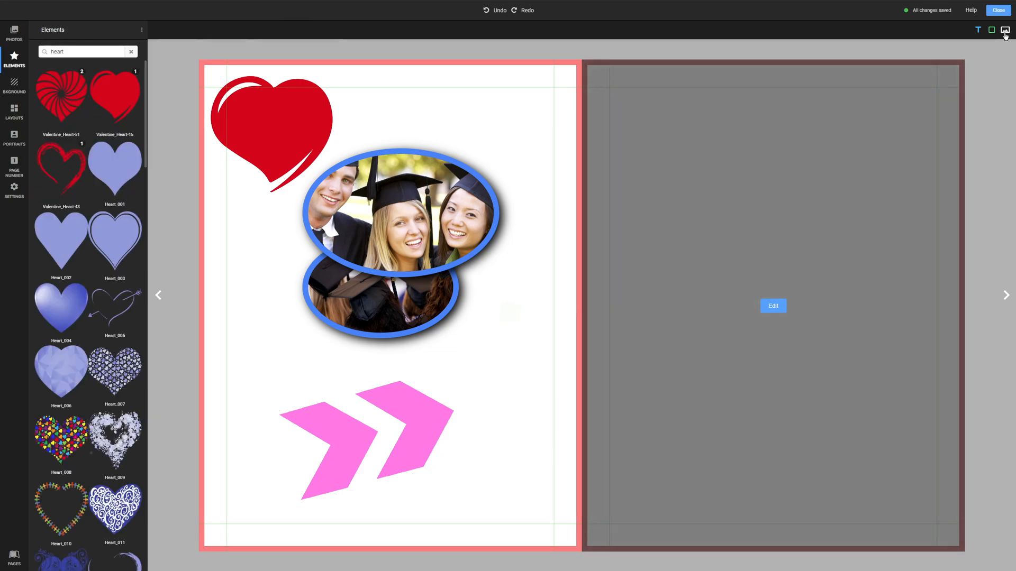
{"action": "left_click", "coordinate": [993, 29]}
{"action": "left_click_drag", "start_coordinate": [349, 179], "coordinate": [476, 367]}
Turn on the box's border, thicken it and color it green.
{"action": "left_click", "coordinate": [171, 30]}
{"action": "left_click", "coordinate": [125, 51]}
{"action": "left_click_drag", "start_coordinate": [70, 68], "coordinate": [94, 70]}
{"action": "left_click", "coordinate": [36, 51]}
{"action": "left_click", "coordinate": [97, 109]}
{"action": "left_click_drag", "start_coordinate": [108, 109], "coordinate": [86, 110]}
Fill the box with a dark green color.
{"action": "left_click", "coordinate": [191, 29]}
{"action": "left_click", "coordinate": [37, 48]}
{"action": "left_click", "coordinate": [96, 59]}
{"action": "left_click_drag", "start_coordinate": [97, 58], "coordinate": [130, 85]}
Give the box a light green shadow with blur 33 and depth 20.
{"action": "left_click", "coordinate": [214, 29]}
{"action": "left_click", "coordinate": [126, 51]}
{"action": "left_click", "coordinate": [86, 69]}
{"action": "left_click_drag", "start_coordinate": [68, 84], "coordinate": [80, 109]}
{"action": "left_click", "coordinate": [37, 51]}
{"action": "left_click", "coordinate": [104, 56]}
Change the green box to a circle, switch it to an ellipse, and move it farther down the page.
{"action": "left_click", "coordinate": [262, 29]}
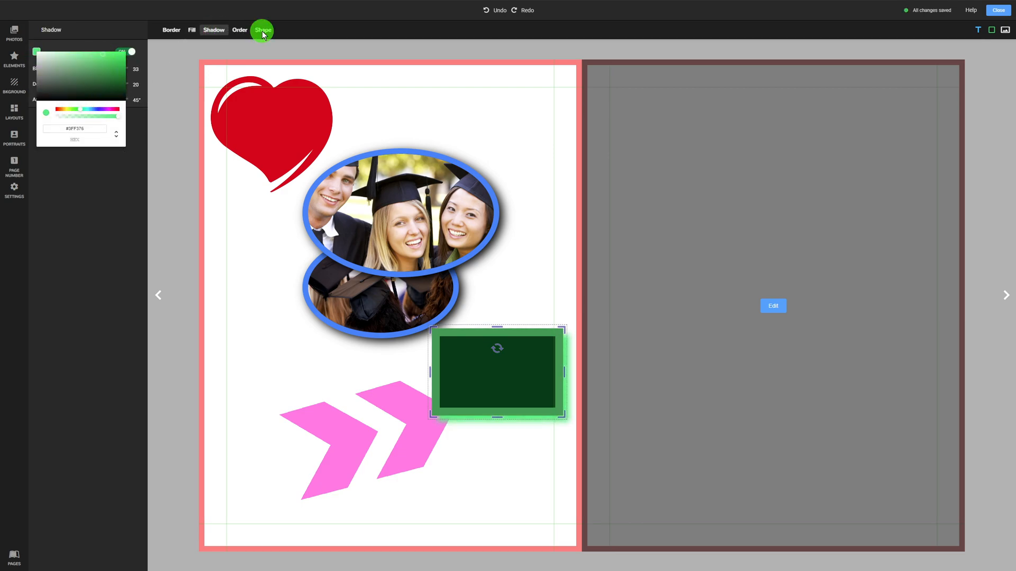
{"action": "left_click", "coordinate": [69, 57]}
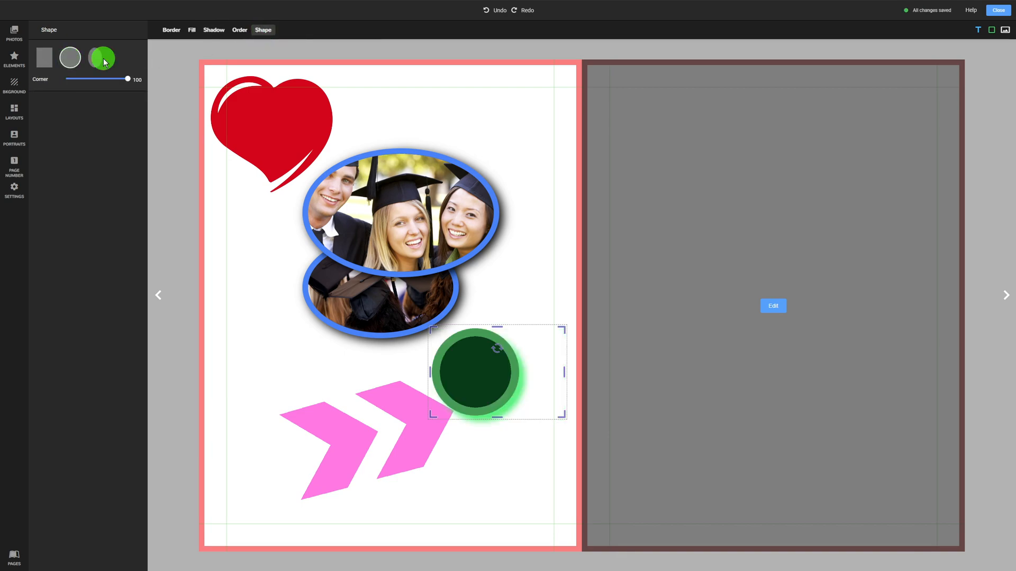
{"action": "left_click", "coordinate": [103, 59]}
{"action": "left_click_drag", "start_coordinate": [504, 396], "coordinate": [509, 458]}
Select all objects on the left page and delete them.
{"action": "left_click", "coordinate": [810, 525]}
{"action": "left_click_drag", "start_coordinate": [245, 63], "coordinate": [513, 471]}
{"action": "key", "text": "Delete"}
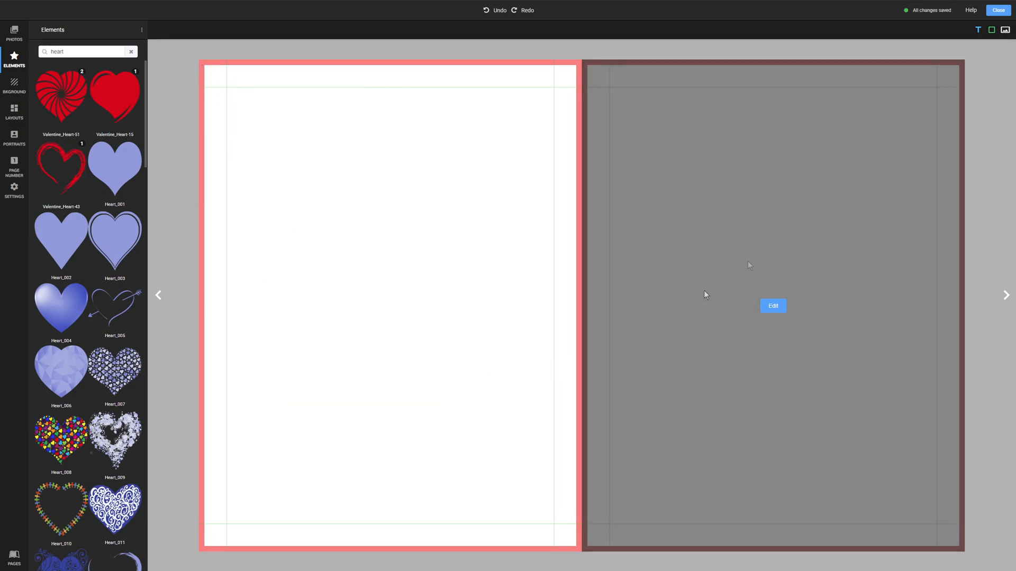
Add a text box reading "Lakeside School of Fine Arts" and enlarge its text entry area.
{"action": "left_click", "coordinate": [978, 31]}
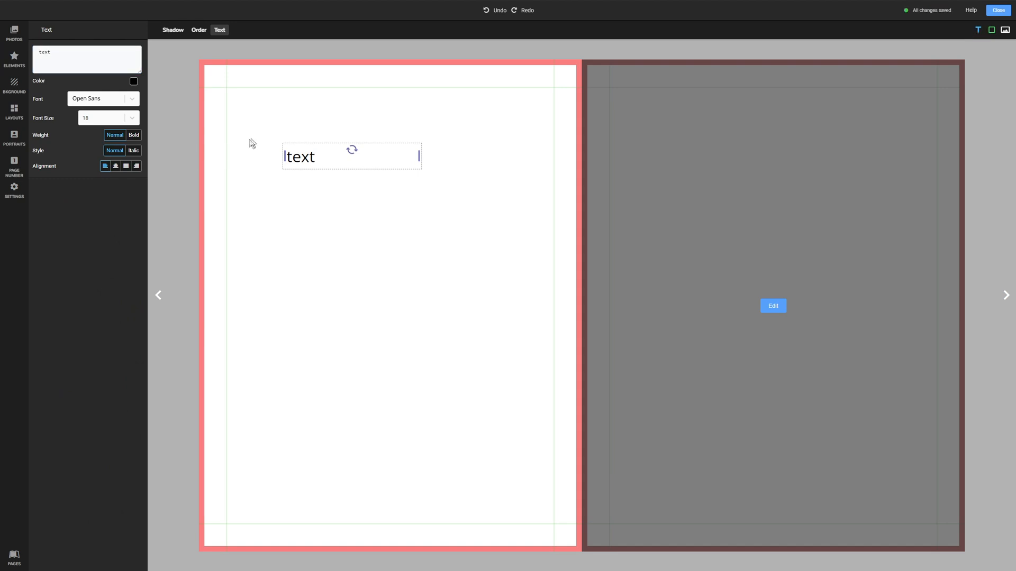
{"action": "double_click", "coordinate": [45, 51]}
{"action": "type", "text": "Lakeside School of Fine Arts"}
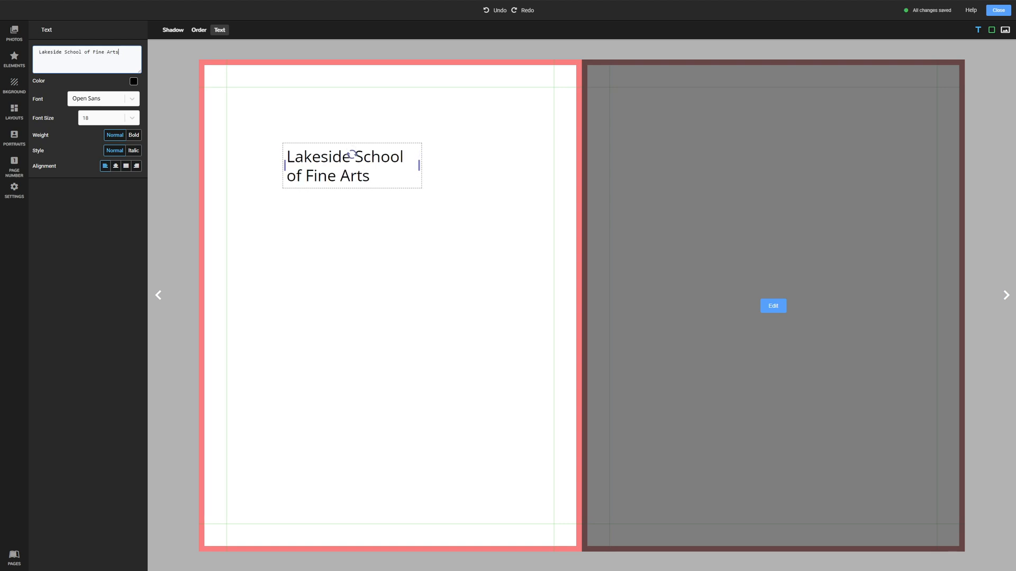
{"action": "mouse_move", "coordinate": [139, 71]}
{"action": "left_mouse_down"}
{"action": "mouse_move", "coordinate": [138, 97]}
{"action": "mouse_move", "coordinate": [136, 75]}
{"action": "mouse_move", "coordinate": [138, 89]}
{"action": "left_mouse_up"}
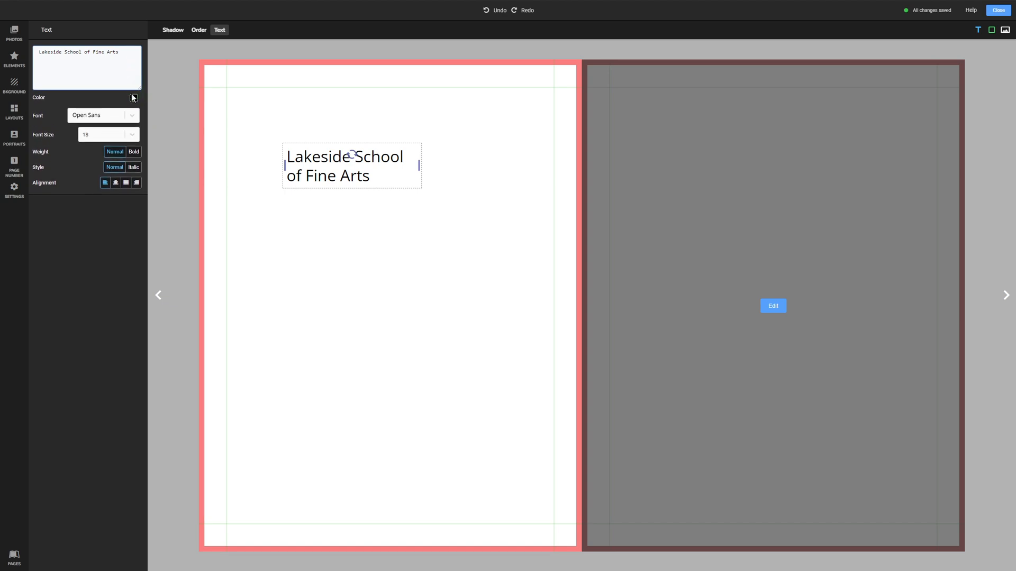
Color the title text blue and change its font to Averia Libre.
{"action": "left_click", "coordinate": [134, 99]}
{"action": "left_click_drag", "start_coordinate": [96, 160], "coordinate": [103, 161]}
{"action": "left_click_drag", "start_coordinate": [107, 126], "coordinate": [123, 104]}
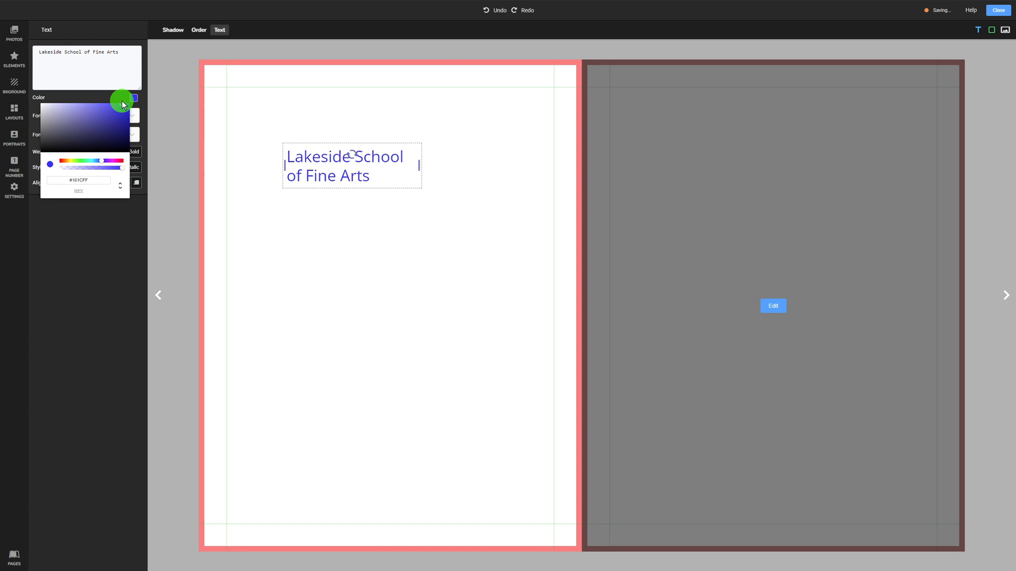
{"action": "left_click", "coordinate": [95, 212]}
{"action": "left_click", "coordinate": [133, 115]}
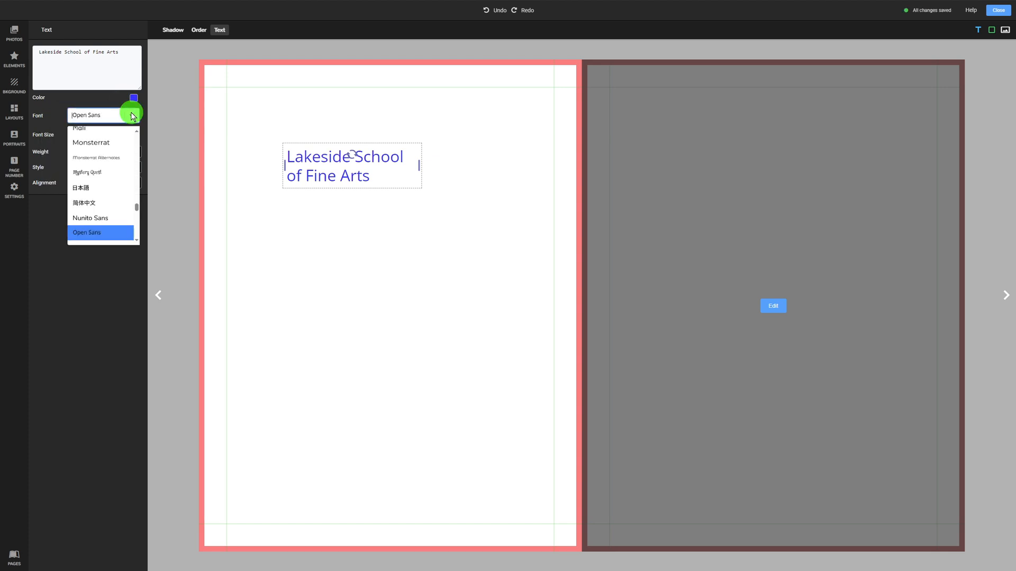
{"action": "type", "text": "av"}
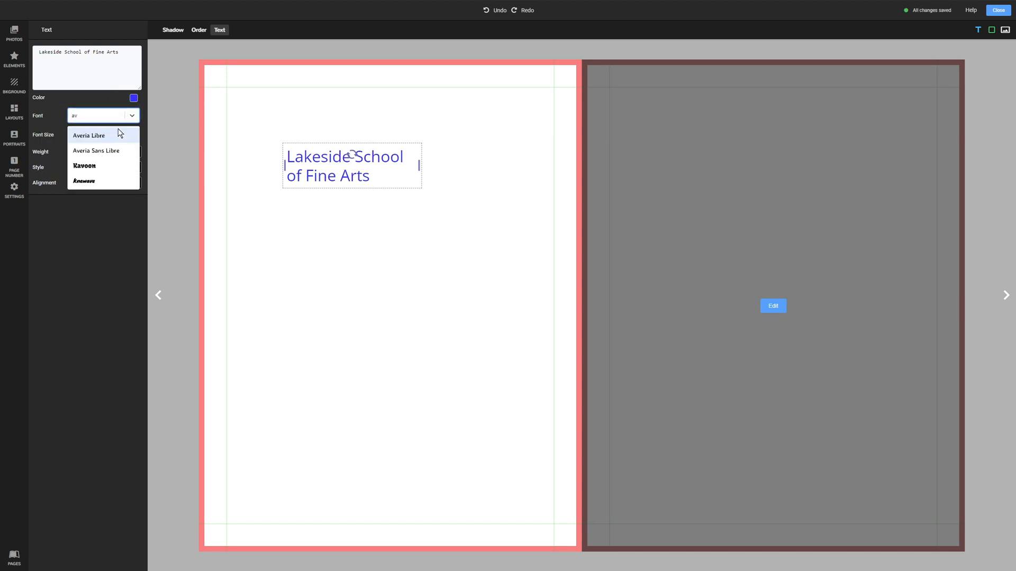
{"action": "left_click", "coordinate": [119, 138]}
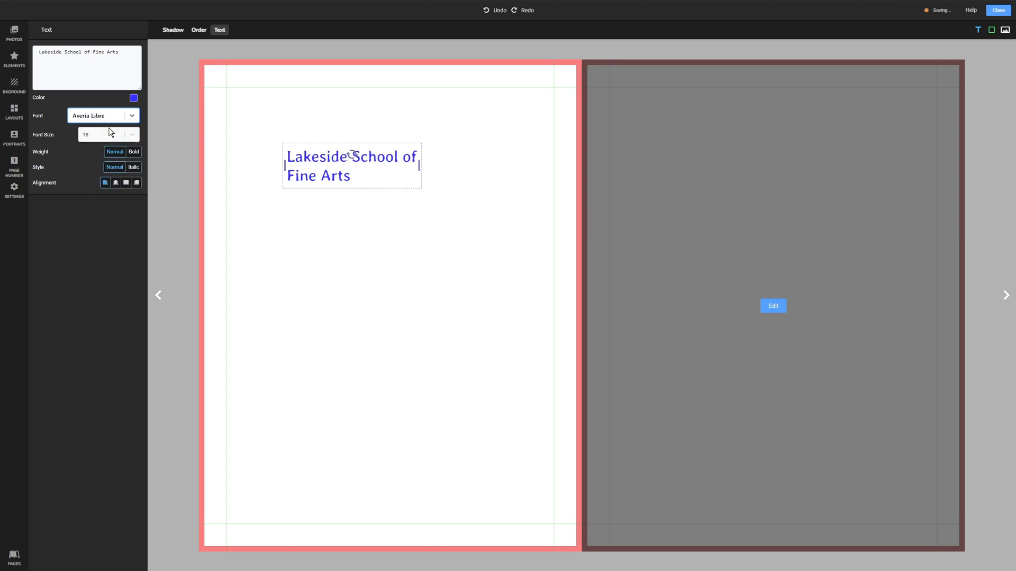
Set the title's font size to 48 and widen its text box toward the page's right margin.
{"action": "left_click", "coordinate": [131, 135]}
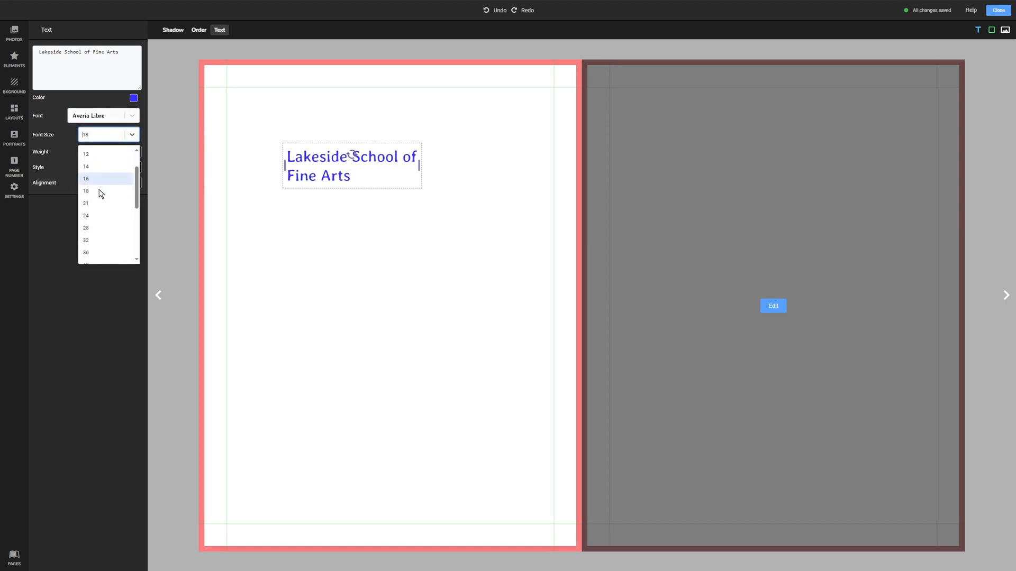
{"action": "scroll", "coordinate": [93, 203], "scroll_direction": "down", "scroll_amount": 2}
{"action": "left_click", "coordinate": [90, 202]}
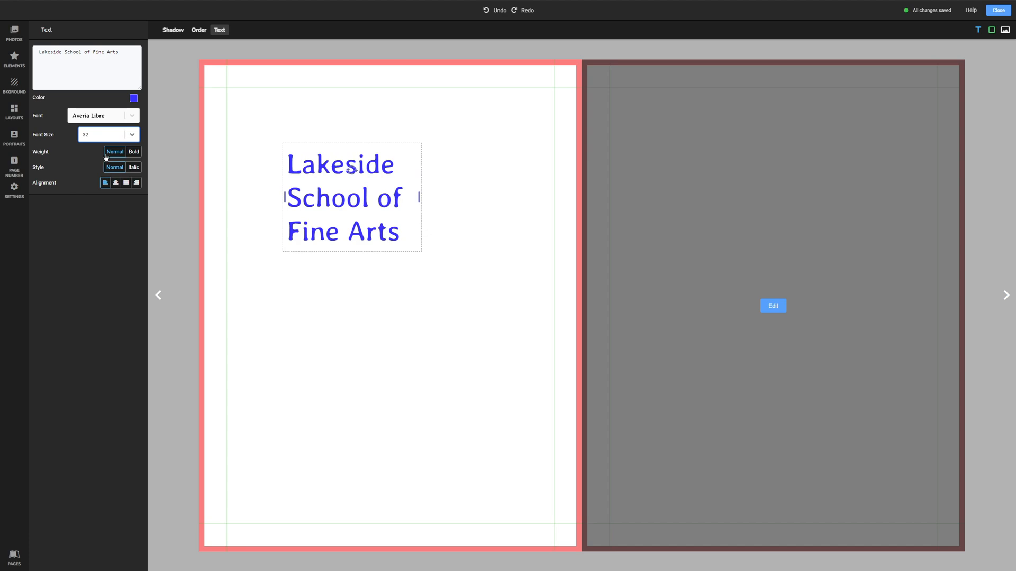
{"action": "left_click", "coordinate": [130, 134]}
{"action": "scroll", "coordinate": [95, 211], "scroll_direction": "up", "scroll_amount": 1}
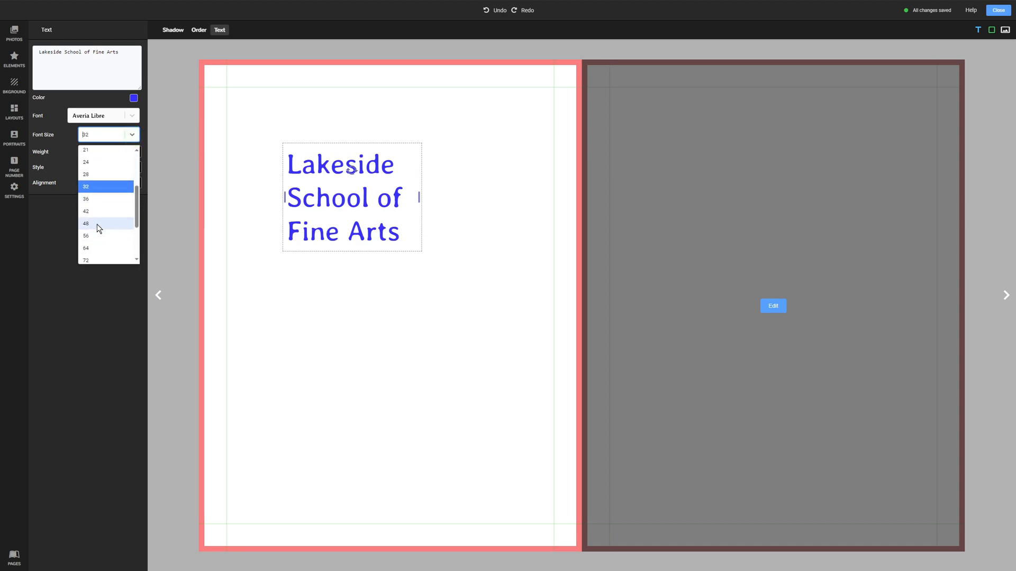
{"action": "left_click", "coordinate": [99, 225]}
{"action": "left_click_drag", "start_coordinate": [419, 273], "coordinate": [532, 267]}
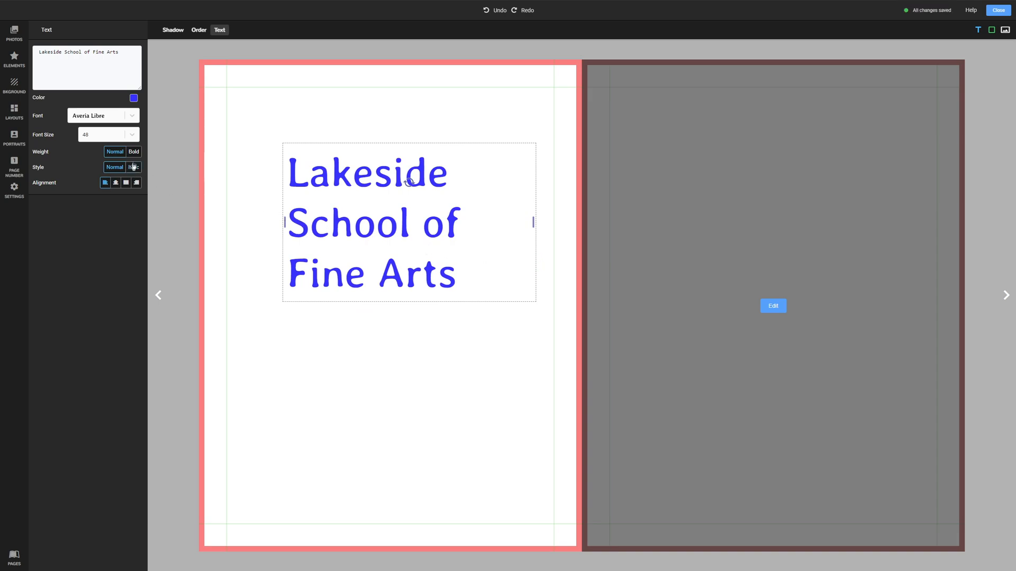
Make the title bold and centered, and extend its text box toward the page's left margin.
{"action": "left_click", "coordinate": [134, 155]}
{"action": "left_click", "coordinate": [116, 184]}
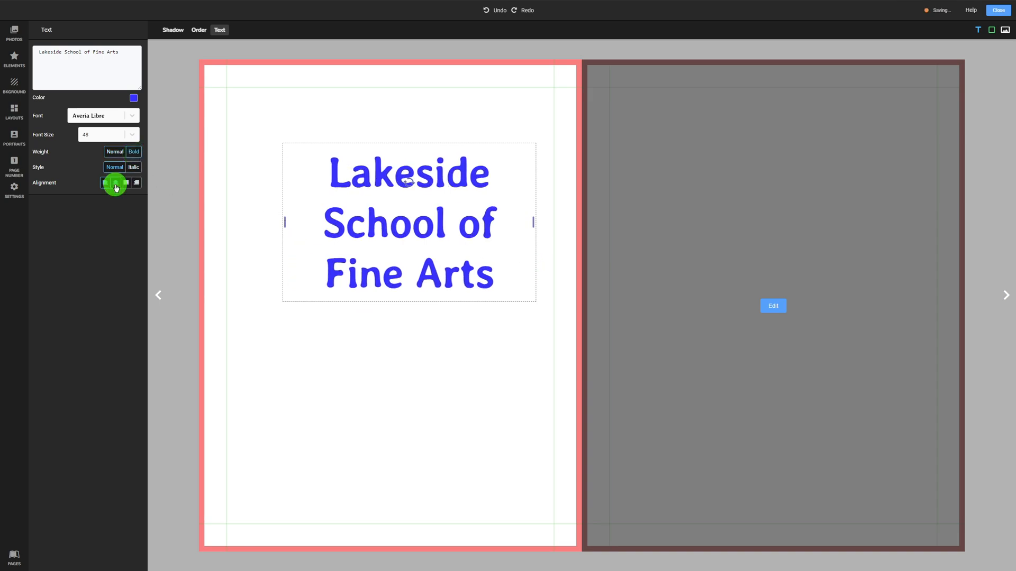
{"action": "left_click_drag", "start_coordinate": [286, 221], "coordinate": [235, 221]}
Turn on a black shadow for the title with blur 64 and depth 7.
{"action": "left_click", "coordinate": [168, 30]}
{"action": "left_click", "coordinate": [126, 51]}
{"action": "mouse_move", "coordinate": [81, 72]}
{"action": "left_mouse_down"}
{"action": "mouse_move", "coordinate": [107, 72]}
{"action": "mouse_move", "coordinate": [73, 88]}
{"action": "left_mouse_up"}
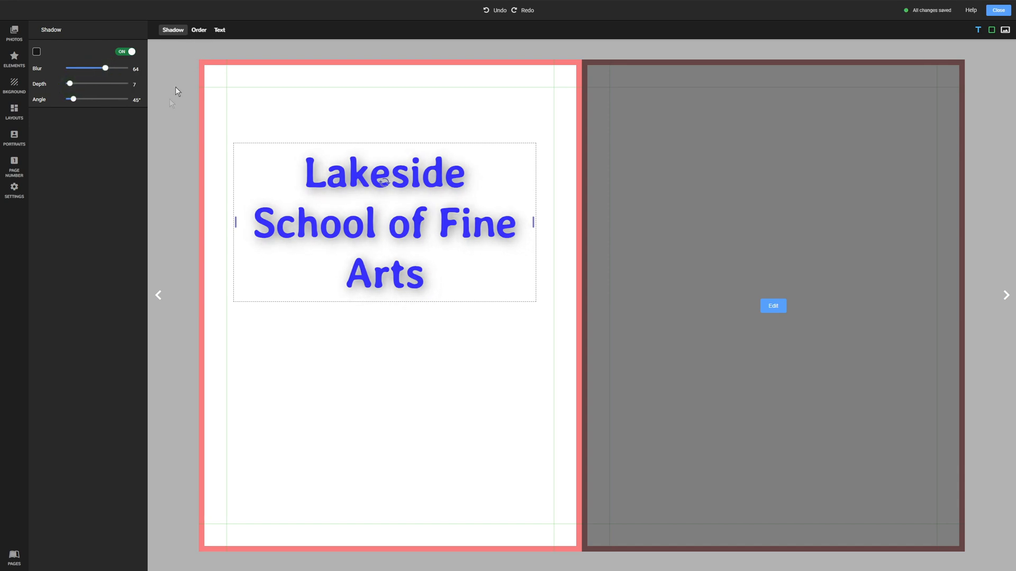
Set the left page's background color to red.
{"action": "left_click", "coordinate": [14, 85]}
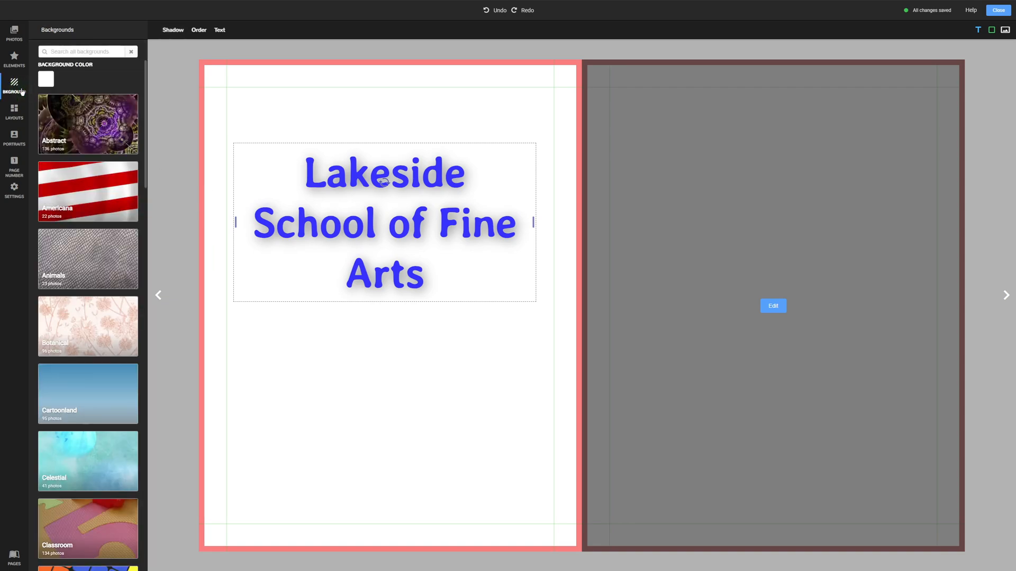
{"action": "scroll", "coordinate": [85, 172], "scroll_direction": "down", "scroll_amount": 5}
{"action": "scroll", "coordinate": [84, 164], "scroll_direction": "up", "scroll_amount": 7}
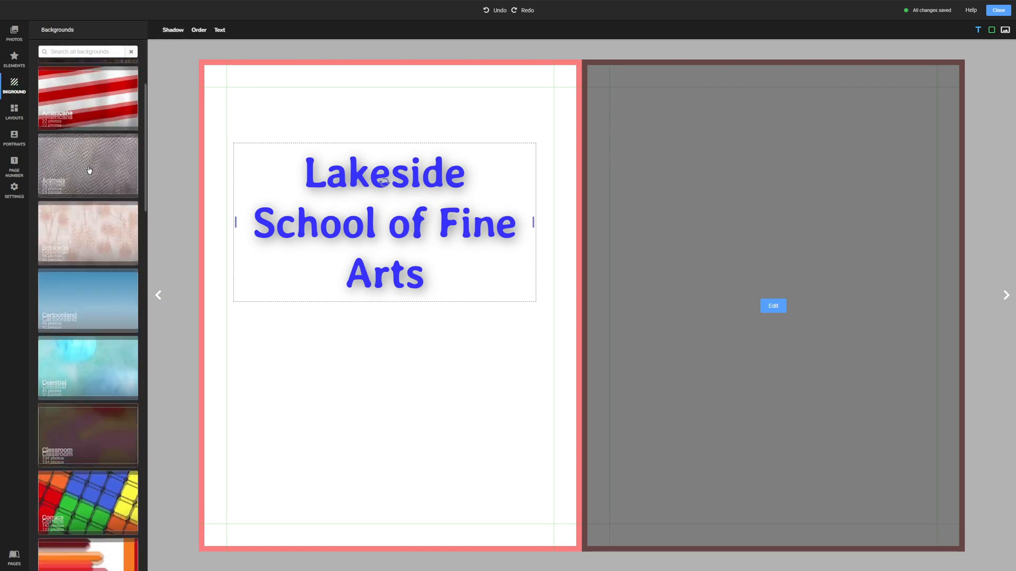
{"action": "left_click", "coordinate": [51, 78]}
{"action": "left_click_drag", "start_coordinate": [99, 97], "coordinate": [110, 89]}
{"action": "left_click", "coordinate": [87, 68]}
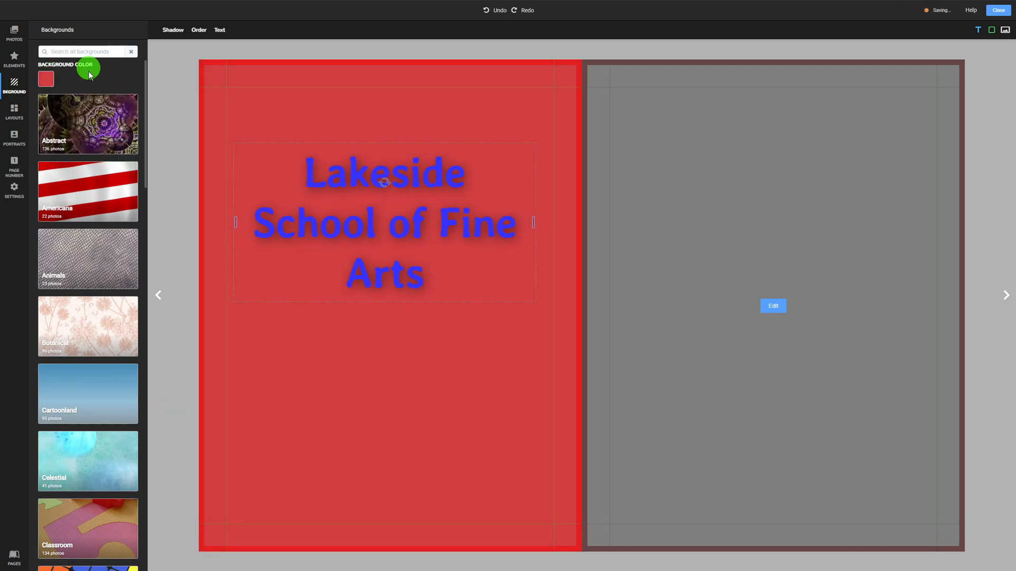
Apply the Comic-Orange background from the Comics category to the left page.
{"action": "scroll", "coordinate": [84, 169], "scroll_direction": "down", "scroll_amount": 5}
{"action": "scroll", "coordinate": [87, 182], "scroll_direction": "down", "scroll_amount": 15}
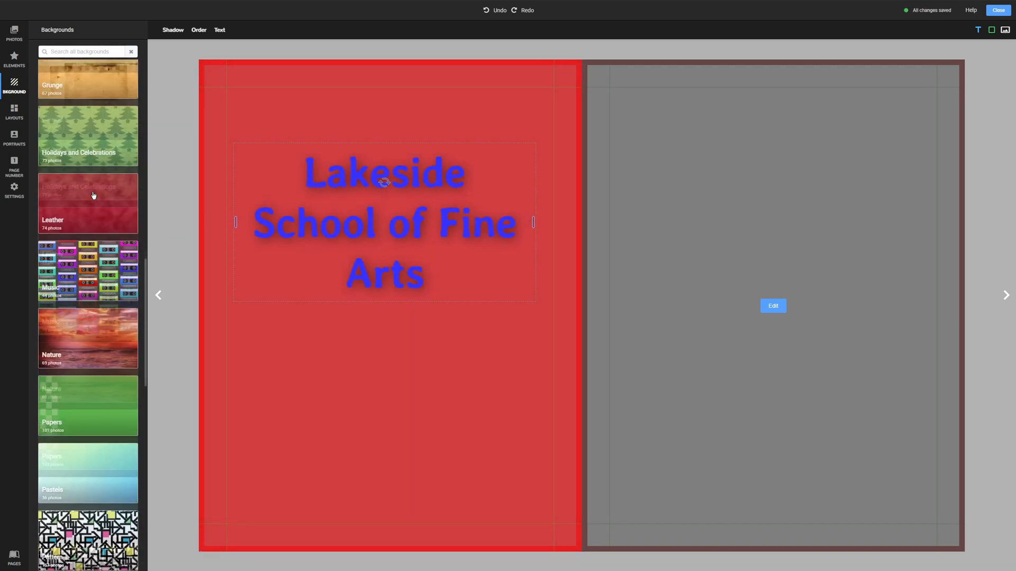
{"action": "scroll", "coordinate": [92, 198], "scroll_direction": "up", "scroll_amount": 10}
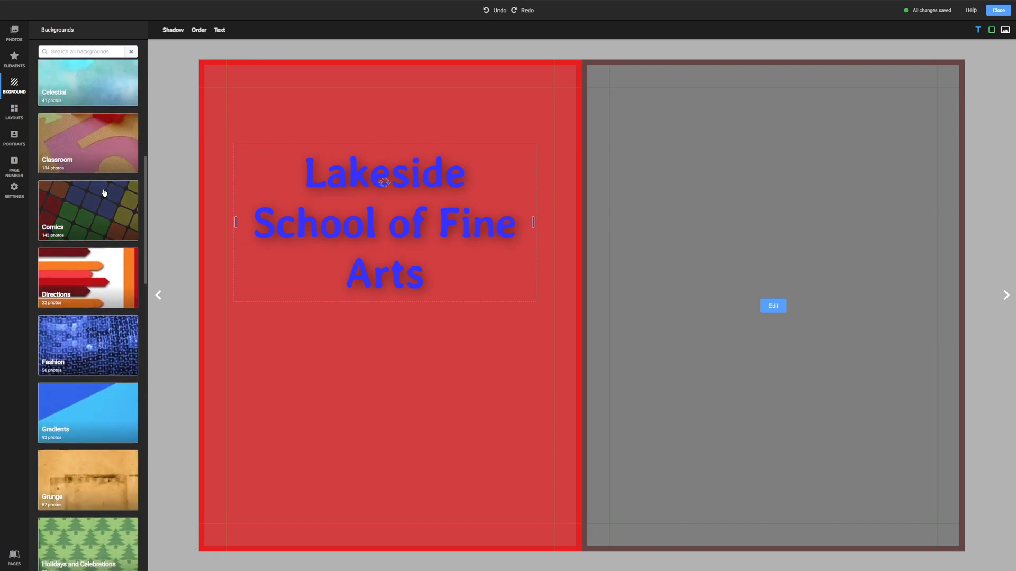
{"action": "left_click", "coordinate": [90, 217]}
{"action": "scroll", "coordinate": [91, 222], "scroll_direction": "down", "scroll_amount": 3}
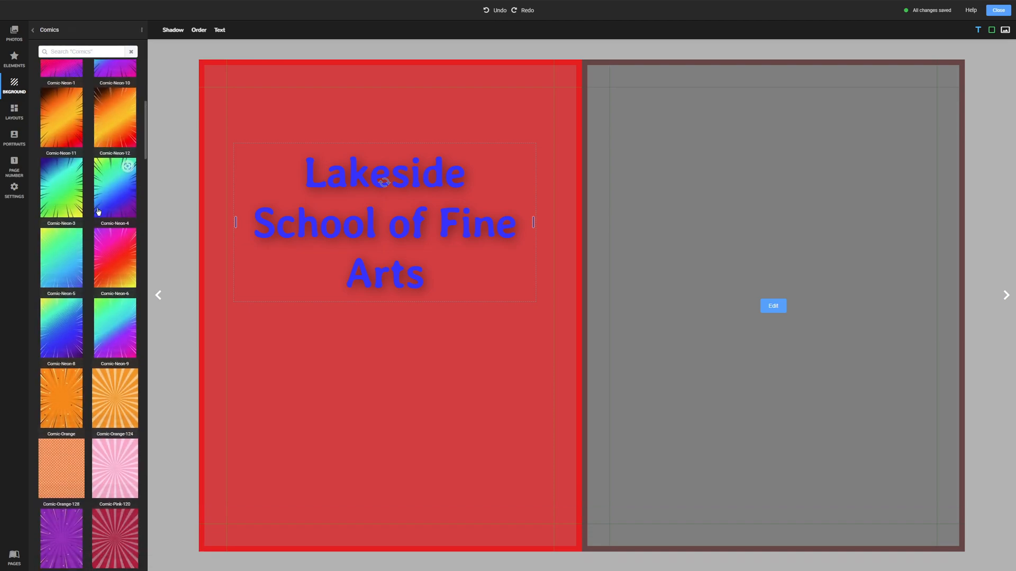
{"action": "left_click", "coordinate": [68, 318]}
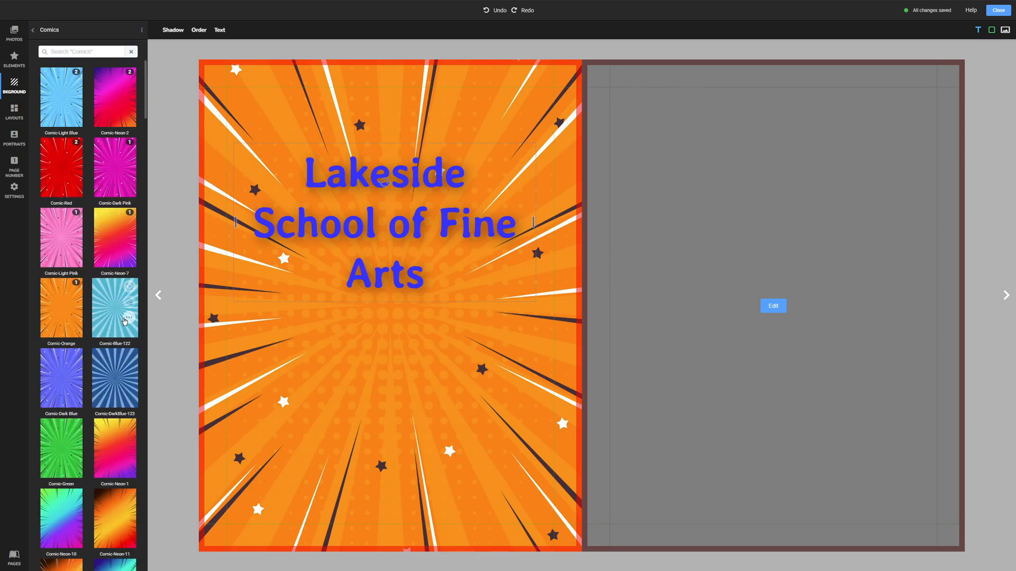
Place the Comic-Neon-7 background as a wide rectangular image below the title.
{"action": "left_click", "coordinate": [115, 241]}
{"action": "left_click_drag", "start_coordinate": [114, 241], "coordinate": [543, 376]}
{"action": "left_click_drag", "start_coordinate": [458, 392], "coordinate": [447, 388]}
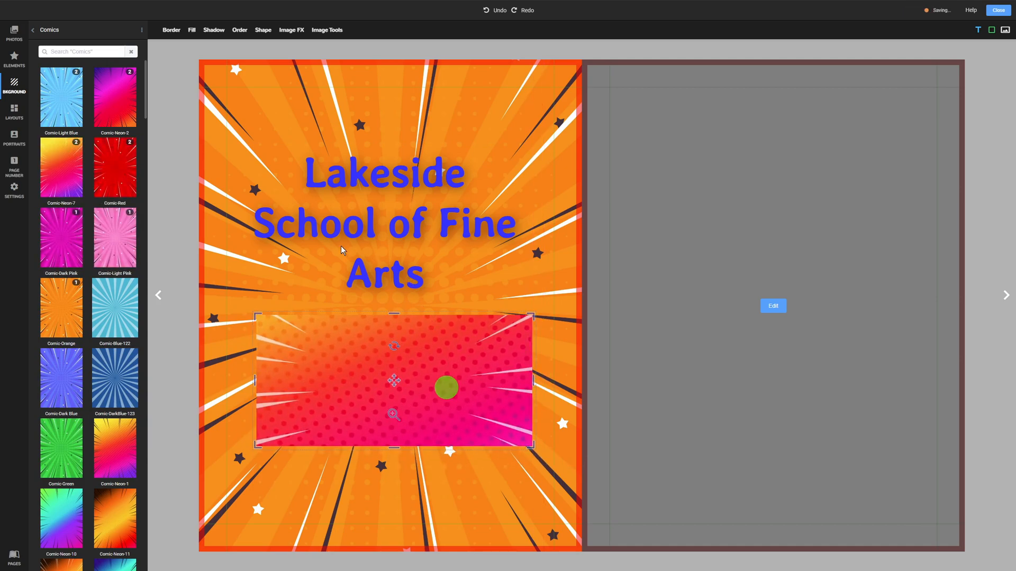
Add a white border of size 14 to the Comic-Neon-7 image.
{"action": "left_click", "coordinate": [165, 30]}
{"action": "left_click", "coordinate": [125, 52]}
{"action": "left_click", "coordinate": [74, 69]}
Position and enlarge the bordered image to cover the title area between the margins, and send it to the back.
{"action": "left_click_drag", "start_coordinate": [415, 396], "coordinate": [391, 219]}
{"action": "left_click_drag", "start_coordinate": [503, 267], "coordinate": [563, 305]}
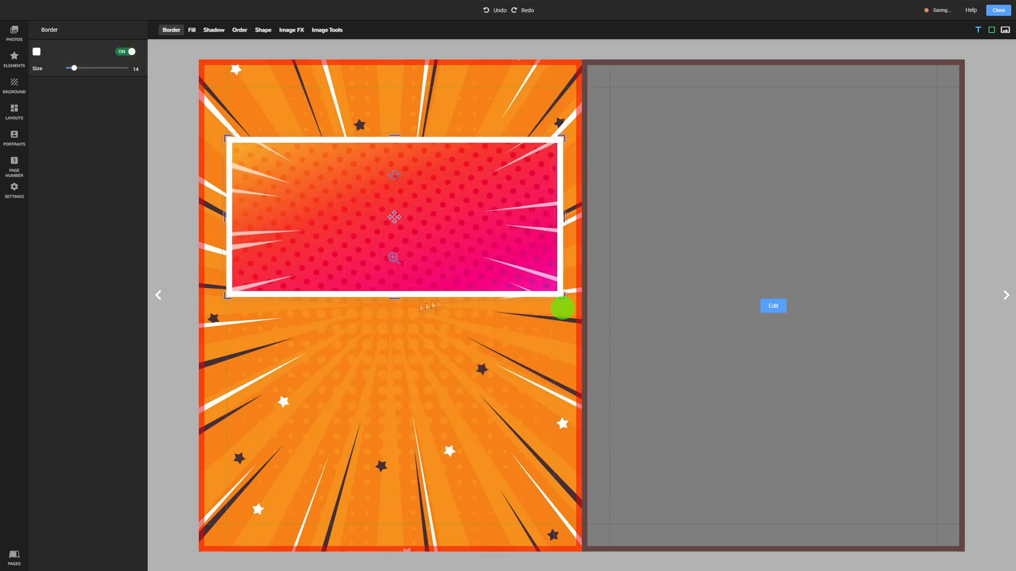
{"action": "left_click_drag", "start_coordinate": [394, 295], "coordinate": [397, 309]}
{"action": "left_click", "coordinate": [239, 31]}
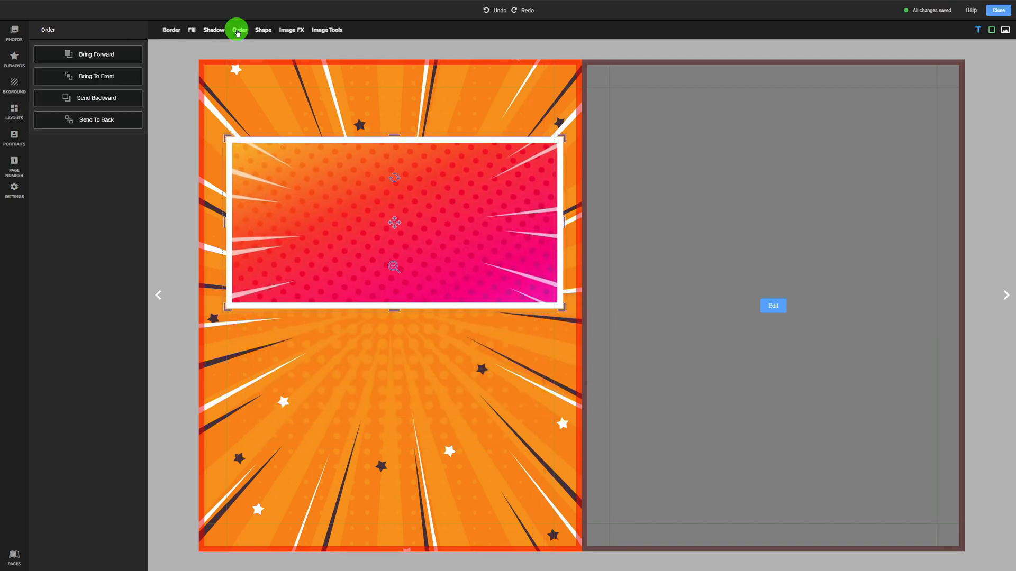
{"action": "left_click", "coordinate": [114, 119]}
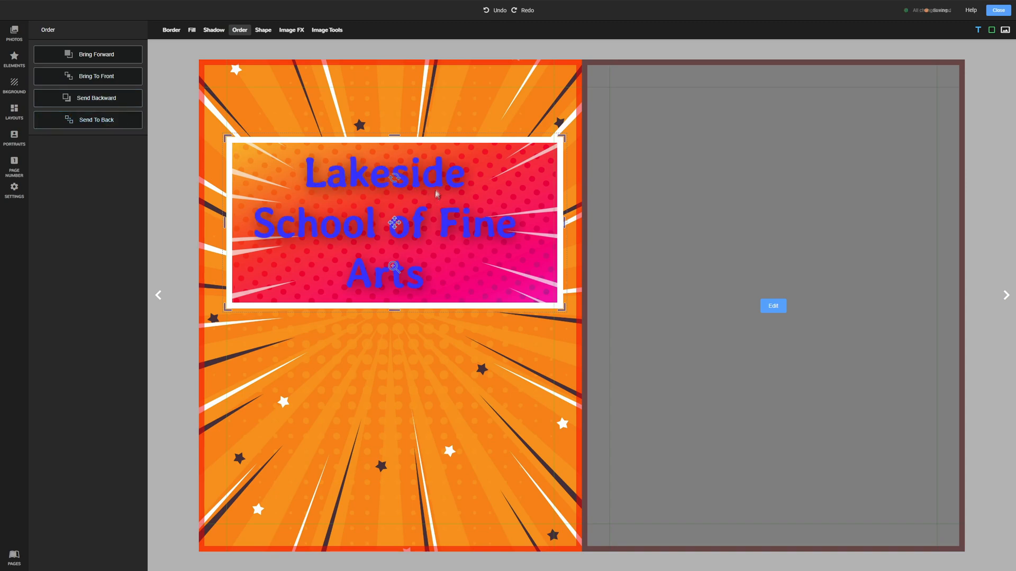
Recolor the title text white.
{"action": "double_click", "coordinate": [438, 174]}
{"action": "left_click", "coordinate": [133, 81]}
{"action": "left_click_drag", "start_coordinate": [69, 103], "coordinate": [26, 71]}
Turn the orange page background blue by setting its hue rotation to 168.
{"action": "left_click", "coordinate": [383, 417]}
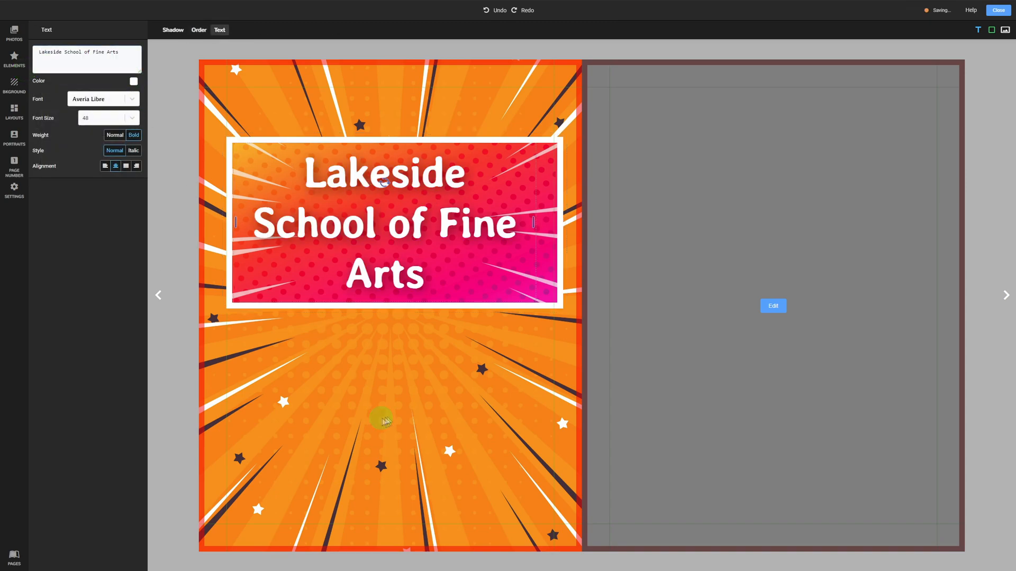
{"action": "left_click", "coordinate": [172, 30]}
{"action": "left_click_drag", "start_coordinate": [96, 122], "coordinate": [113, 119]}
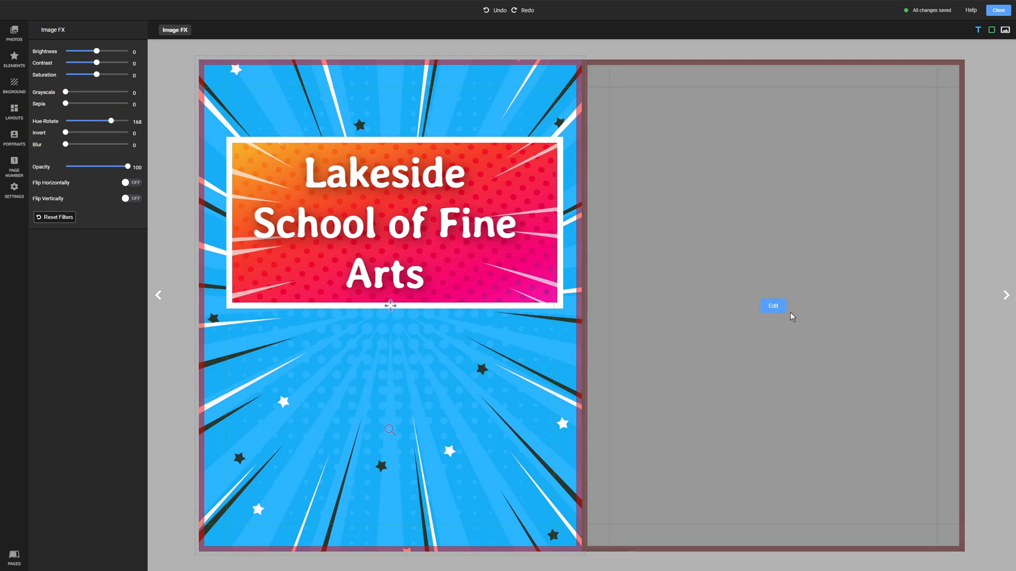
Start editing the right page and apply the *Book - Back To School layout with one large image above a title text panel.
{"action": "left_click", "coordinate": [773, 307]}
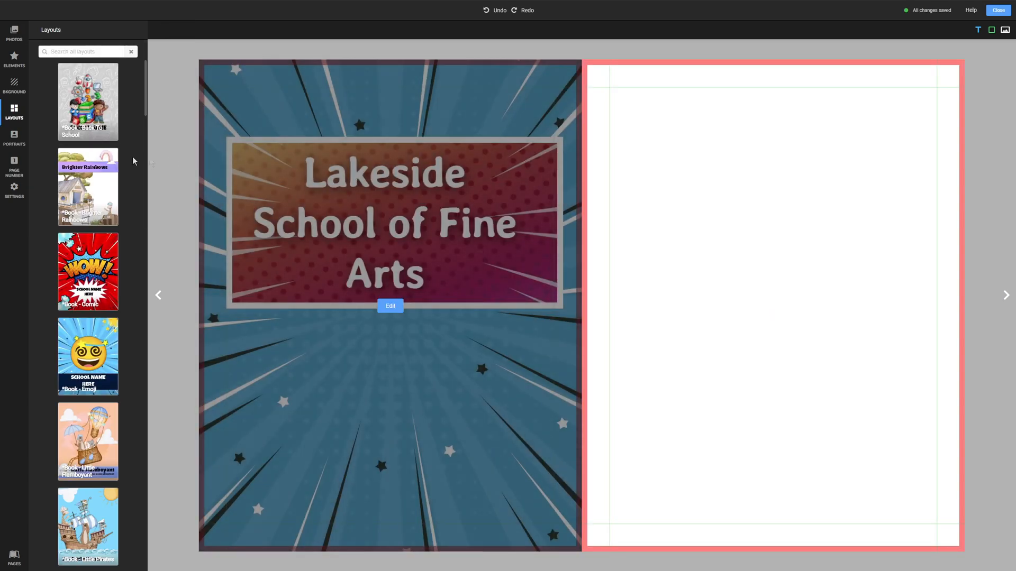
{"action": "left_click", "coordinate": [15, 113]}
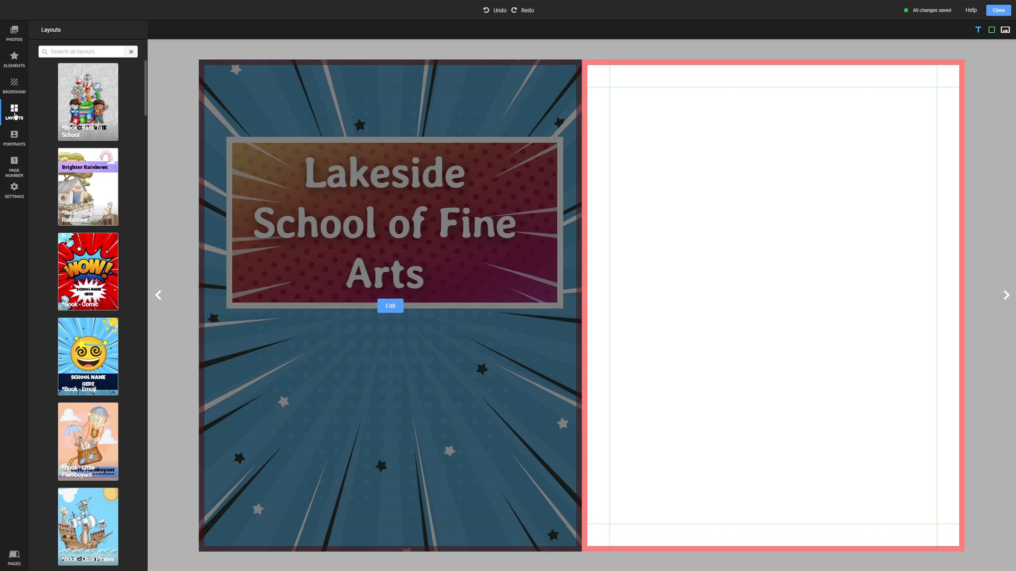
{"action": "left_click", "coordinate": [88, 117]}
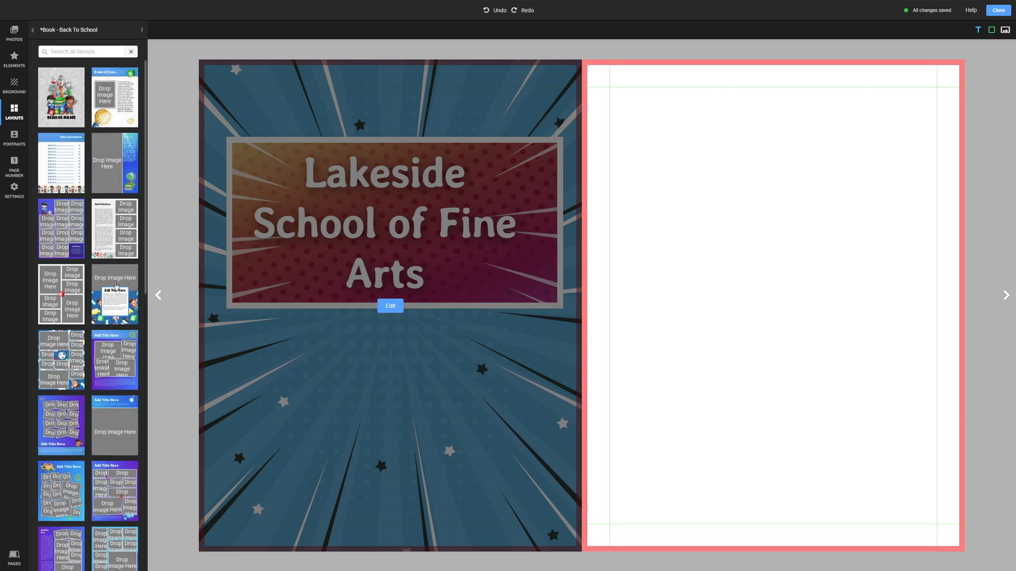
{"action": "left_click", "coordinate": [122, 308]}
Replace the right page's design with the *Book - Monster 1 layout that has a title and four photo frames.
{"action": "scroll", "coordinate": [83, 433], "scroll_direction": "down", "scroll_amount": 2}
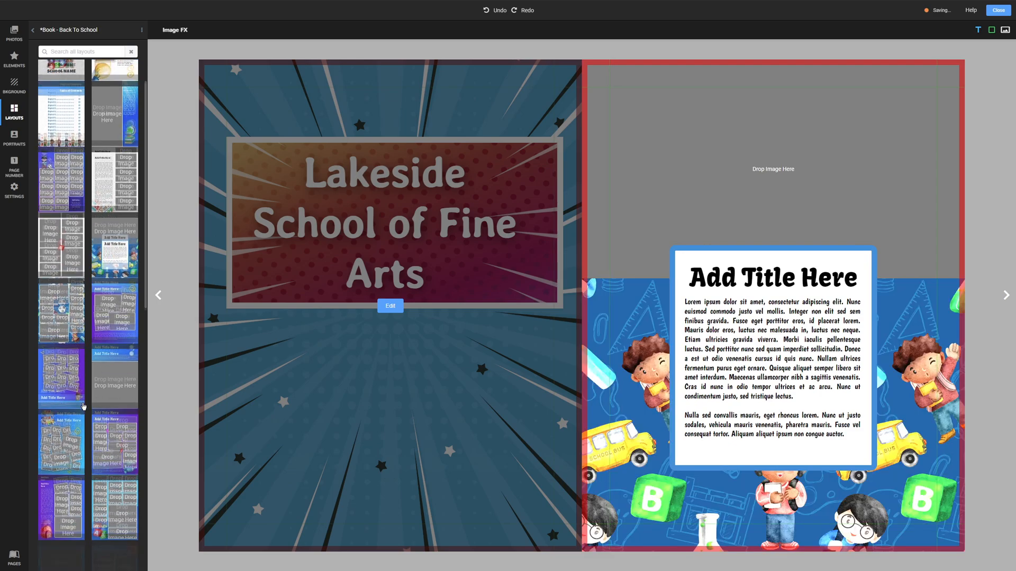
{"action": "left_click", "coordinate": [68, 479]}
{"action": "left_click", "coordinate": [35, 30]}
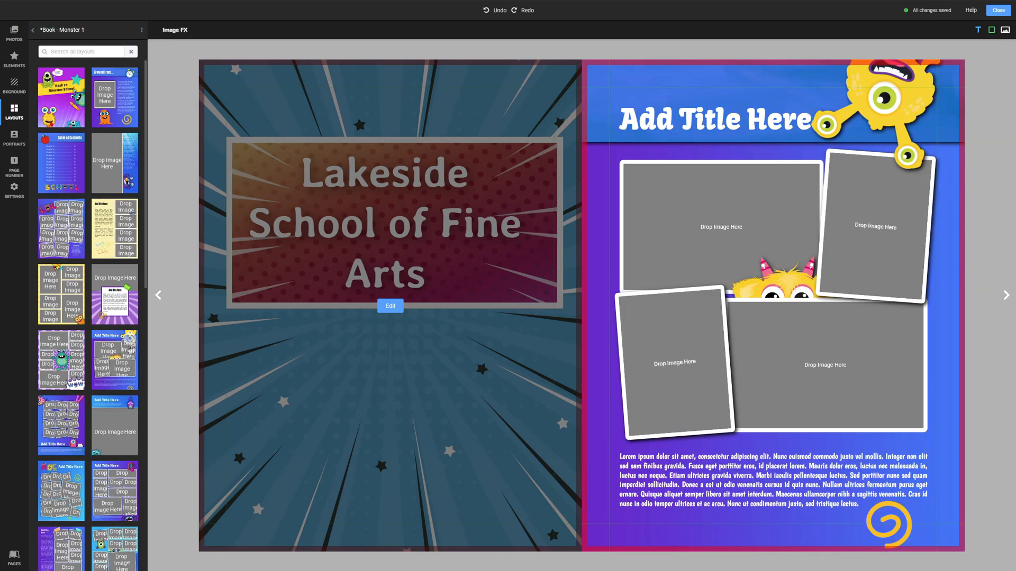
Try shape and photo collage layouts on the right page, ending with The Wheel of Time layout of circular photo frames.
{"action": "left_click", "coordinate": [35, 29]}
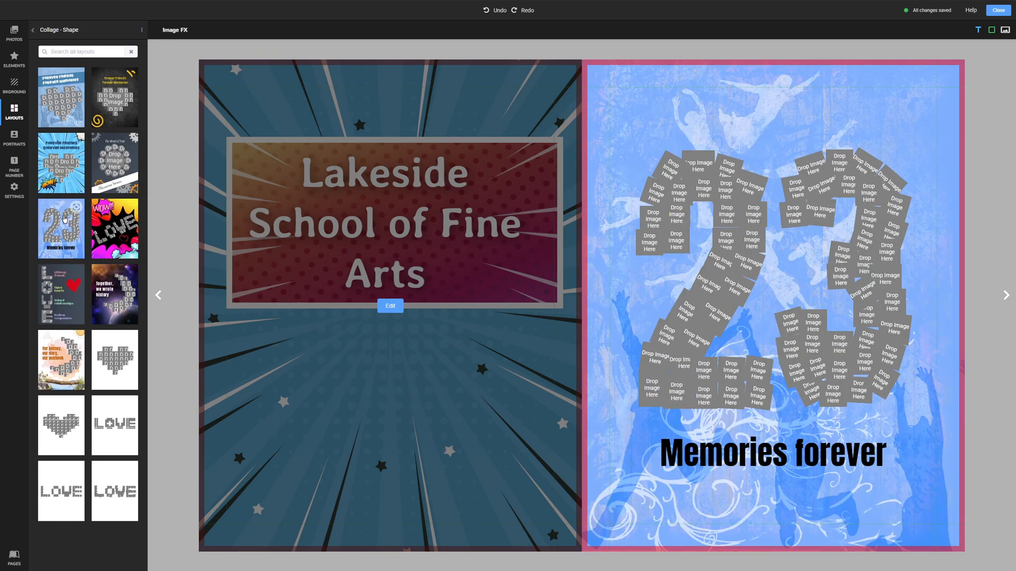
{"action": "left_click", "coordinate": [114, 228]}
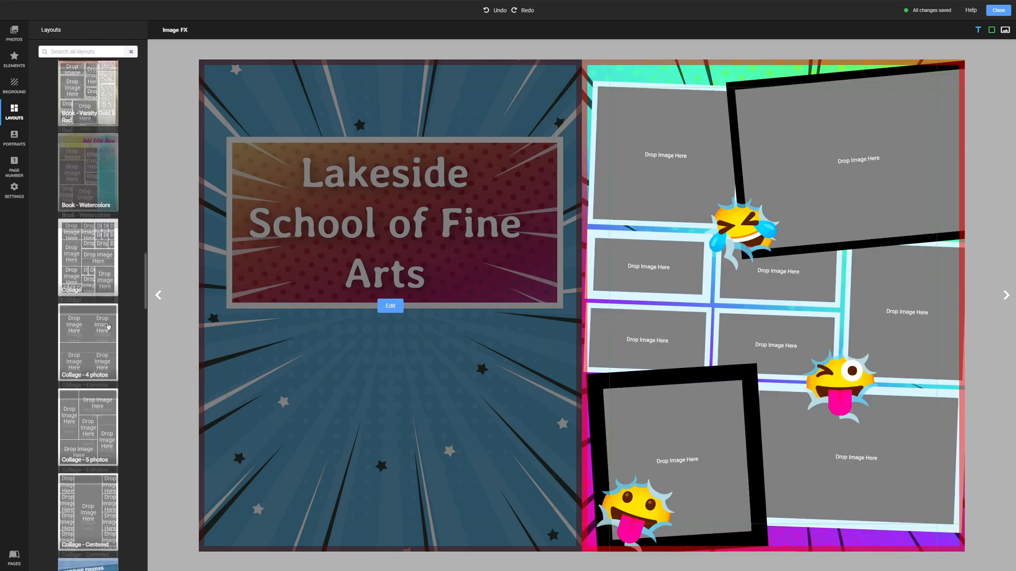
{"action": "left_click", "coordinate": [70, 383]}
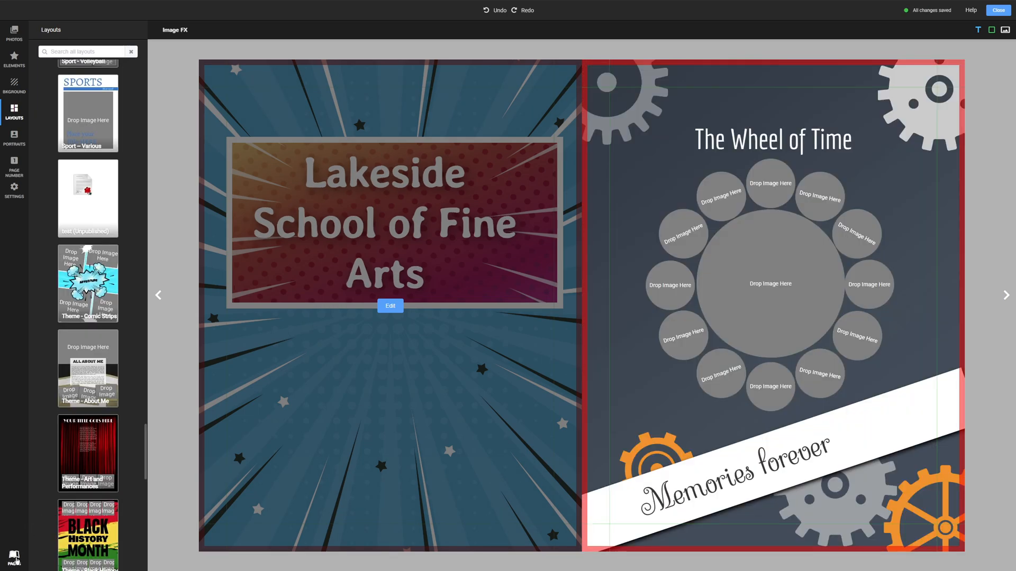
Look through the Portraits section's finished pages 9 to 13, switching to the right page of each spread.
{"action": "left_click", "coordinate": [15, 558]}
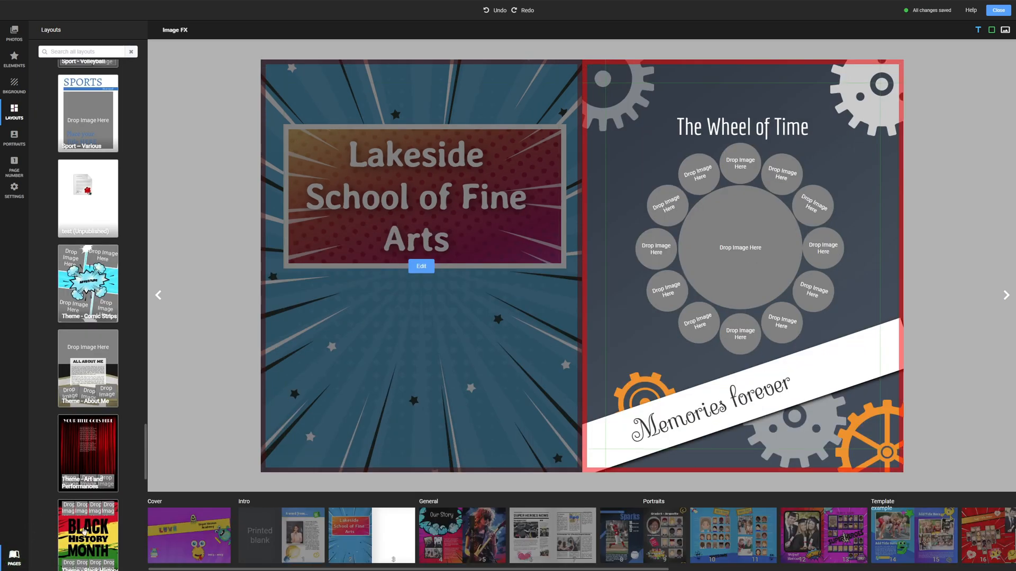
{"action": "left_click", "coordinate": [657, 545]}
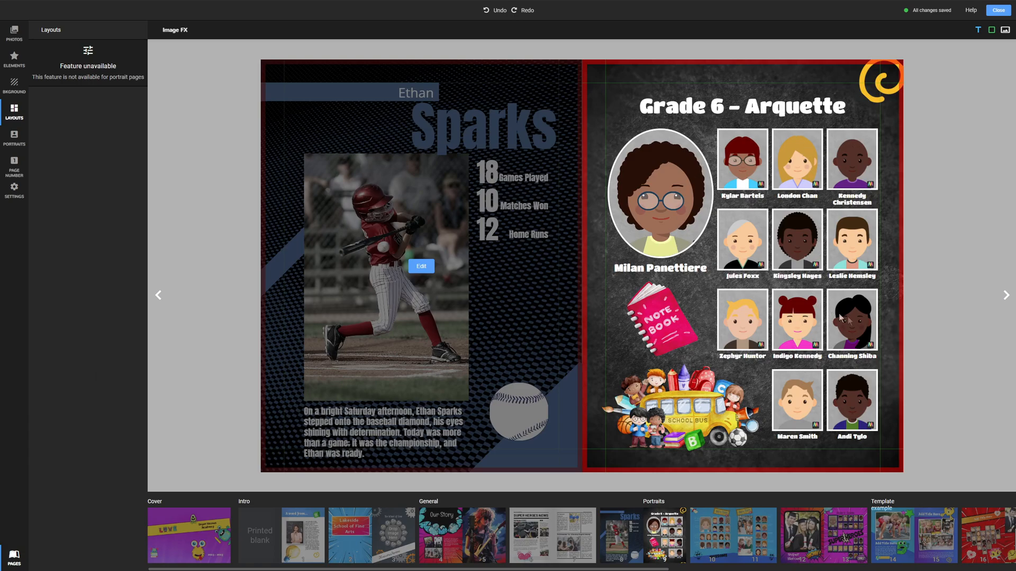
{"action": "left_click", "coordinate": [1005, 294]}
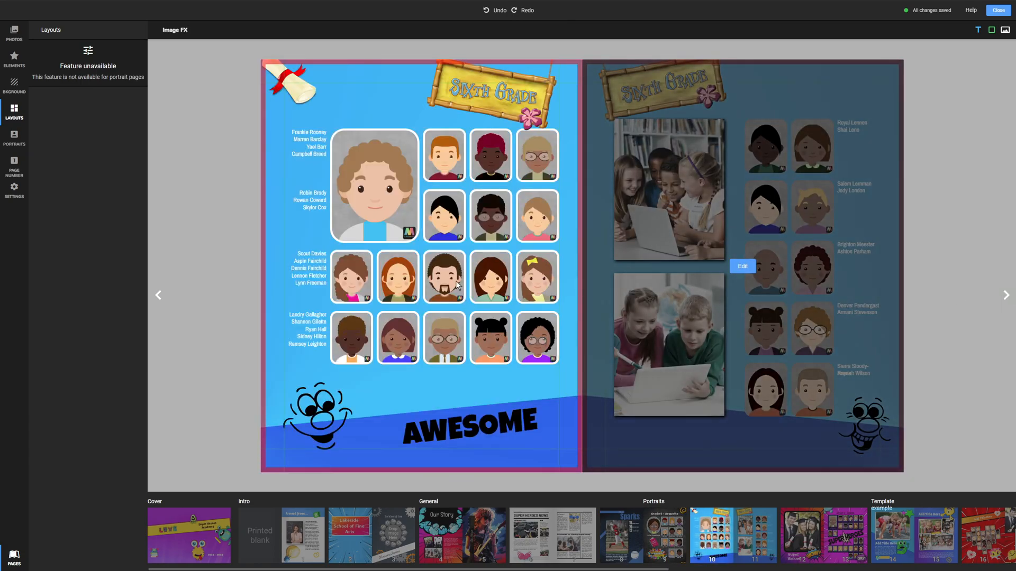
{"action": "left_click", "coordinate": [741, 267]}
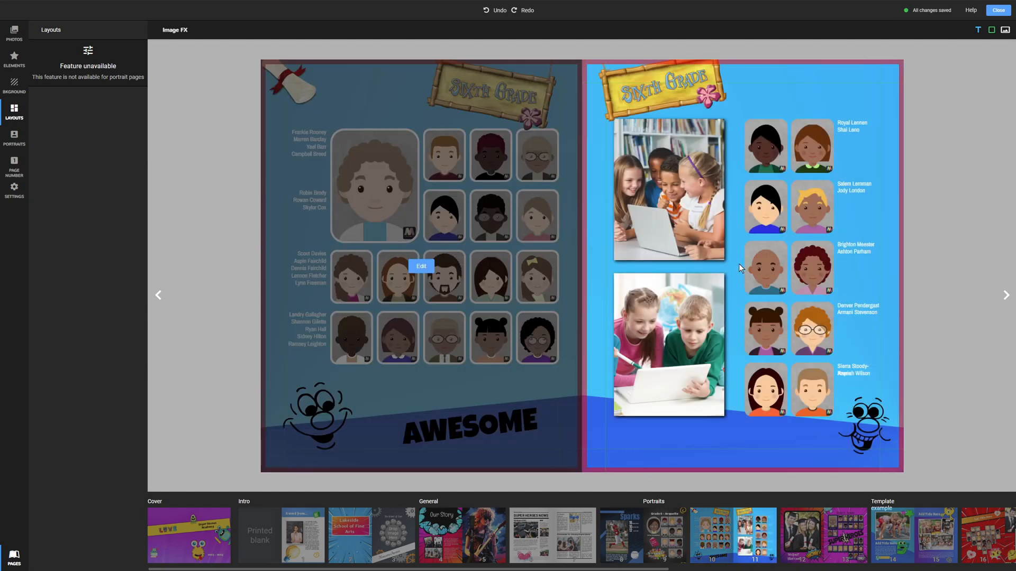
{"action": "left_click", "coordinate": [1006, 295]}
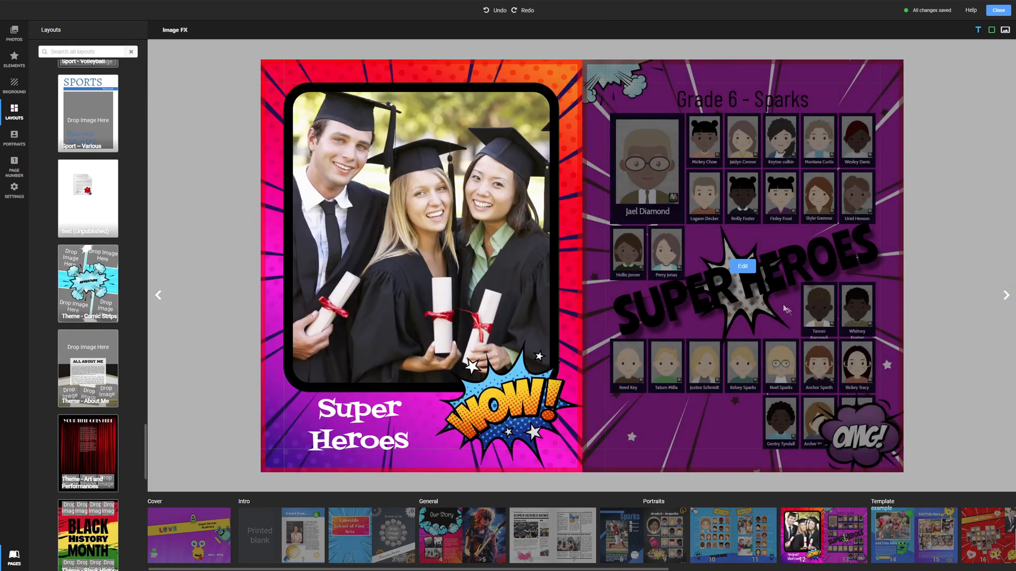
{"action": "left_click", "coordinate": [743, 265]}
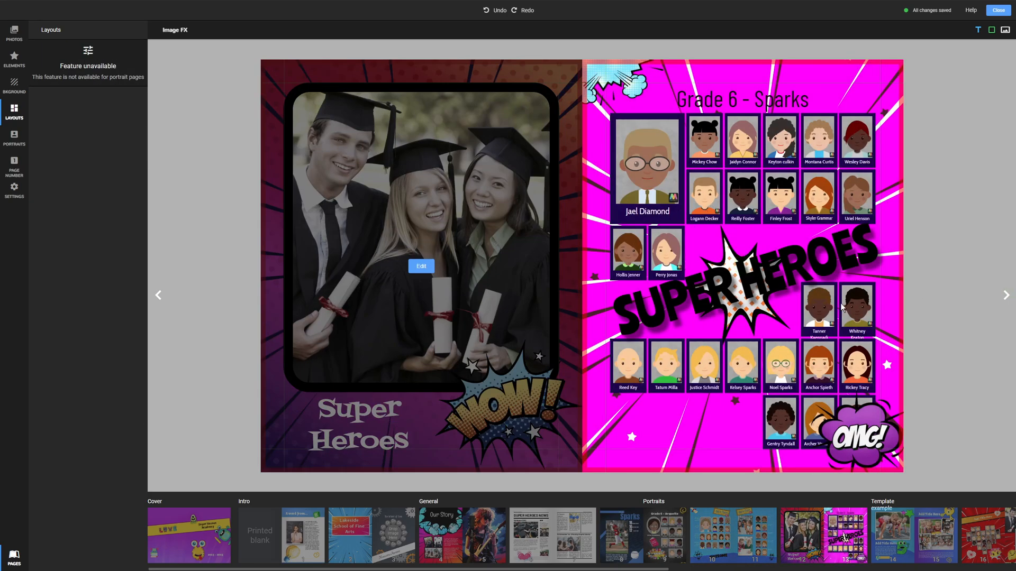
Return to the book overview, check out the book, and add a section named Panels after the Other section.
{"action": "left_click", "coordinate": [999, 11]}
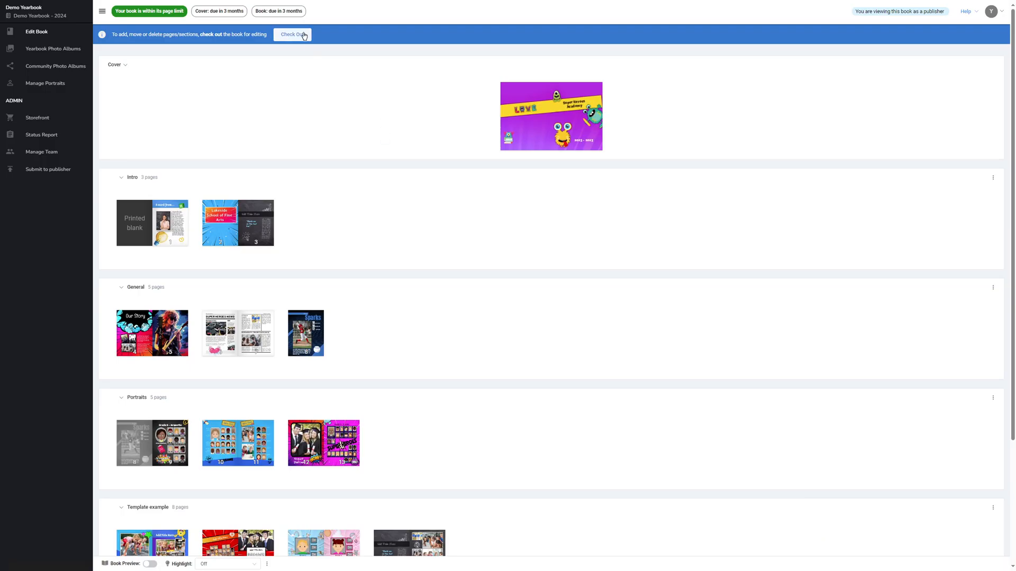
{"action": "scroll", "coordinate": [409, 329], "scroll_direction": "down", "scroll_amount": 4}
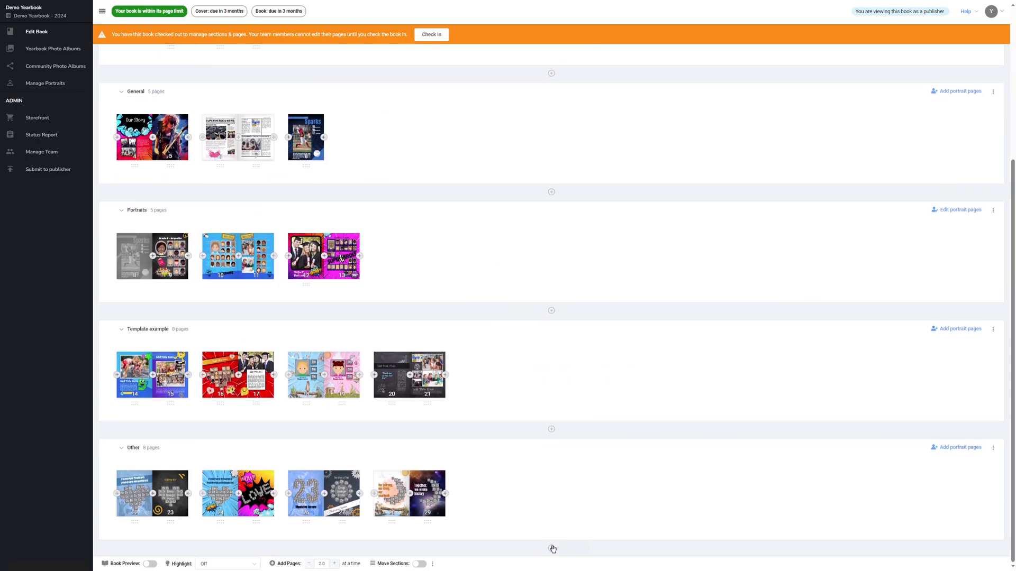
{"action": "left_click", "coordinate": [552, 548]}
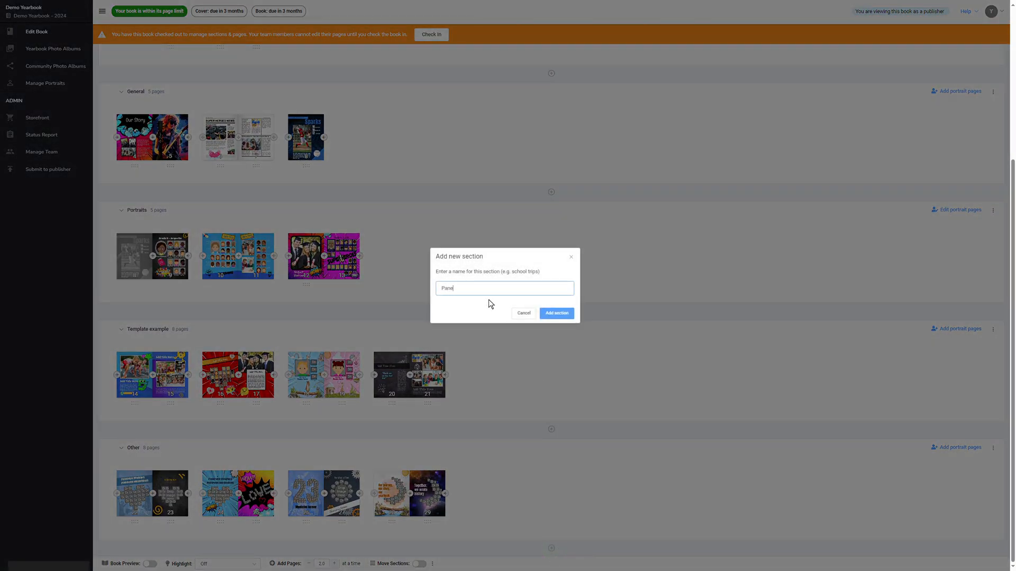
{"action": "left_click", "coordinate": [571, 318]}
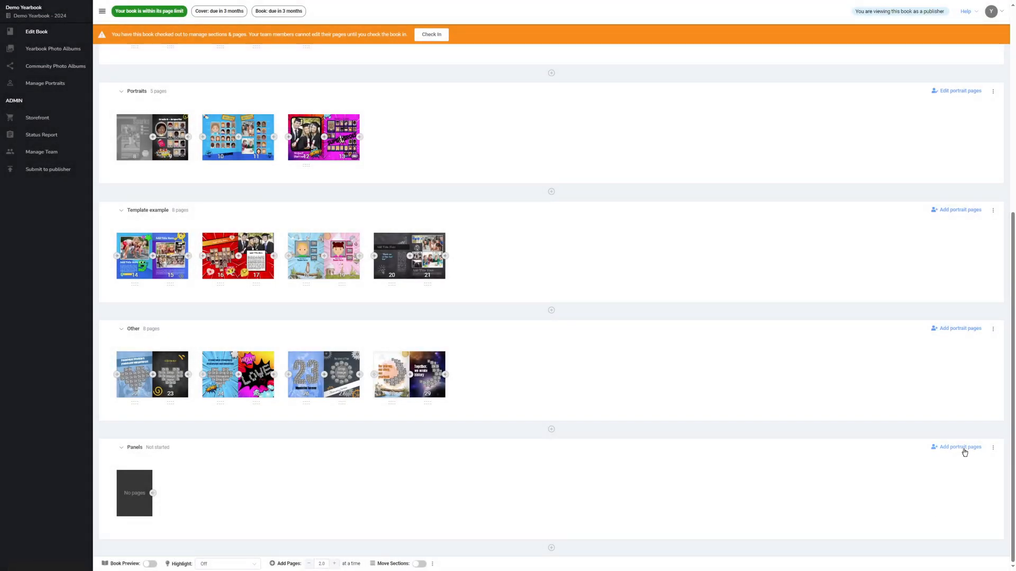
Start adding portrait pages to the Panels section and include the Grade 6, Grade 7 and Grade 8 groups.
{"action": "left_click", "coordinate": [964, 449]}
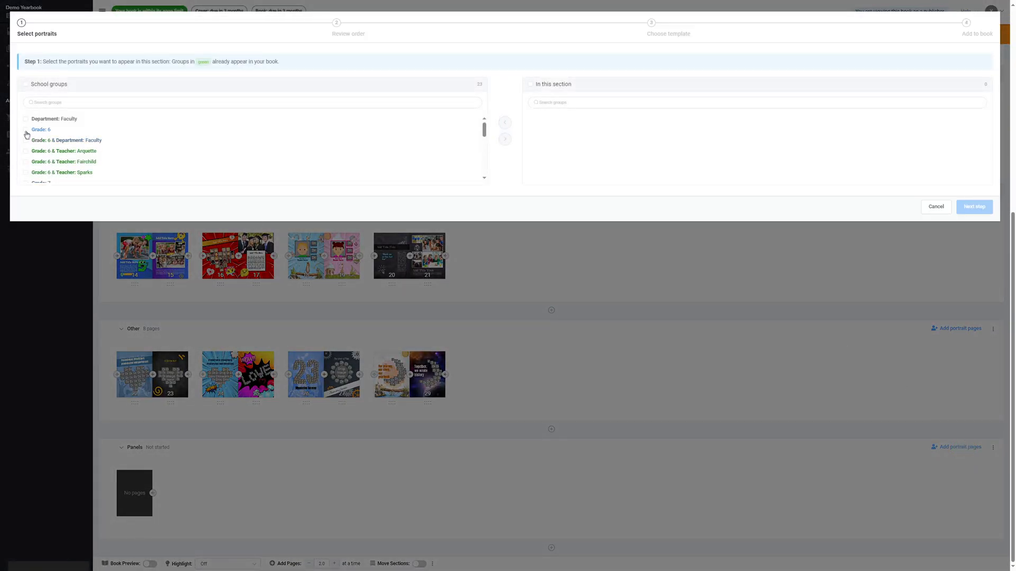
{"action": "left_click", "coordinate": [26, 131]}
{"action": "scroll", "coordinate": [27, 140], "scroll_direction": "down", "scroll_amount": 2}
{"action": "left_click", "coordinate": [26, 151]}
{"action": "scroll", "coordinate": [68, 165], "scroll_direction": "down", "scroll_amount": 1}
{"action": "left_click", "coordinate": [26, 174]}
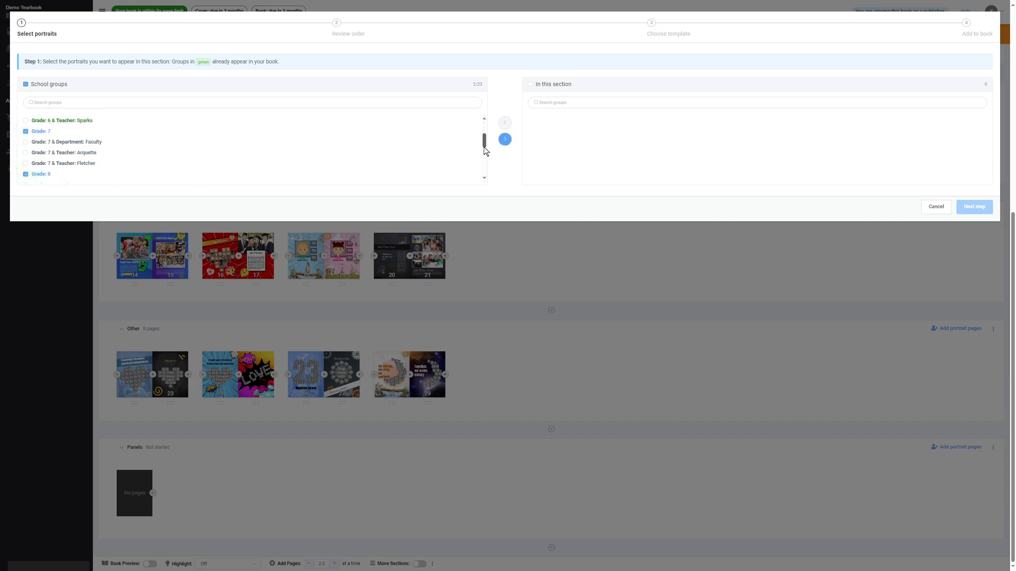
{"action": "left_click", "coordinate": [505, 139]}
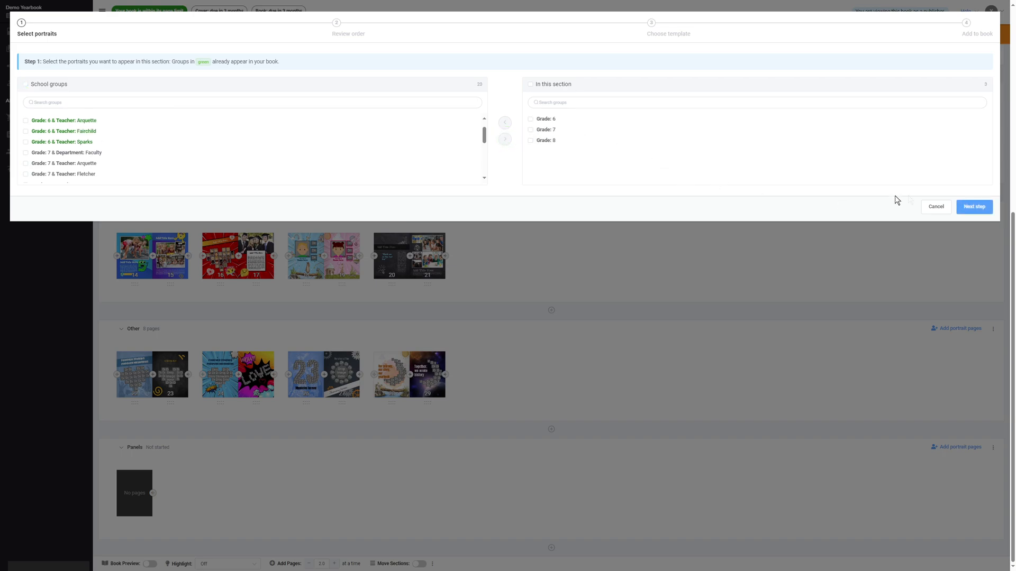
Keep the grade order 6, 7, 8 and the portrait template with names underneath, and add the portraits to the book.
{"action": "left_click", "coordinate": [975, 208]}
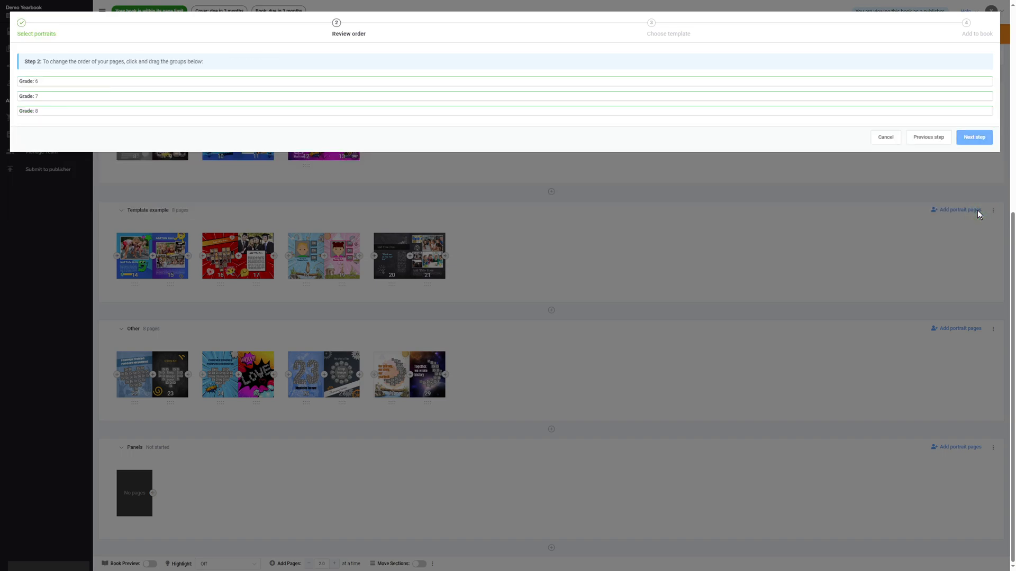
{"action": "mouse_move", "coordinate": [23, 113]}
{"action": "left_mouse_down"}
{"action": "mouse_move", "coordinate": [25, 86]}
{"action": "mouse_move", "coordinate": [25, 108]}
{"action": "left_mouse_up"}
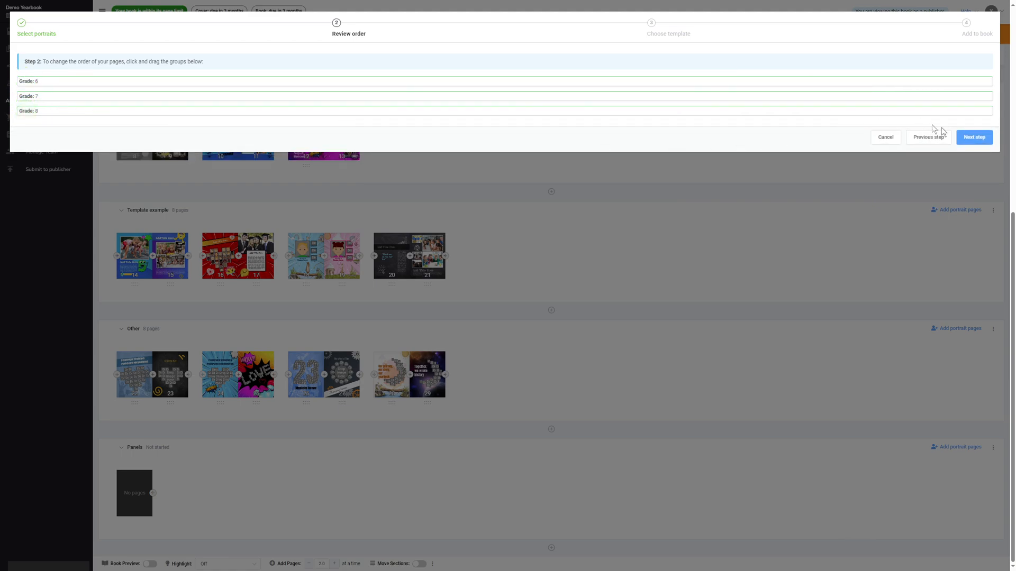
{"action": "left_click", "coordinate": [971, 139]}
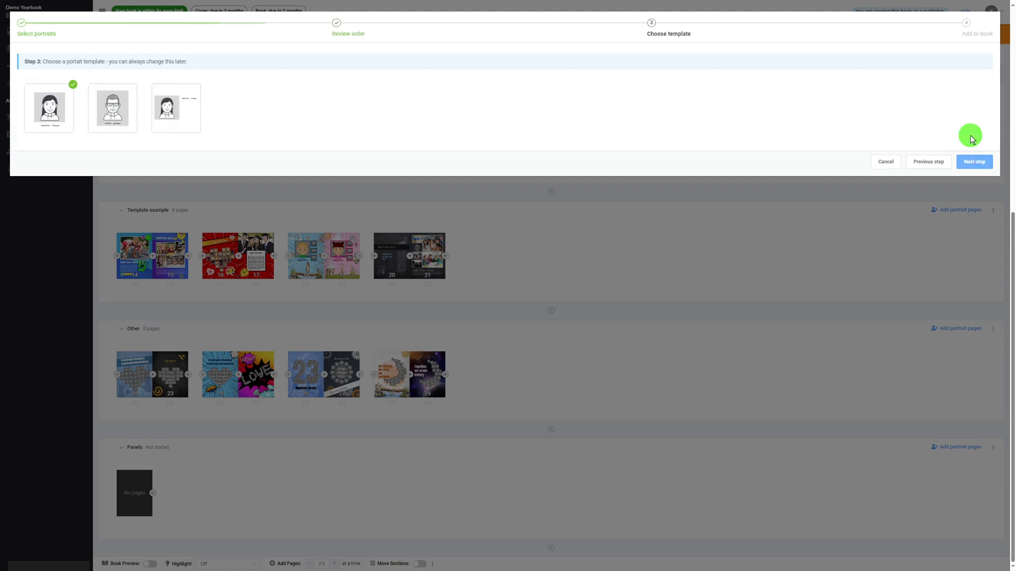
{"action": "left_click", "coordinate": [48, 141]}
{"action": "left_click", "coordinate": [108, 139]}
{"action": "left_click", "coordinate": [174, 138]}
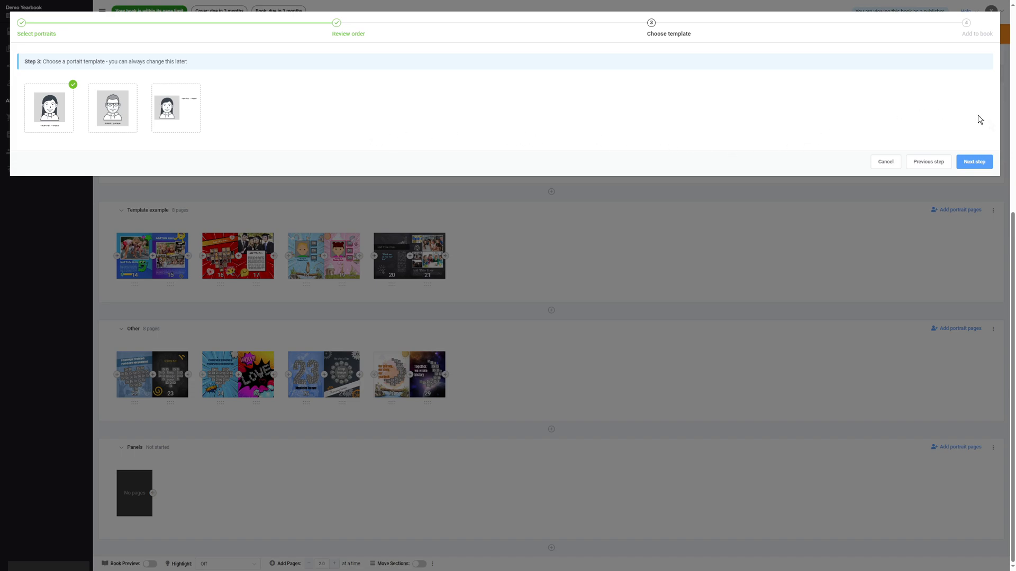
{"action": "left_click", "coordinate": [972, 162]}
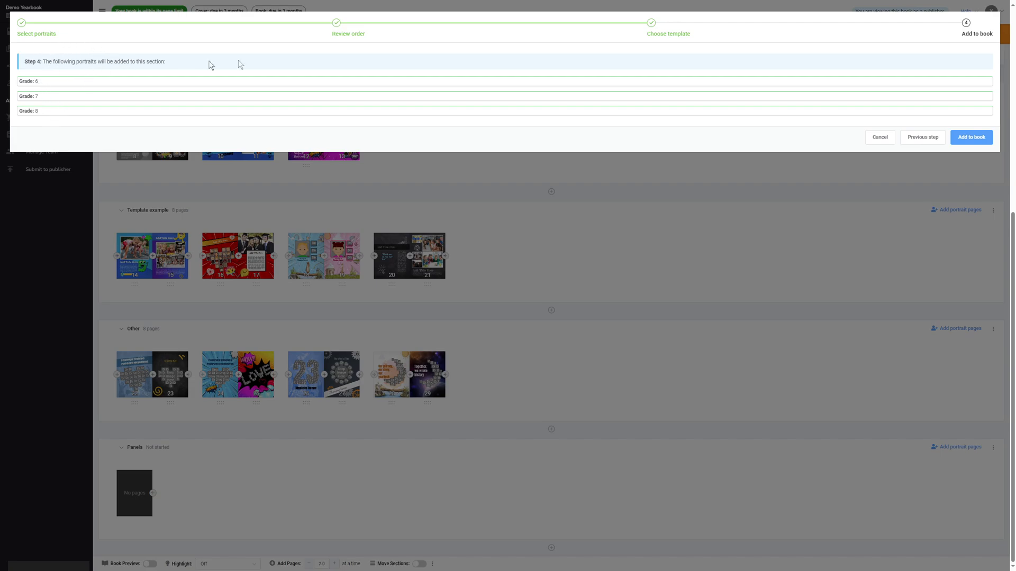
{"action": "left_click", "coordinate": [977, 139]}
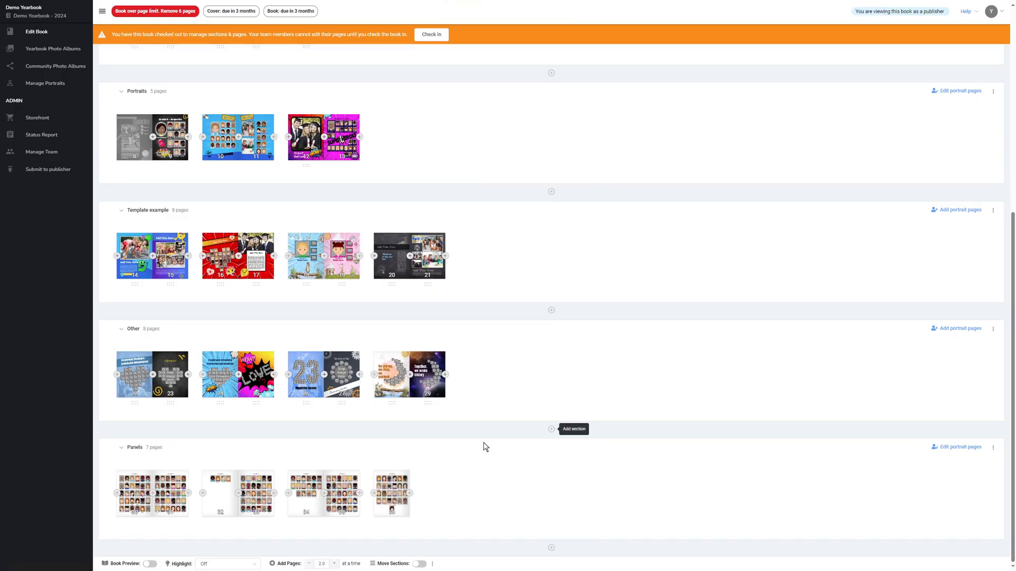
Open the first Grade 6 page of the Panels section for editing and check out the book to unlock its portrait settings.
{"action": "left_click", "coordinate": [133, 496]}
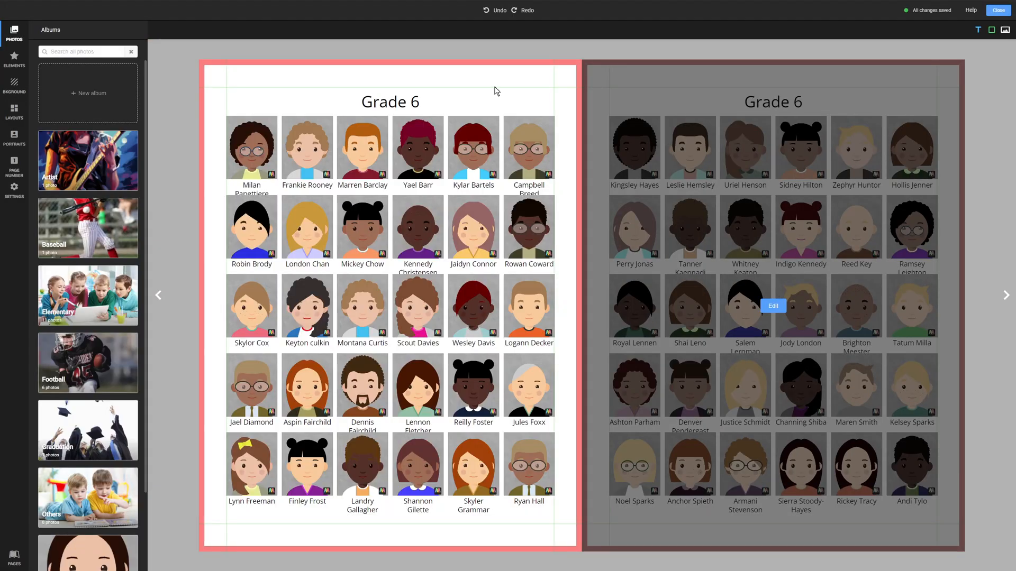
{"action": "left_click", "coordinate": [14, 140]}
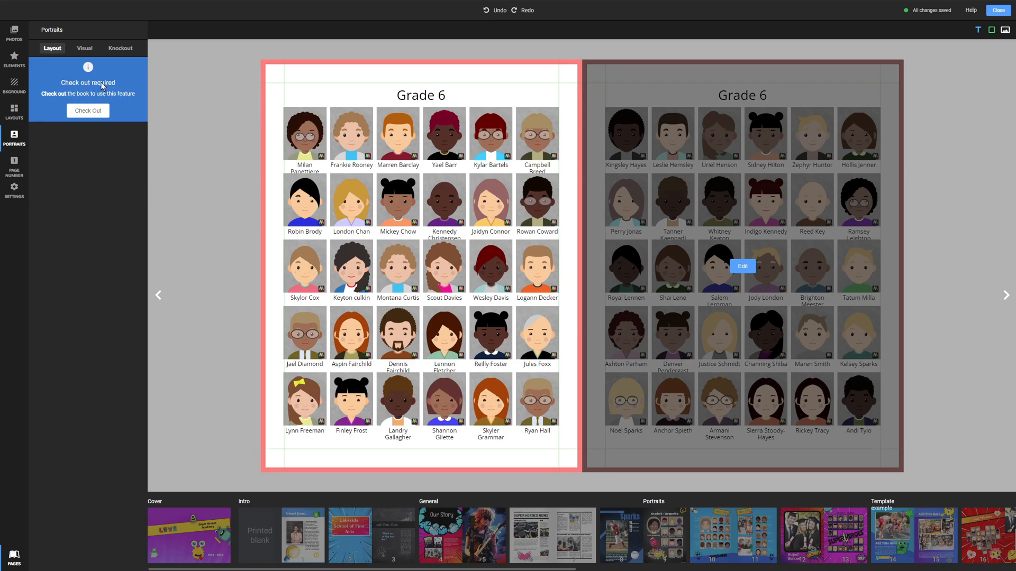
{"action": "left_click", "coordinate": [89, 111]}
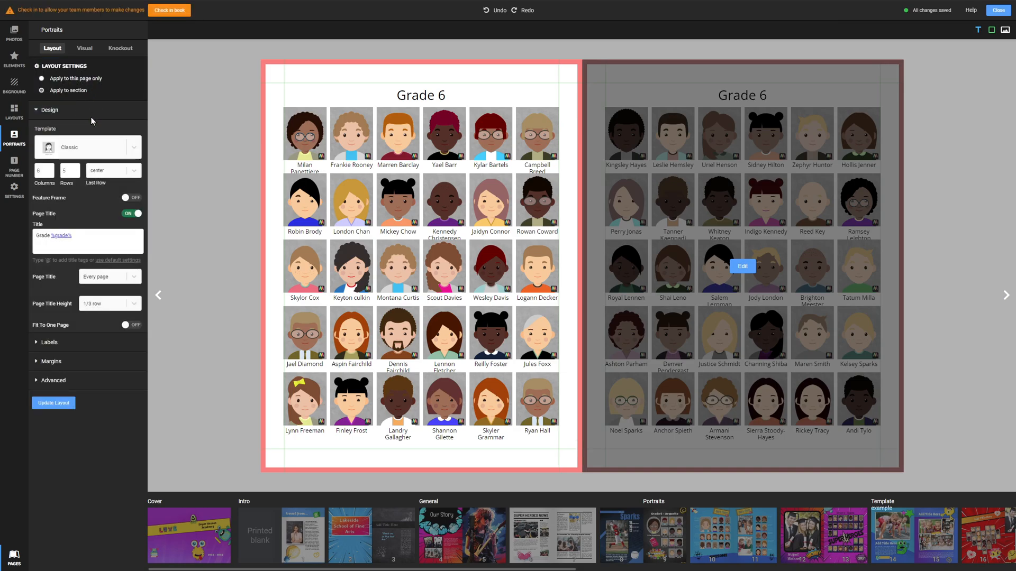
Examine the Panels page thumbnails, the Visual and Knockout portrait settings, and the choices for applying layout settings to the page or section.
{"action": "left_click_drag", "start_coordinate": [362, 569], "coordinate": [923, 567]}
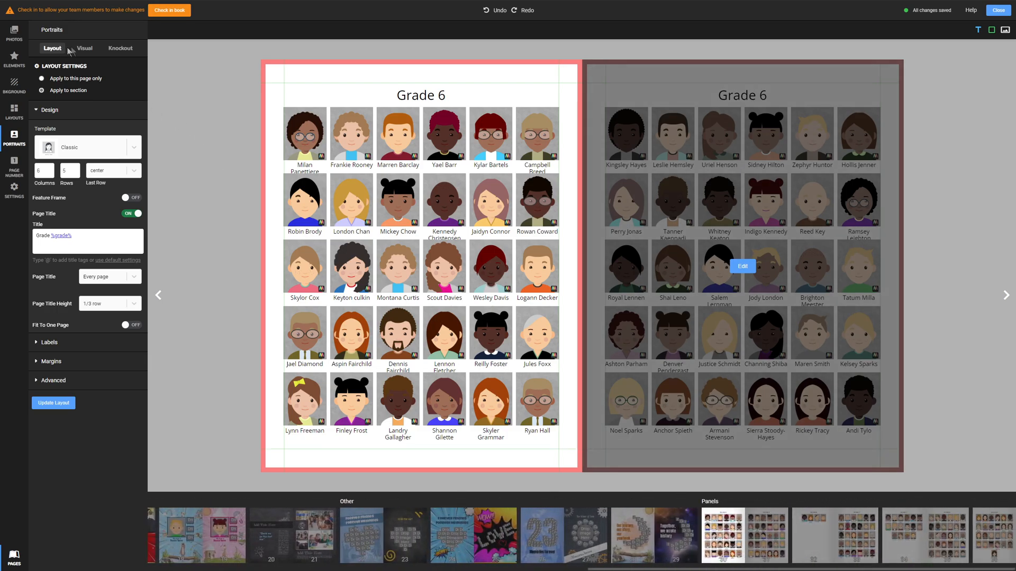
{"action": "left_click", "coordinate": [84, 48]}
{"action": "left_click", "coordinate": [119, 48]}
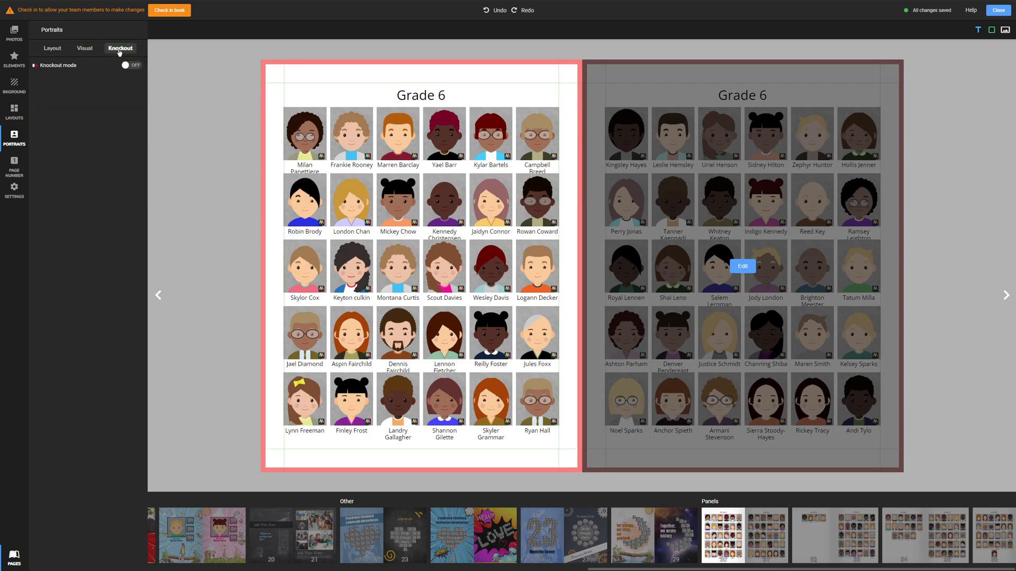
{"action": "left_click", "coordinate": [53, 48]}
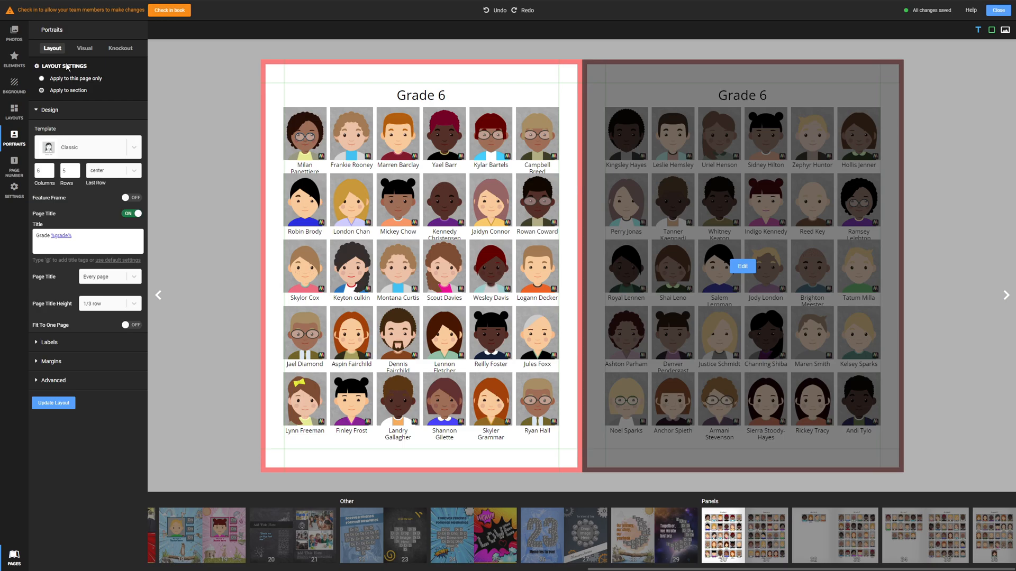
{"action": "left_click", "coordinate": [60, 66]}
{"action": "left_click", "coordinate": [81, 79]}
{"action": "left_click", "coordinate": [79, 91]}
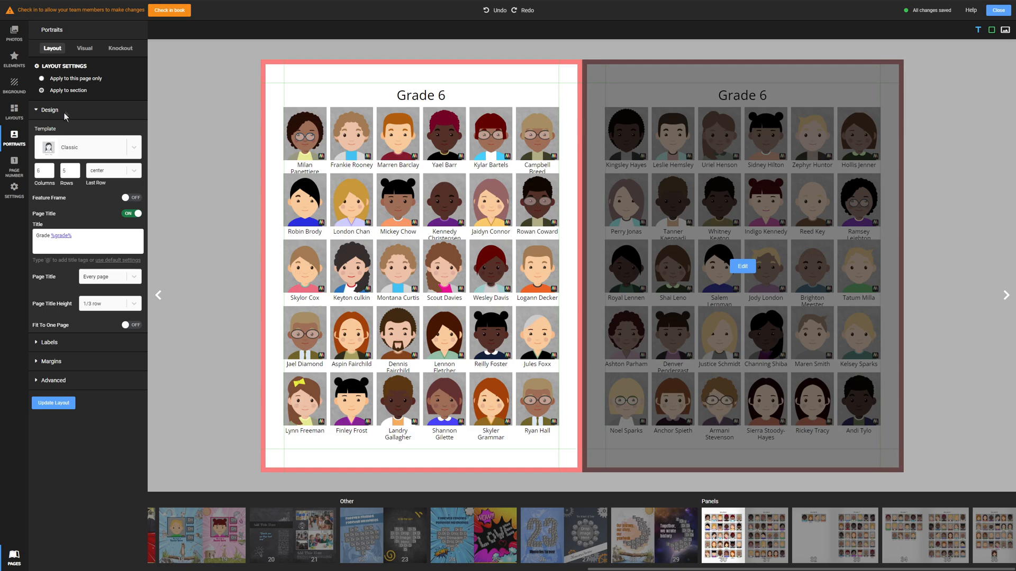
Change the section's portrait template to Side Label and update the layout.
{"action": "left_click", "coordinate": [131, 152]}
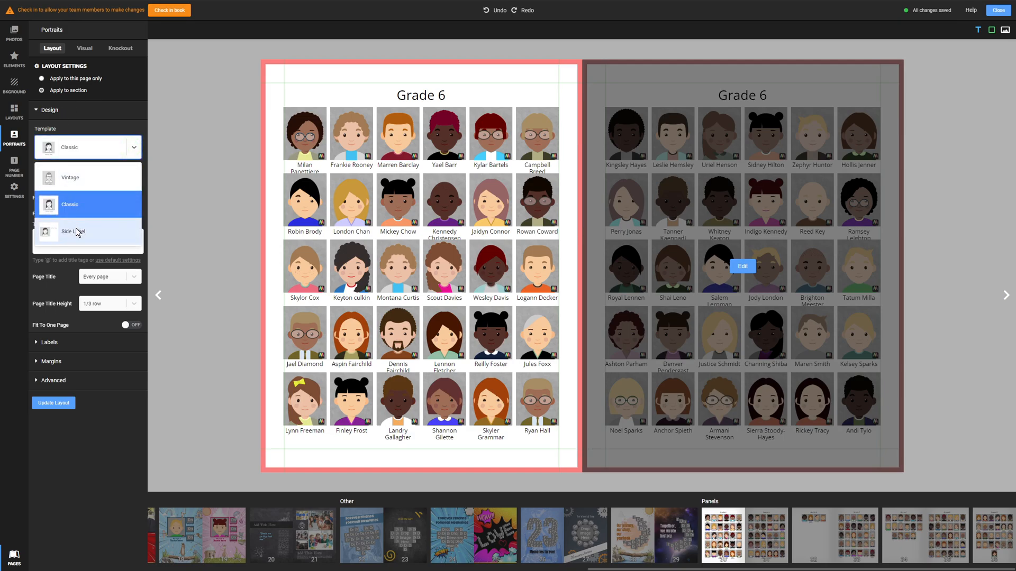
{"action": "left_click", "coordinate": [75, 230]}
{"action": "left_click", "coordinate": [60, 405]}
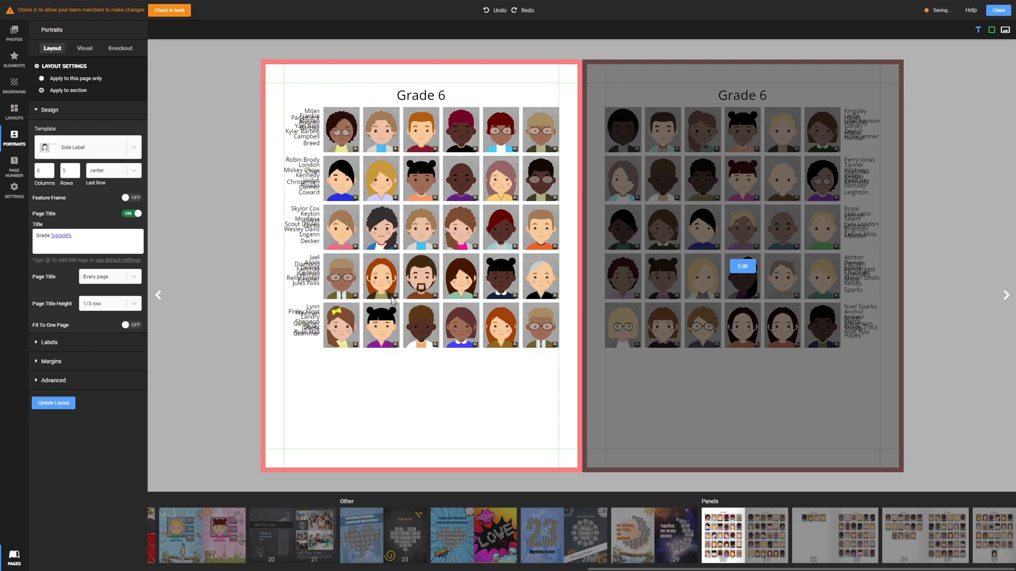
Set the side name labels across the whole portrait section to the Economica font at size 6.
{"action": "left_click", "coordinate": [93, 49]}
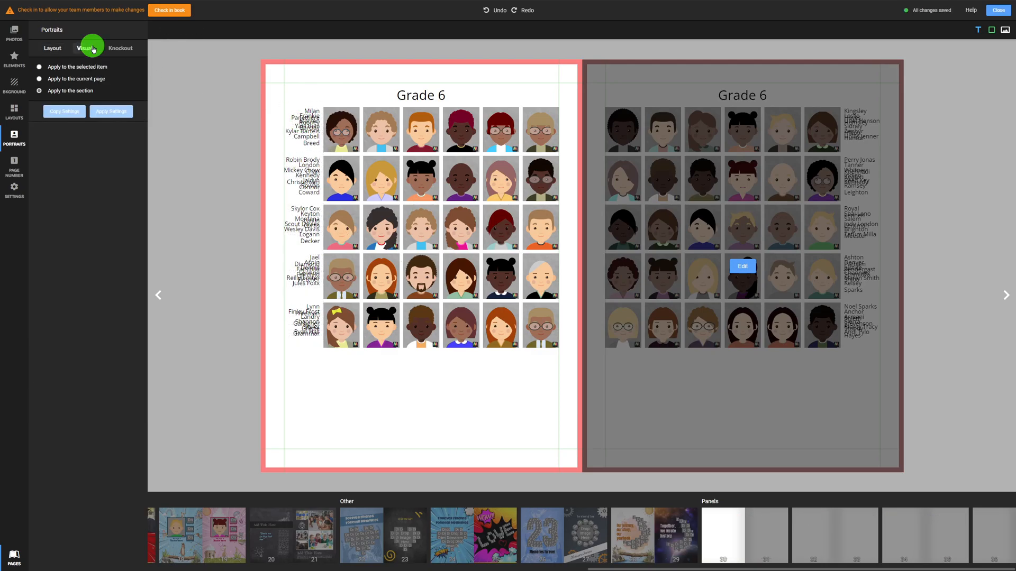
{"action": "left_click", "coordinate": [51, 91]}
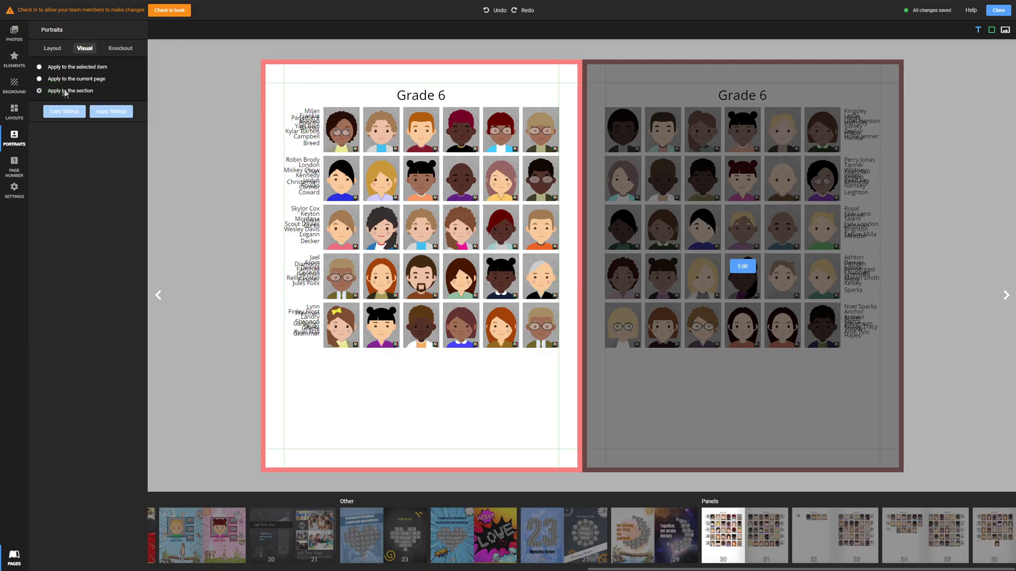
{"action": "left_click", "coordinate": [62, 95]}
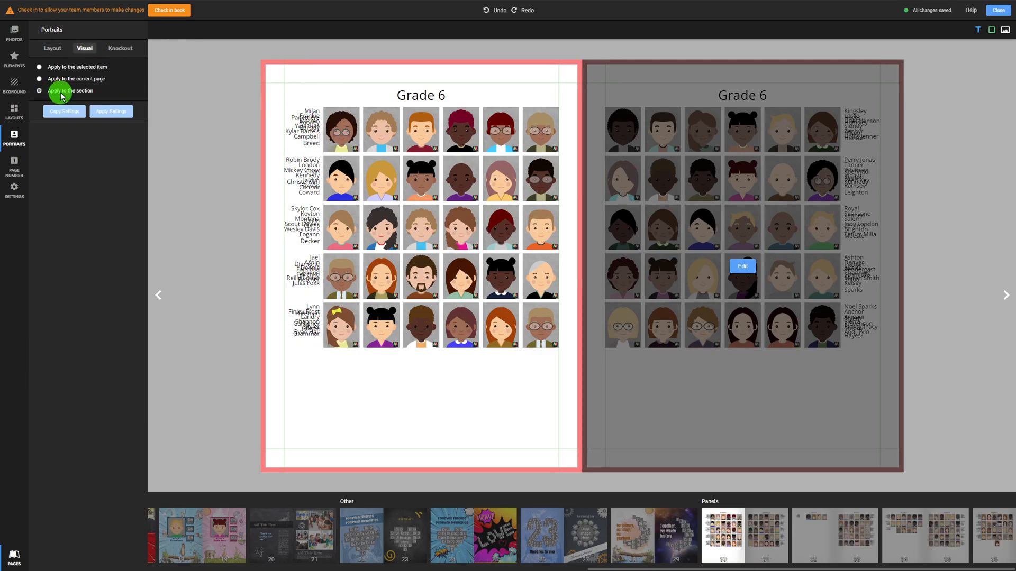
{"action": "left_click", "coordinate": [289, 145]}
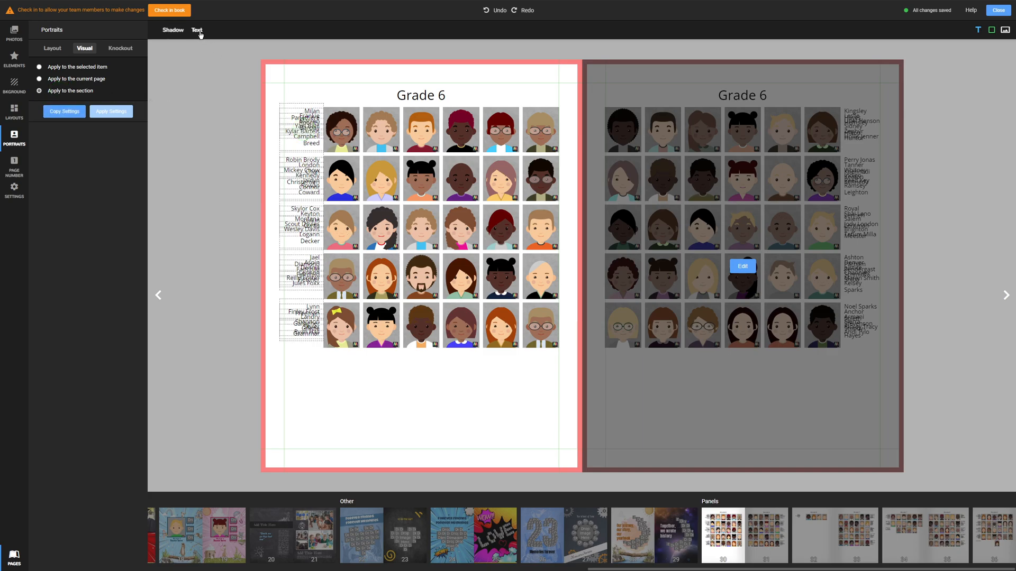
{"action": "left_click", "coordinate": [197, 30]}
{"action": "left_click", "coordinate": [104, 67]}
{"action": "type", "text": "edonomica"}
{"action": "left_click", "coordinate": [87, 85]}
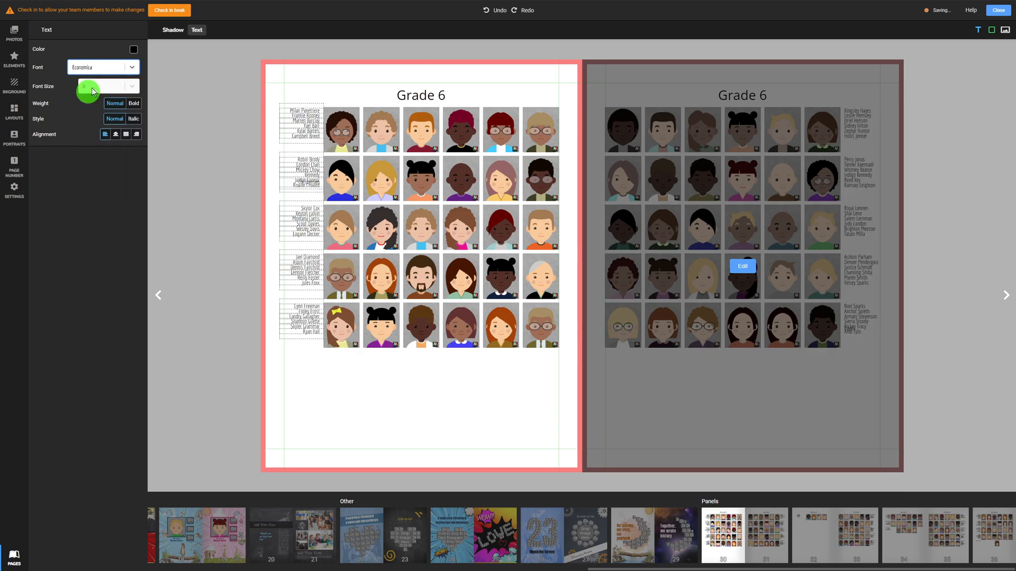
{"action": "left_click", "coordinate": [107, 89]}
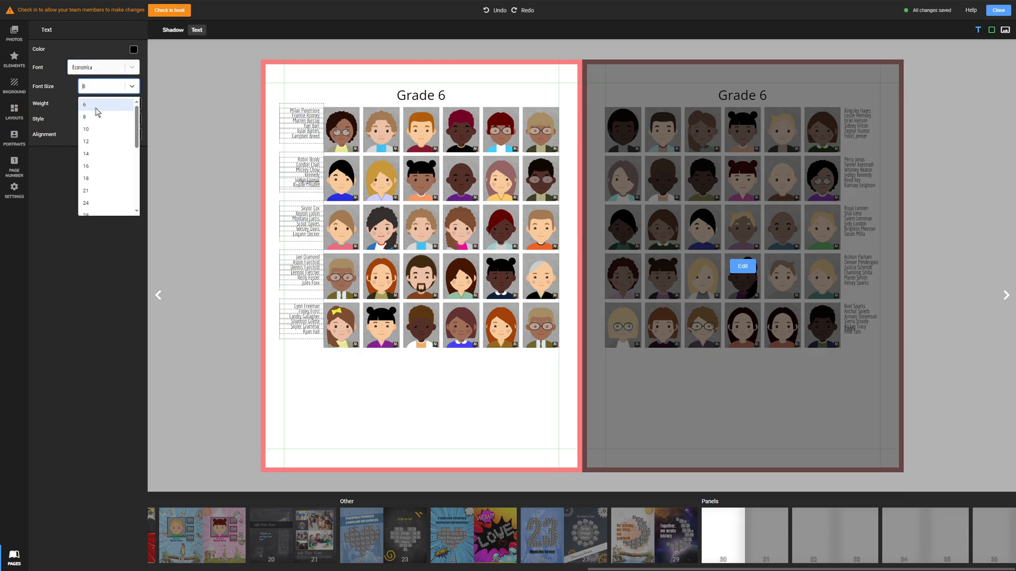
{"action": "left_click", "coordinate": [93, 106]}
{"action": "left_click", "coordinate": [210, 212]}
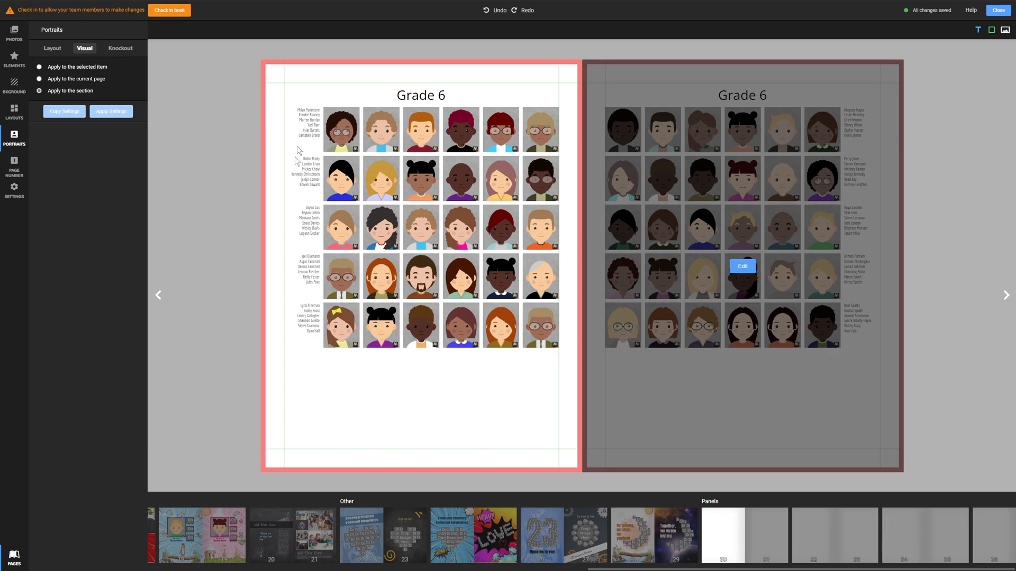
Change the section's portrait template to Vintage with 9 columns and 8 rows, and update the layout.
{"action": "left_click", "coordinate": [52, 49]}
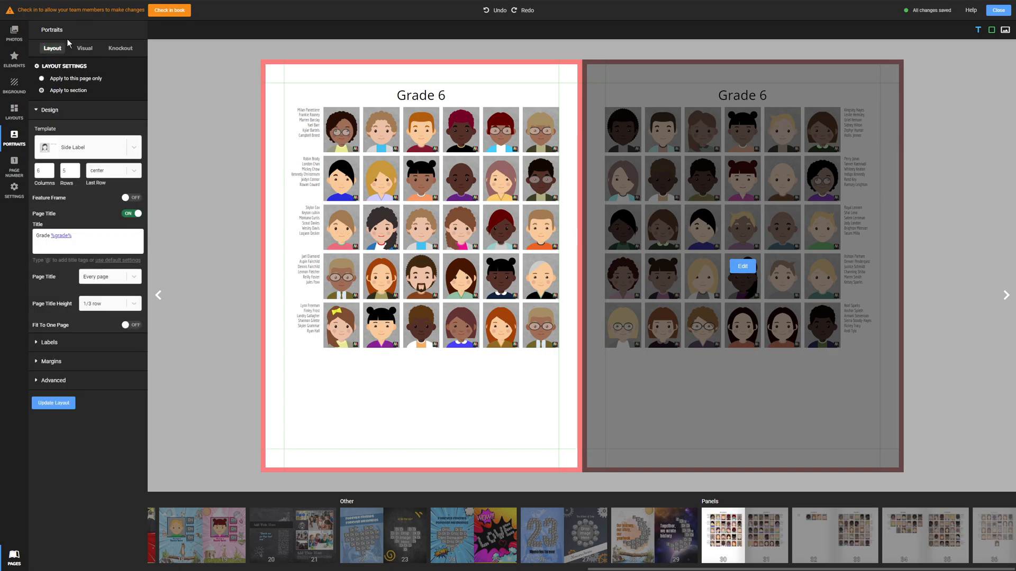
{"action": "left_click", "coordinate": [119, 145]}
{"action": "left_click", "coordinate": [85, 170]}
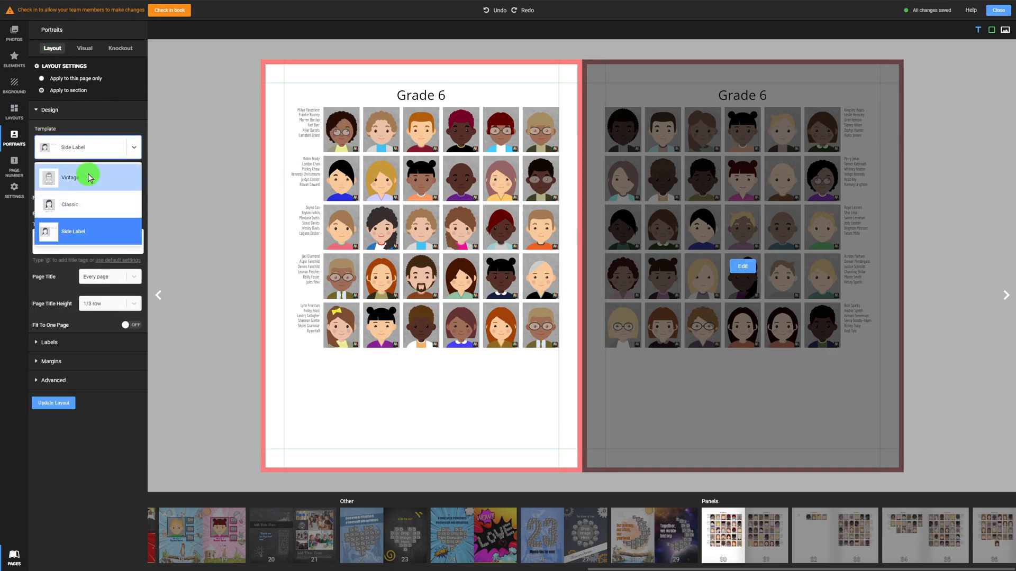
{"action": "double_click", "coordinate": [38, 171]}
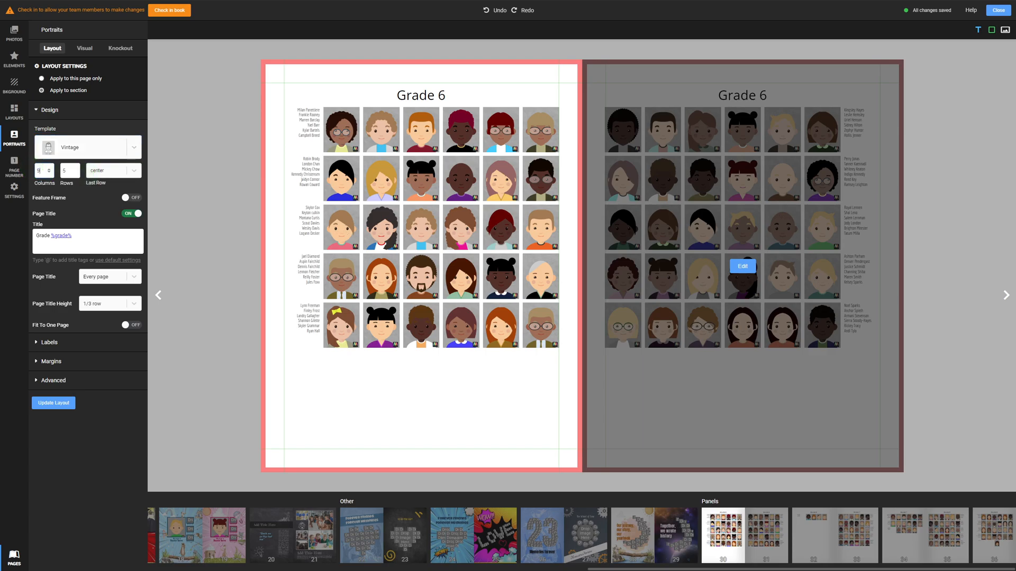
{"action": "double_click", "coordinate": [67, 170]}
{"action": "type", "text": "8"}
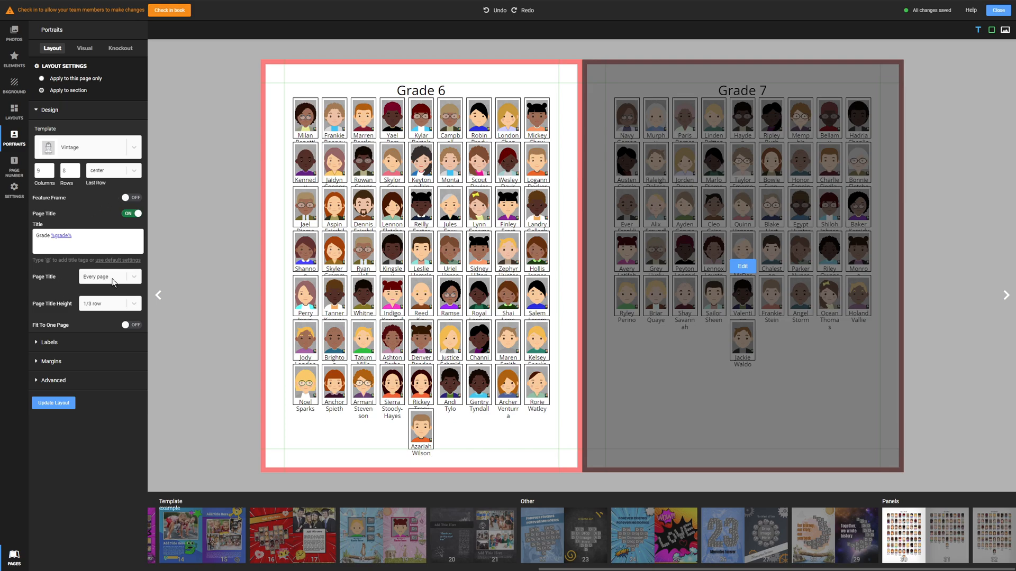
Set the page title height to 1/2 row, feature the Teacher role in larger frames, and update the layout.
{"action": "left_click", "coordinate": [115, 304]}
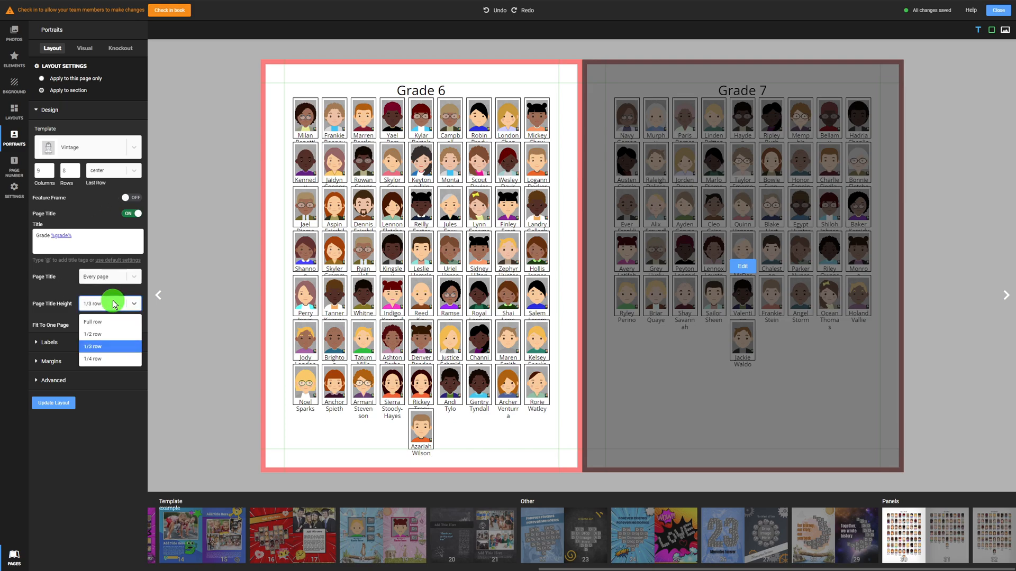
{"action": "left_click", "coordinate": [111, 335]}
{"action": "left_click", "coordinate": [133, 197]}
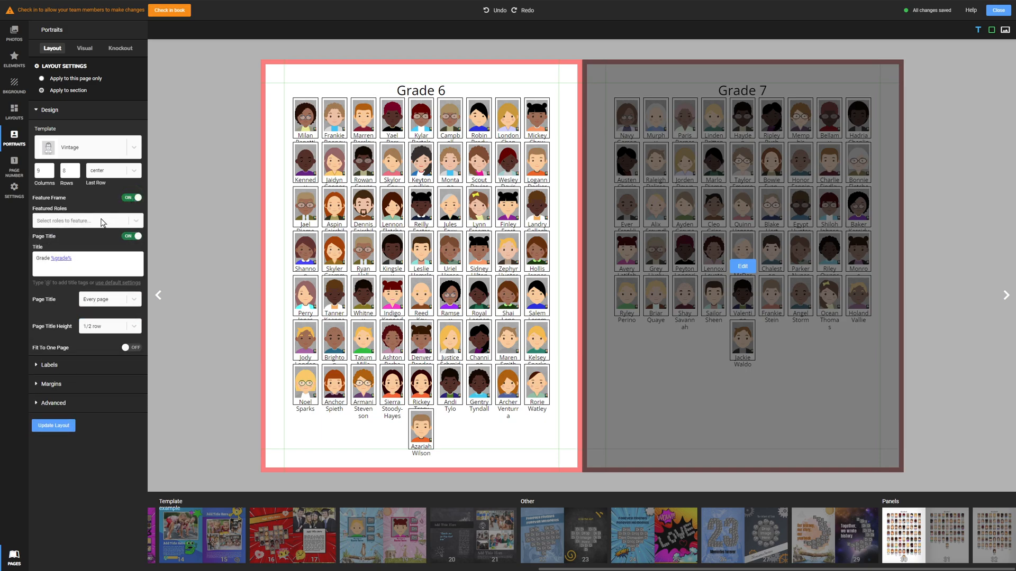
{"action": "left_click", "coordinate": [100, 222]}
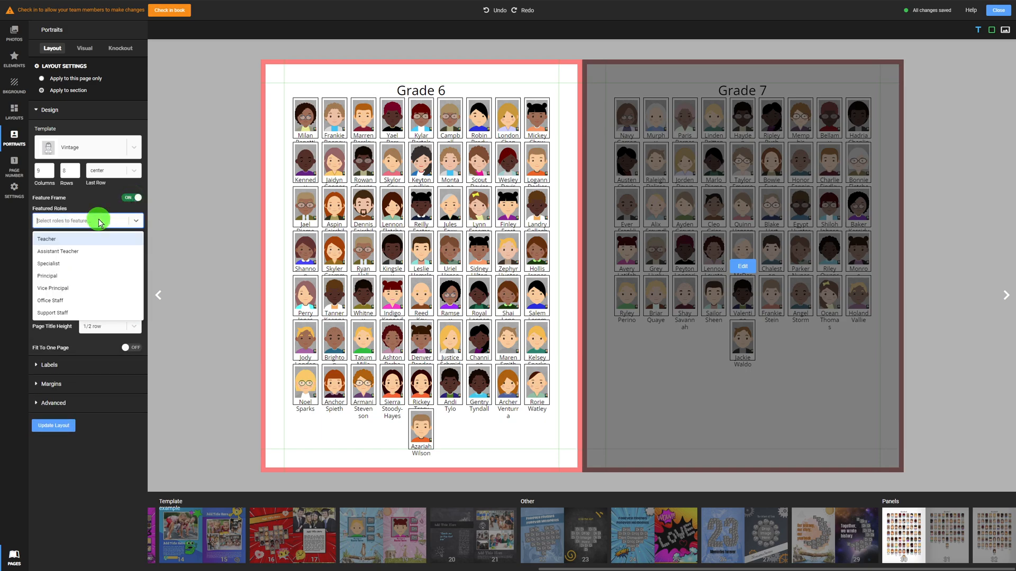
{"action": "left_click", "coordinate": [58, 239]}
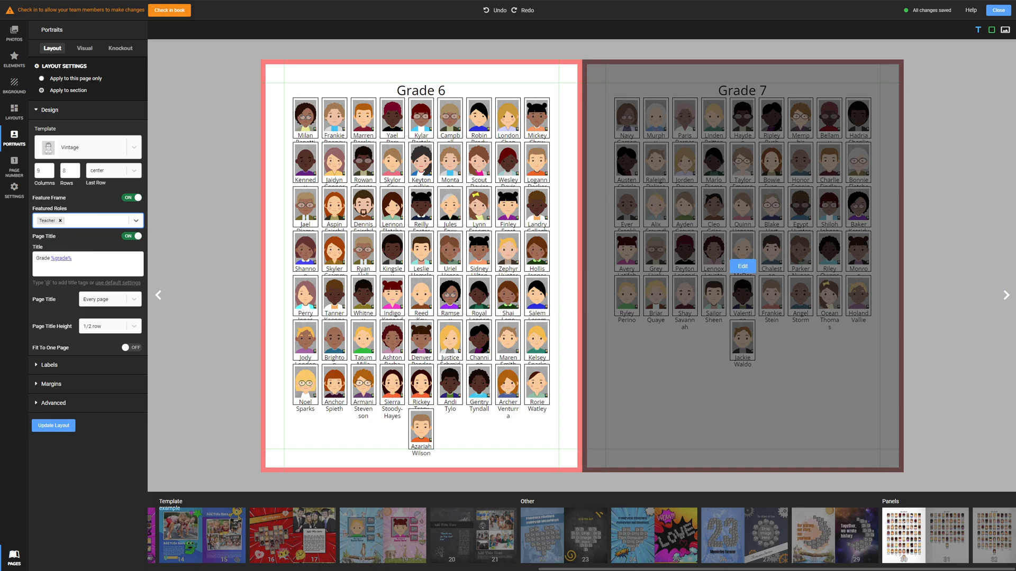
{"action": "left_click", "coordinate": [57, 426]}
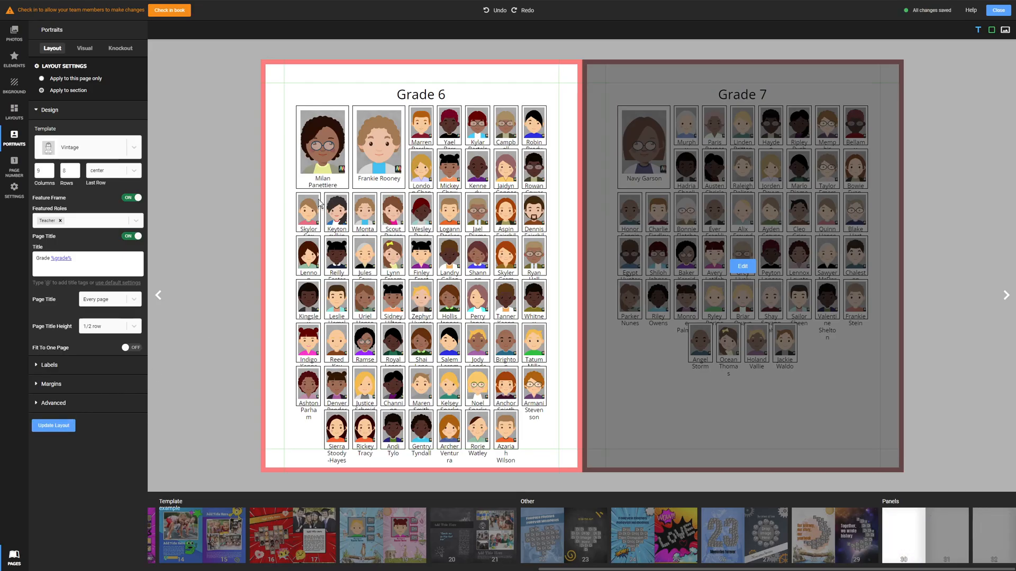
Set the section's portrait name labels to the Economica font at size 4.
{"action": "left_click", "coordinate": [319, 182]}
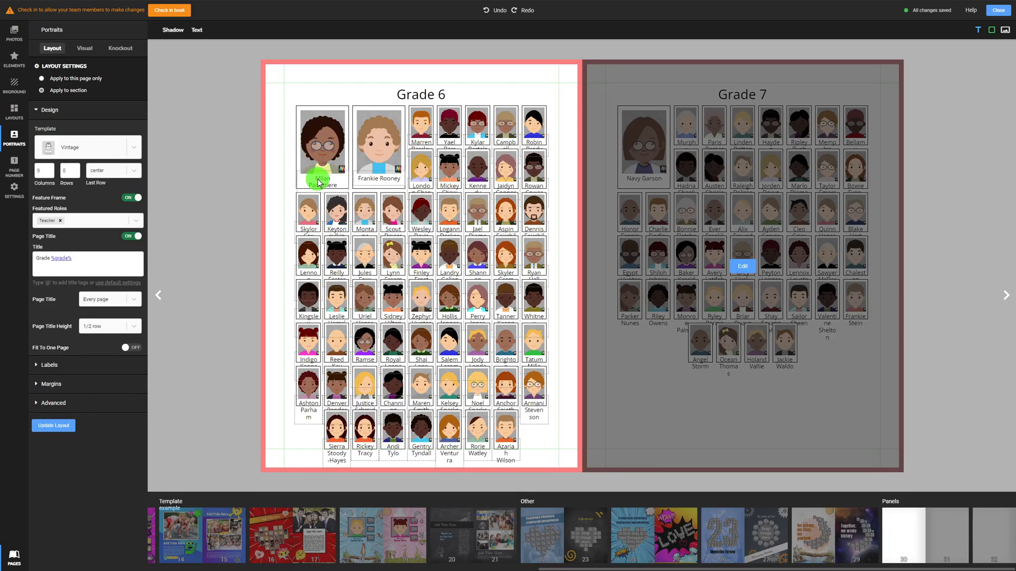
{"action": "left_click", "coordinate": [196, 29]}
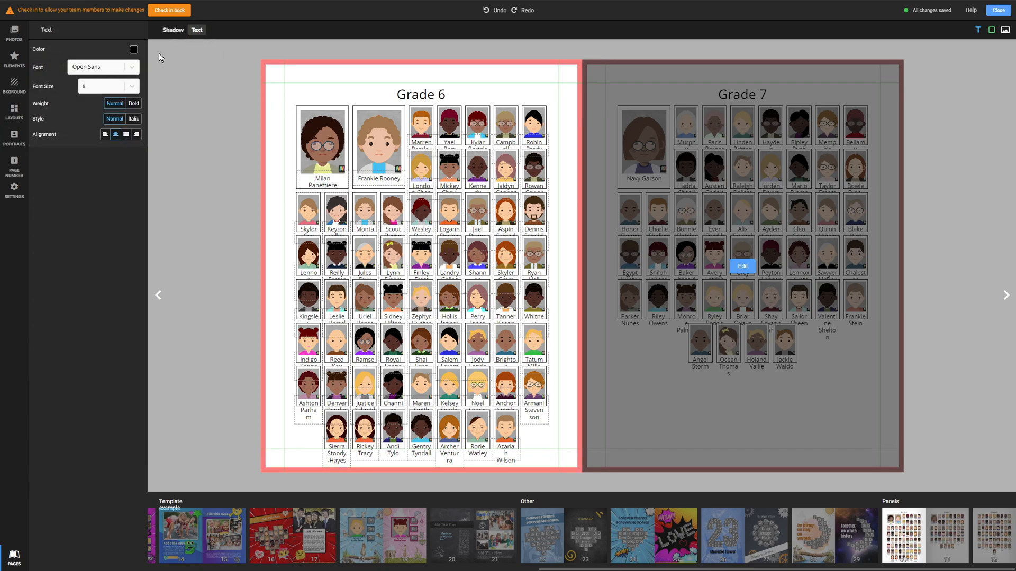
{"action": "left_click", "coordinate": [116, 67]}
{"action": "type", "text": "econ"}
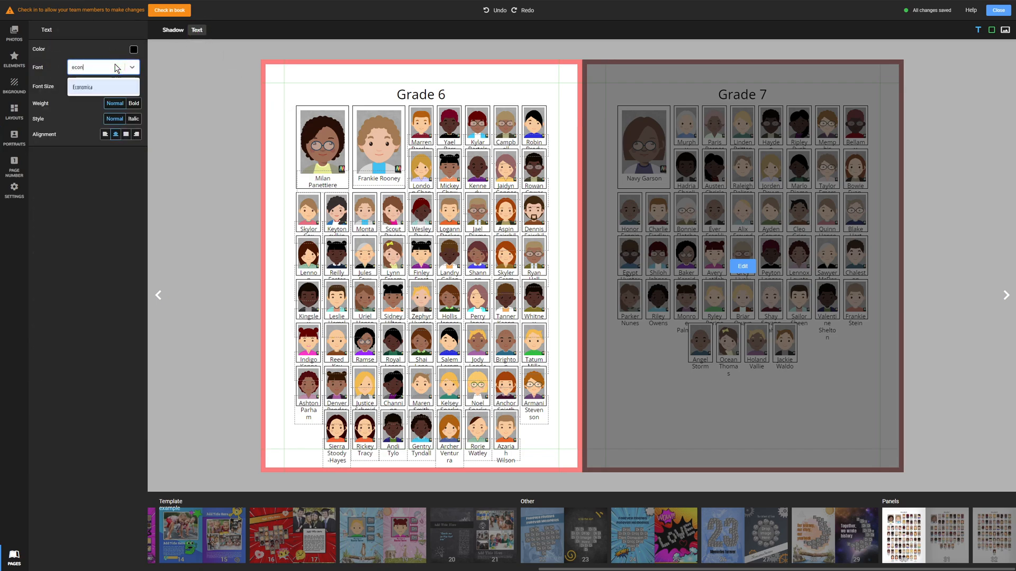
{"action": "left_click", "coordinate": [90, 86]}
{"action": "left_click", "coordinate": [93, 87]}
{"action": "type", "text": "4"}
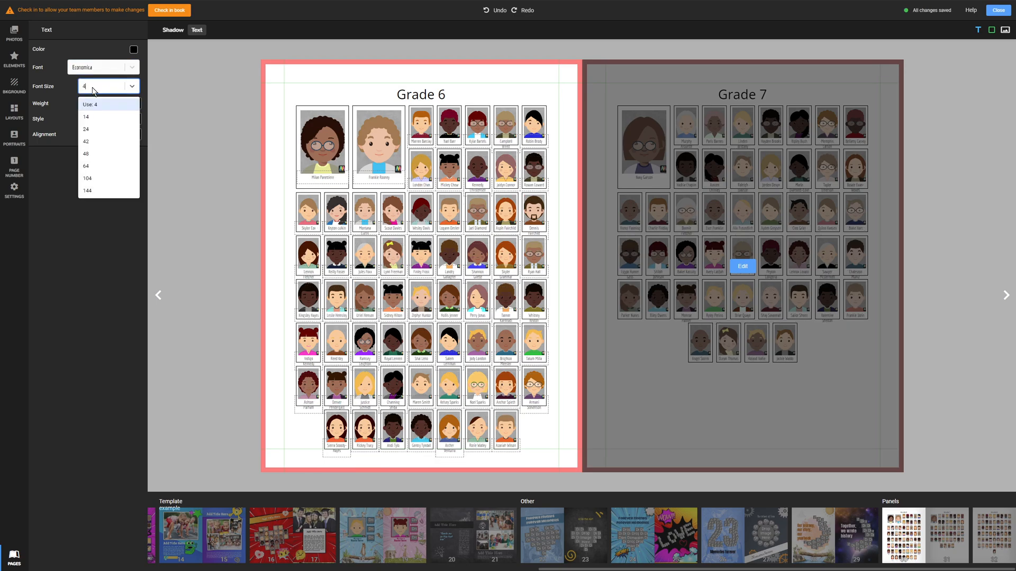
{"action": "left_click", "coordinate": [109, 104]}
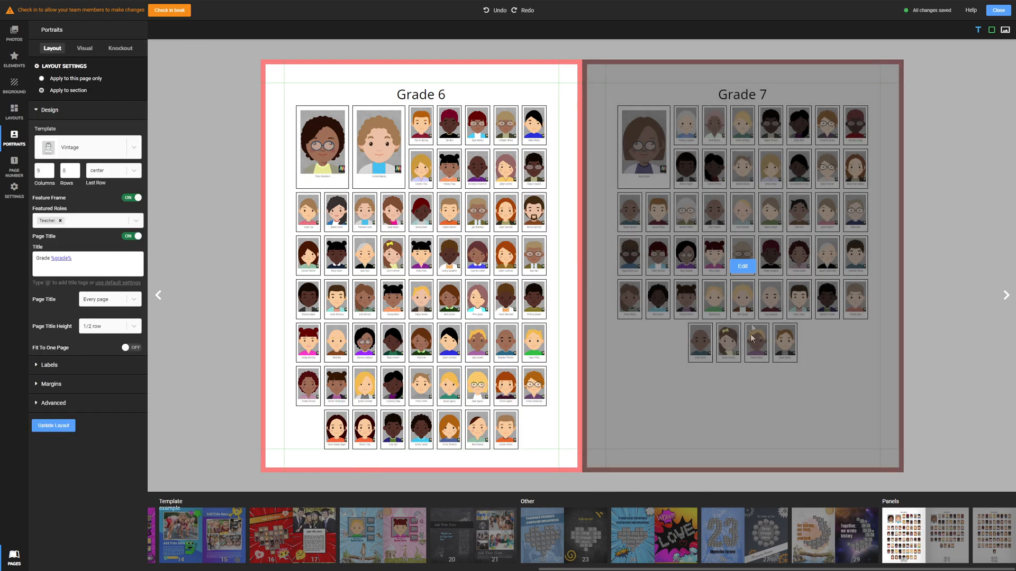
Open the Grade 7 page for editing and apply the Classroom_017 chalkboard background to it.
{"action": "left_click", "coordinate": [746, 272]}
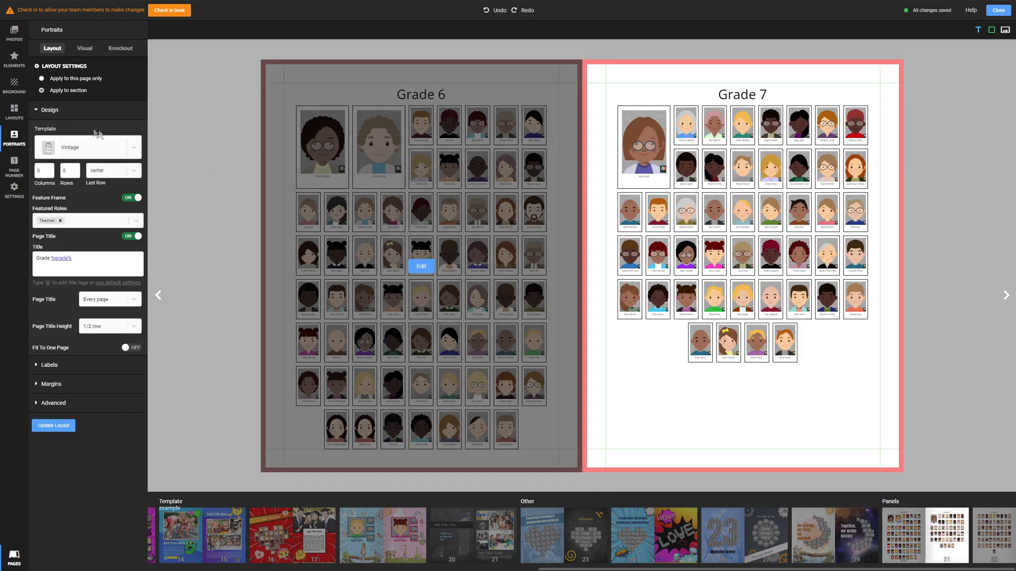
{"action": "left_click", "coordinate": [14, 85]}
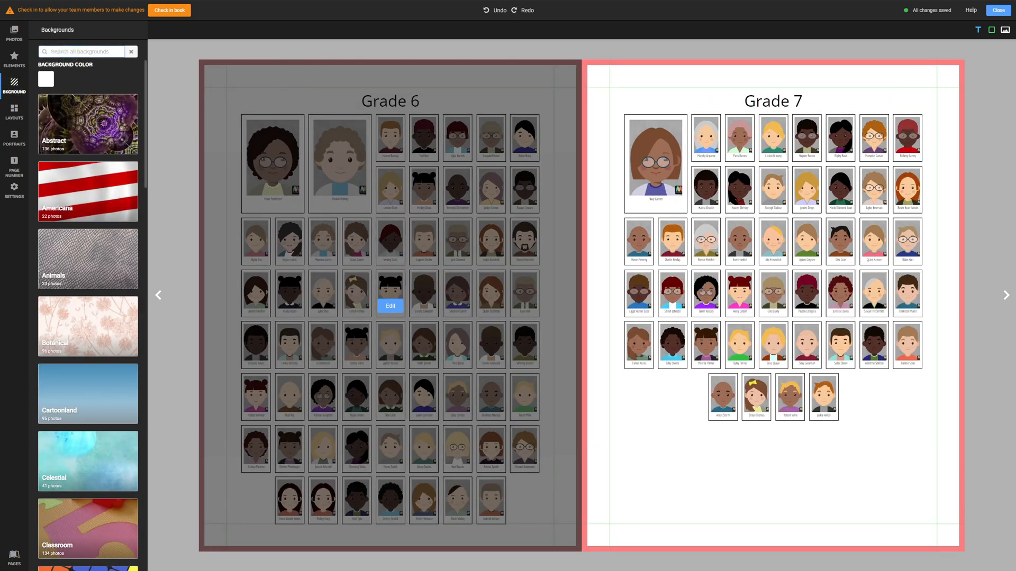
{"action": "type", "text": "classr"}
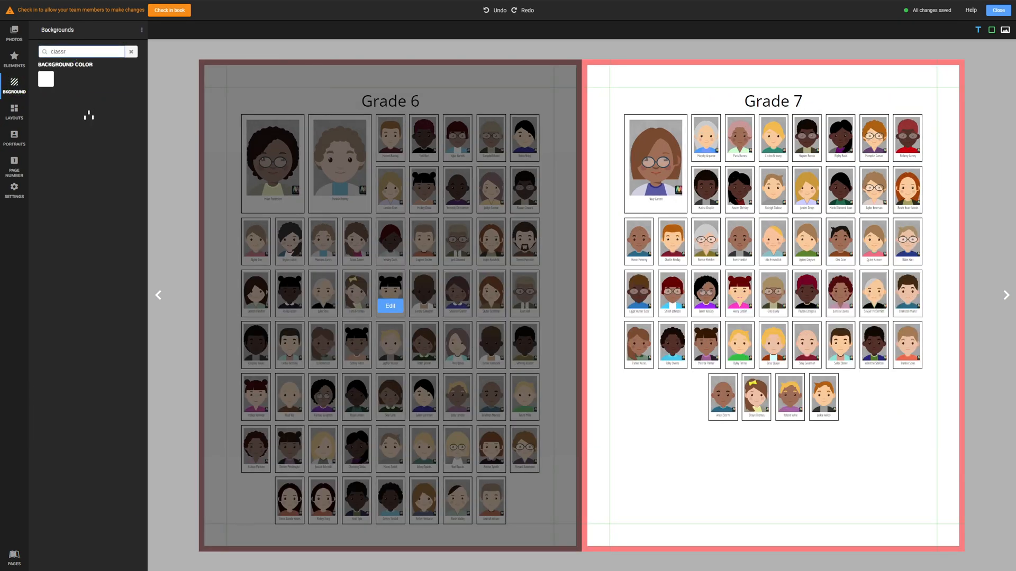
{"action": "type", "text": "oom"}
{"action": "left_click", "coordinate": [69, 138]}
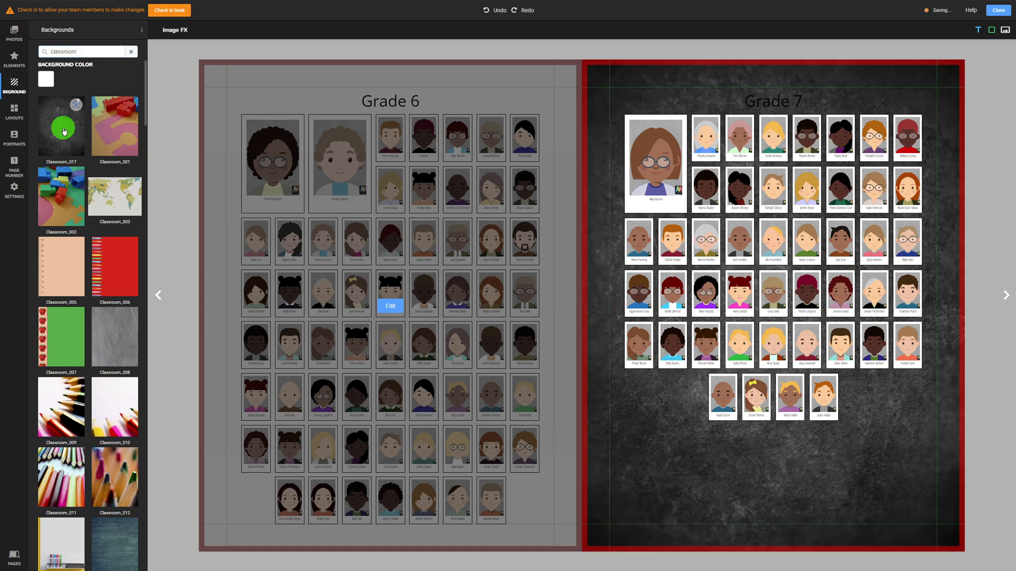
Limit the portrait visual settings to the current page and change the Grade 7 title's color to white.
{"action": "left_click", "coordinate": [14, 139]}
{"action": "left_click", "coordinate": [85, 48]}
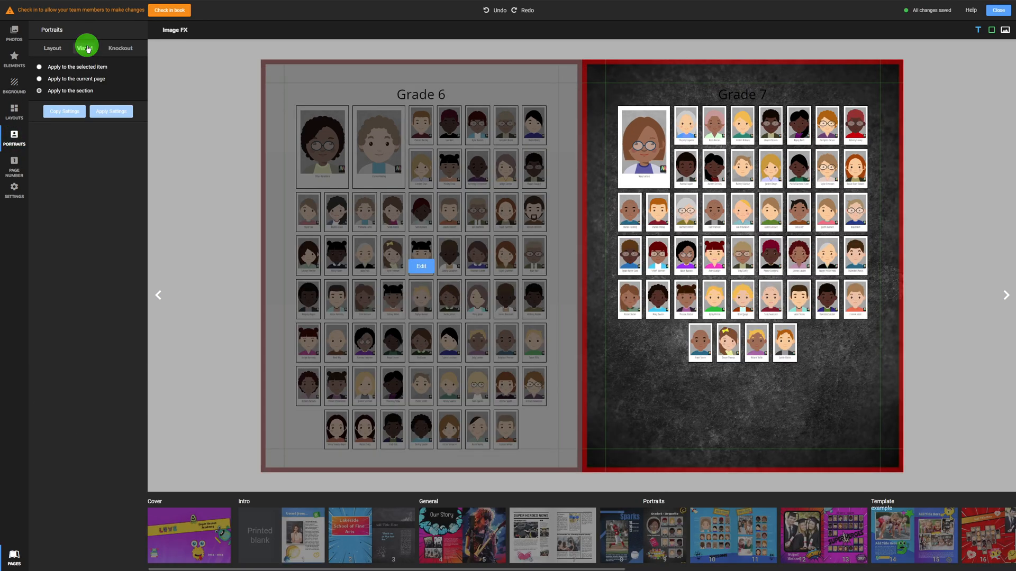
{"action": "left_click", "coordinate": [40, 80]}
{"action": "left_click", "coordinate": [738, 97]}
{"action": "left_click", "coordinate": [196, 30]}
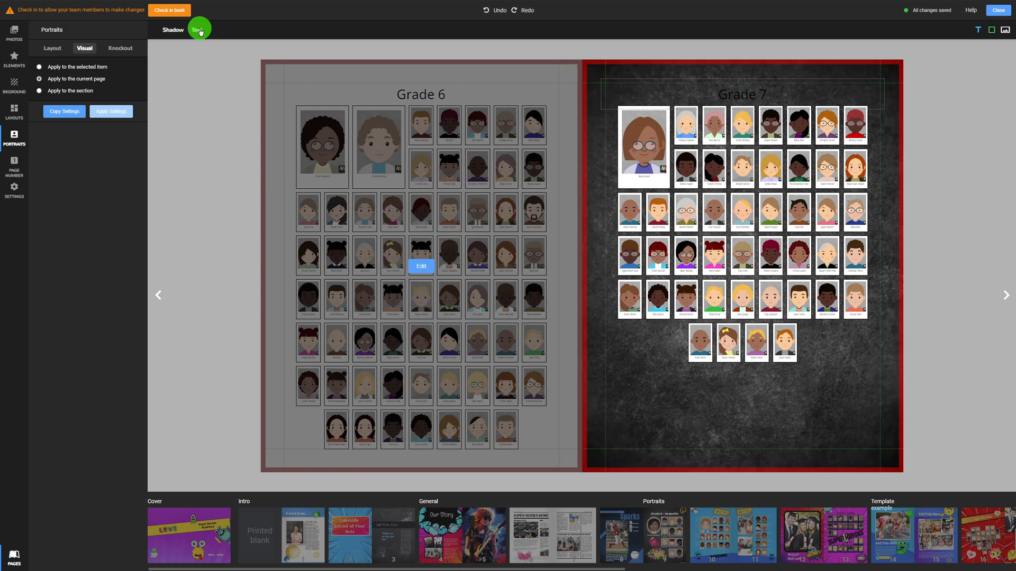
{"action": "left_click", "coordinate": [133, 50]}
{"action": "left_click", "coordinate": [41, 55]}
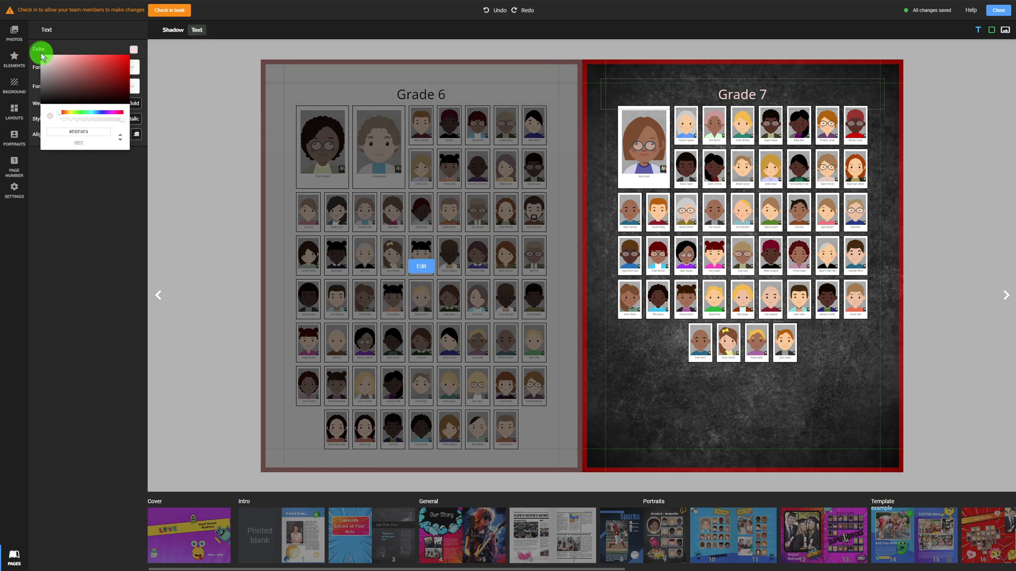
Fill the Grade 7 page's portrait frames with black and set their corner rounding to 20.
{"action": "left_click", "coordinate": [629, 178]}
{"action": "left_click", "coordinate": [39, 49]}
{"action": "left_click_drag", "start_coordinate": [42, 93], "coordinate": [30, 108]}
{"action": "left_click", "coordinate": [239, 31]}
{"action": "left_click_drag", "start_coordinate": [66, 79], "coordinate": [78, 78]}
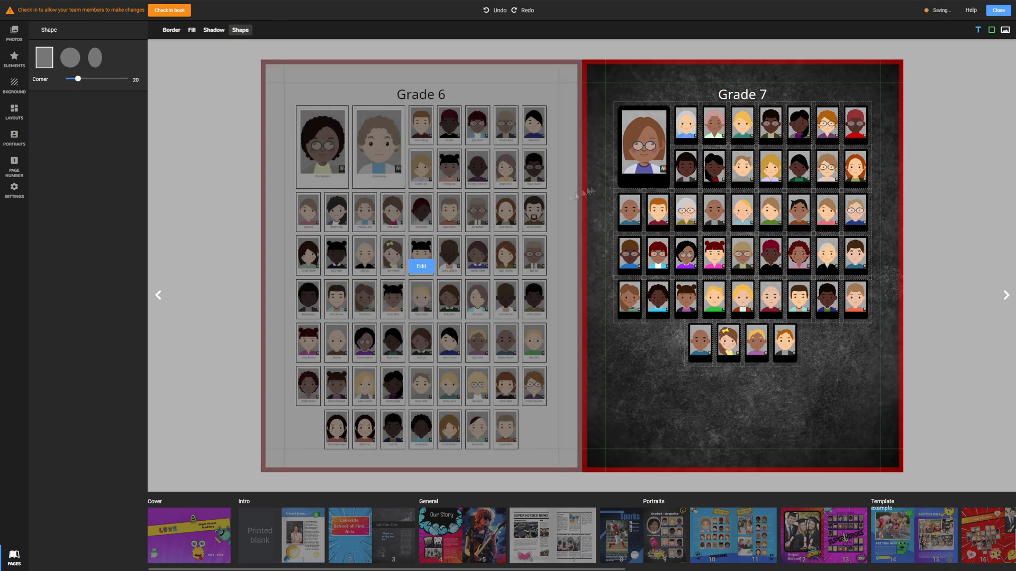
Change the color of the portrait name labels on the Grade 7 page to white.
{"action": "left_click", "coordinate": [697, 185]}
{"action": "left_click", "coordinate": [196, 30]}
{"action": "left_click", "coordinate": [133, 50]}
{"action": "left_click", "coordinate": [41, 55]}
Round the corners of the portrait photos on the Grade 7 page and give them a white border.
{"action": "left_click", "coordinate": [633, 124]}
{"action": "left_click", "coordinate": [240, 29]}
{"action": "mouse_move", "coordinate": [65, 78]}
{"action": "left_mouse_down"}
{"action": "mouse_move", "coordinate": [79, 79]}
{"action": "mouse_move", "coordinate": [73, 68]}
{"action": "left_mouse_up"}
{"action": "left_click", "coordinate": [172, 30]}
{"action": "left_click", "coordinate": [37, 55]}
{"action": "left_click", "coordinate": [36, 54]}
{"action": "left_click", "coordinate": [113, 170]}
{"action": "left_click", "coordinate": [651, 107]}
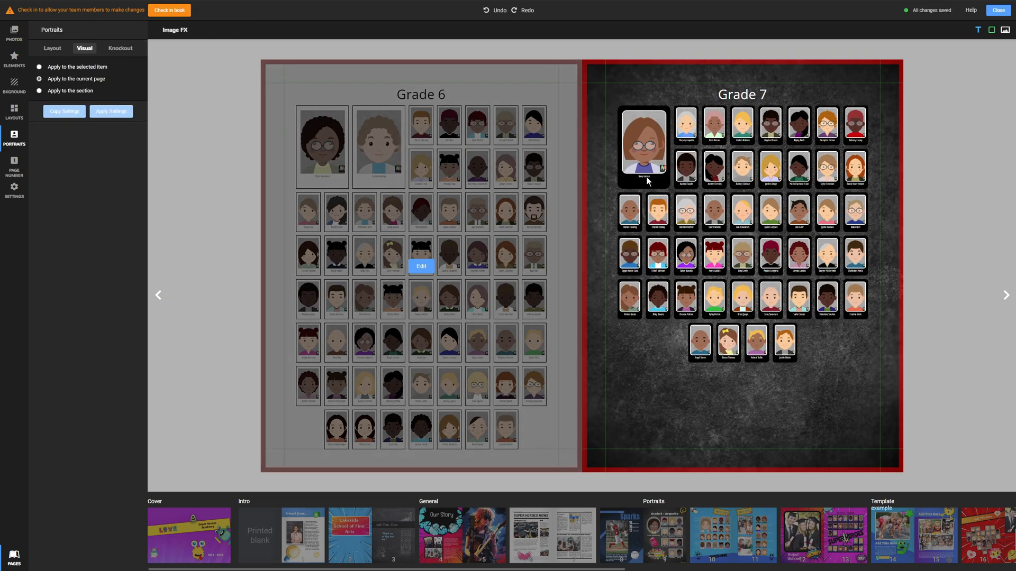
Apply visual settings to the selected item only and set the featured teacher's name label to font size 10.
{"action": "left_click", "coordinate": [39, 67]}
{"action": "left_click", "coordinate": [645, 179]}
{"action": "left_click", "coordinate": [132, 87]}
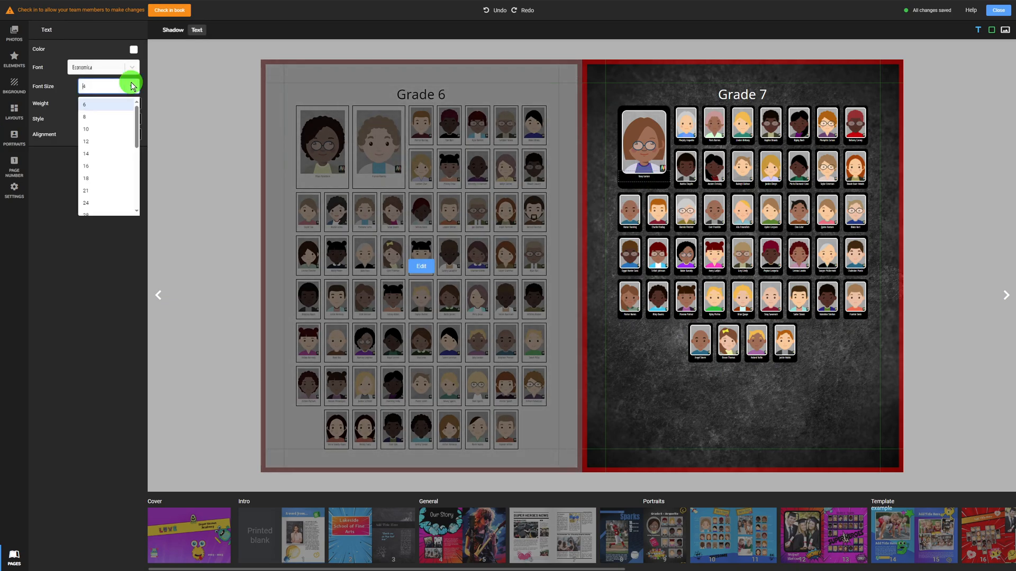
{"action": "left_click", "coordinate": [112, 130]}
Turn on Knockout mode and knock out a three-by-two central block and the lower corner cells of the Grade 7 portrait grid.
{"action": "left_click", "coordinate": [120, 48]}
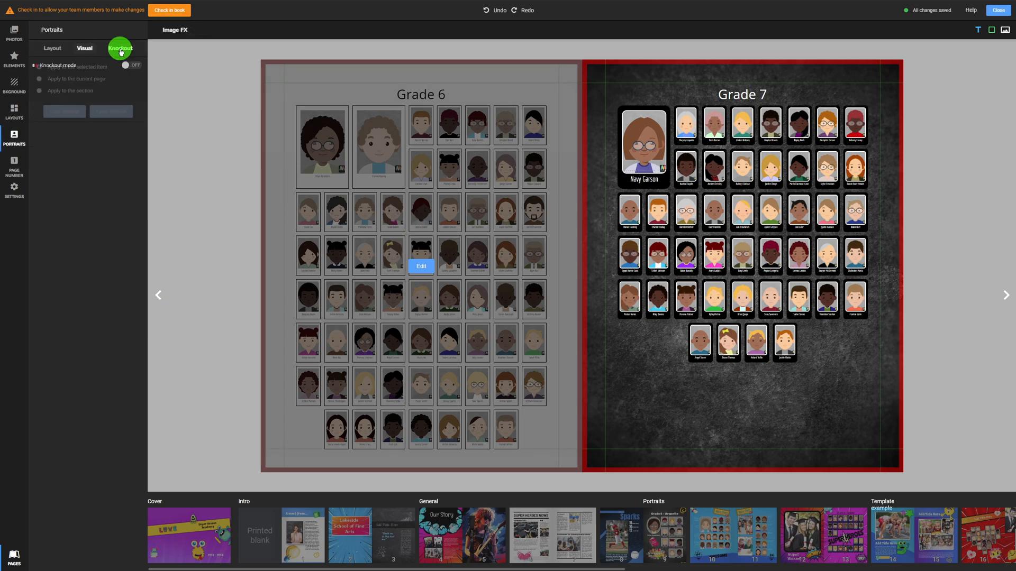
{"action": "left_click", "coordinate": [133, 68]}
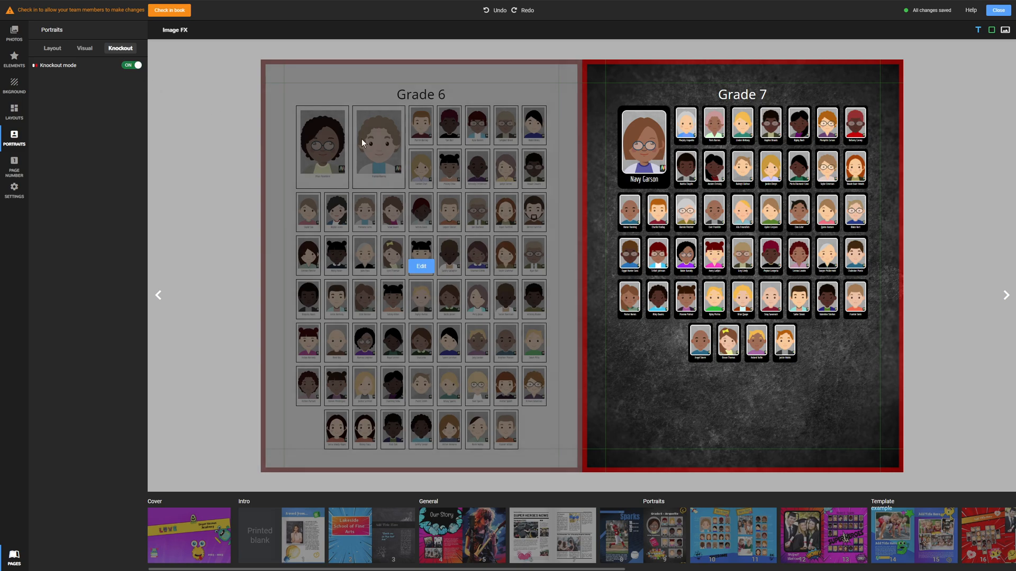
{"action": "mouse_move", "coordinate": [714, 215]}
{"action": "left_mouse_down"}
{"action": "mouse_move", "coordinate": [770, 211]}
{"action": "mouse_move", "coordinate": [767, 227]}
{"action": "left_mouse_up"}
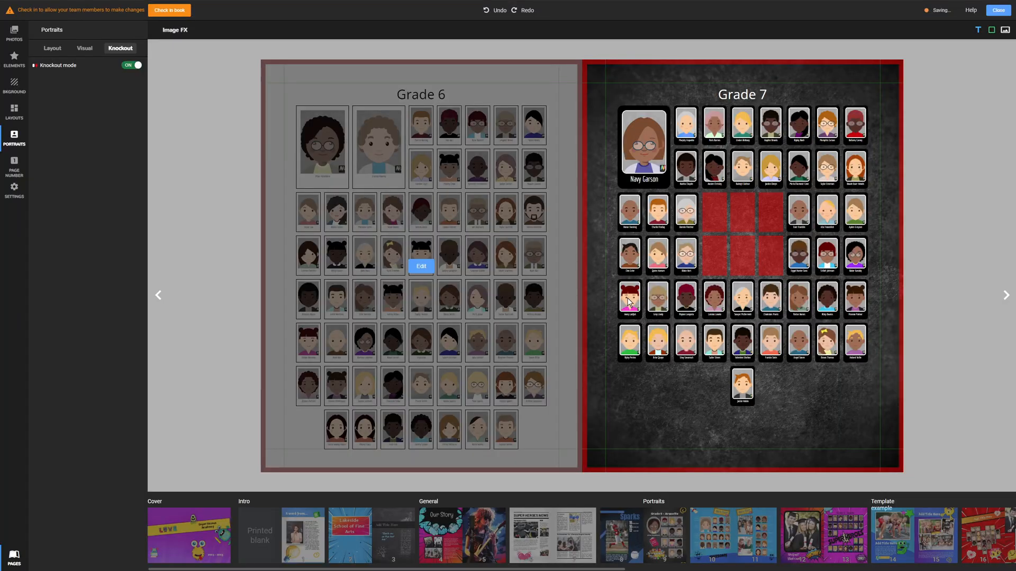
{"action": "left_click_drag", "start_coordinate": [629, 302], "coordinate": [659, 347]}
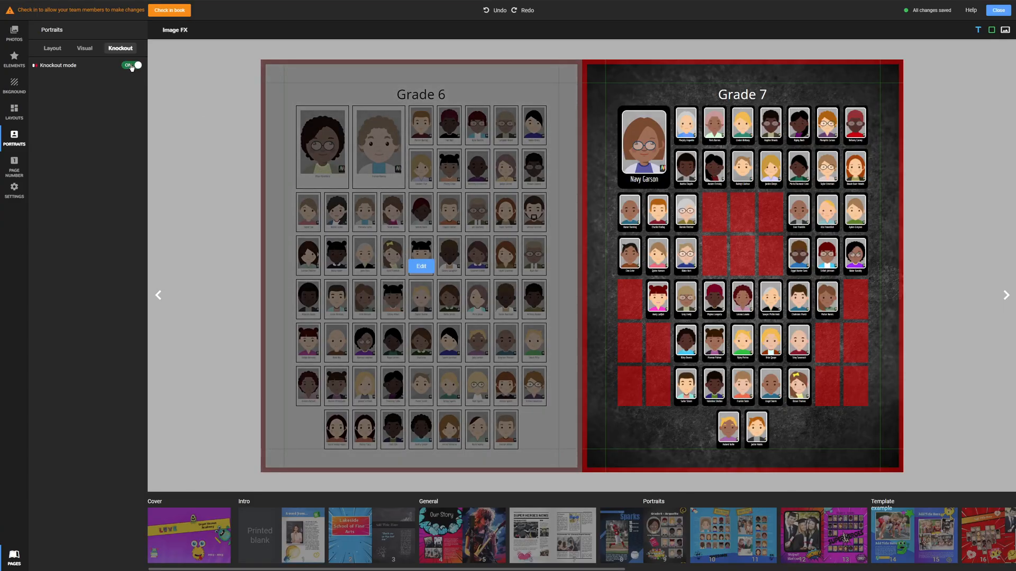
Turn off Knockout mode and place the FluffyMonster_5 element from the Monsters collection in the empty central block of the Grade 7 page.
{"action": "left_click", "coordinate": [132, 66]}
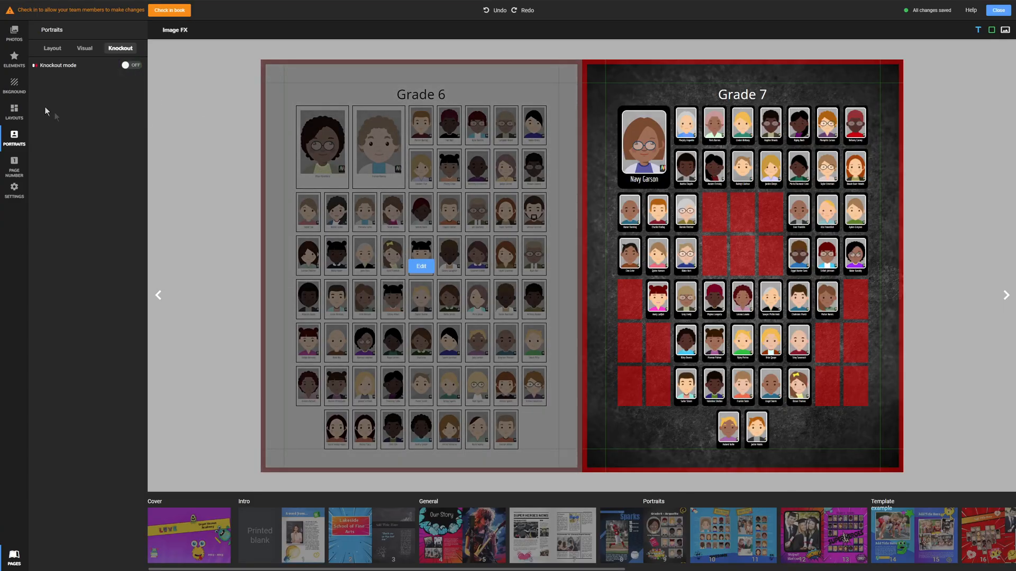
{"action": "left_click", "coordinate": [14, 57]}
{"action": "scroll", "coordinate": [86, 174], "scroll_direction": "down", "scroll_amount": 10}
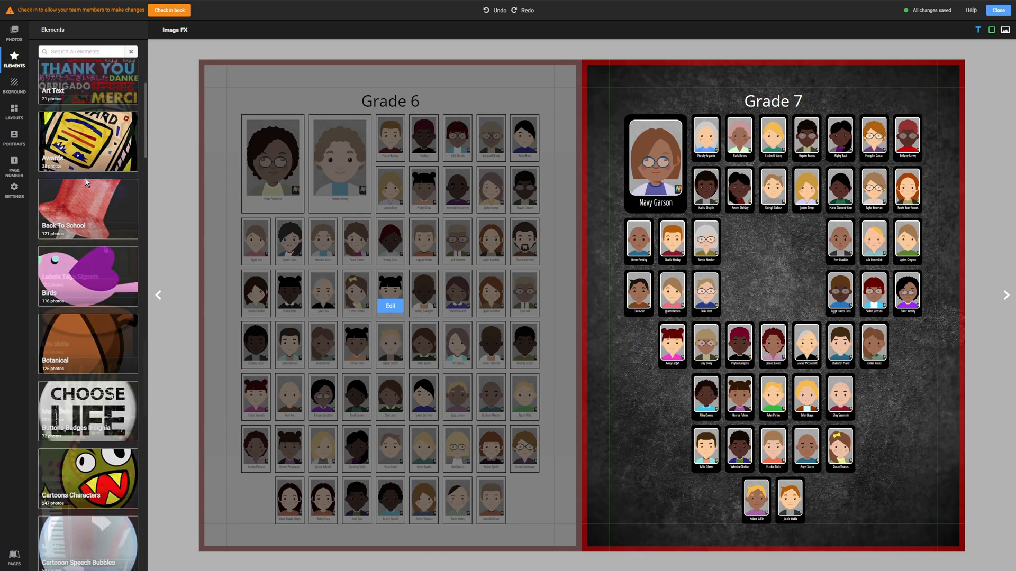
{"action": "left_click", "coordinate": [99, 299]}
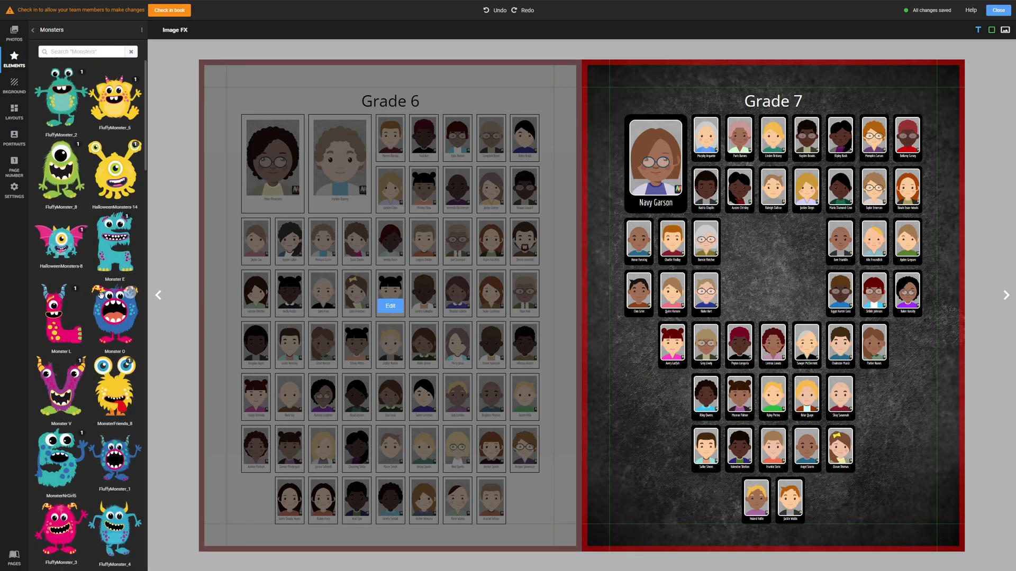
{"action": "left_click_drag", "start_coordinate": [115, 110], "coordinate": [790, 281]}
{"action": "mouse_move", "coordinate": [837, 314]}
{"action": "left_mouse_down"}
{"action": "mouse_move", "coordinate": [800, 285]}
{"action": "mouse_move", "coordinate": [786, 299]}
{"action": "mouse_move", "coordinate": [782, 291]}
{"action": "left_mouse_up"}
{"action": "left_click", "coordinate": [928, 399]}
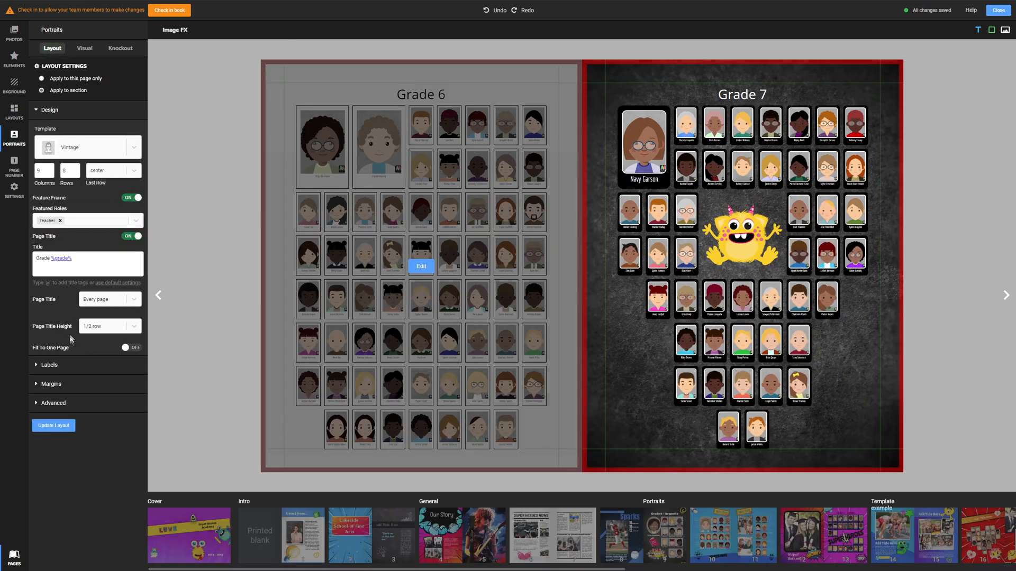
Expand the Labels, Margins and Advanced sections of the portrait layout settings to examine their options.
{"action": "left_click", "coordinate": [47, 366]}
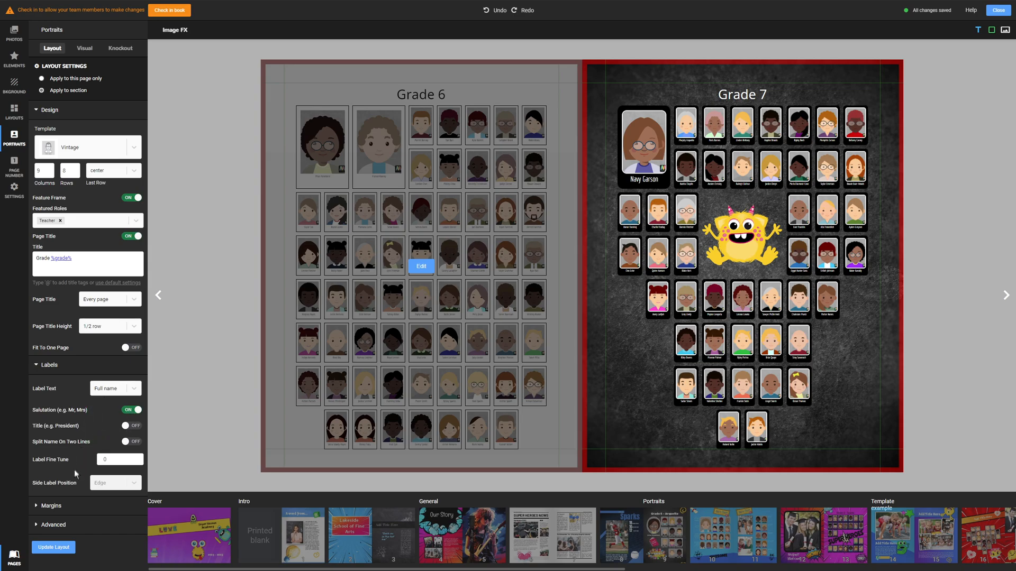
{"action": "left_click", "coordinate": [39, 506]}
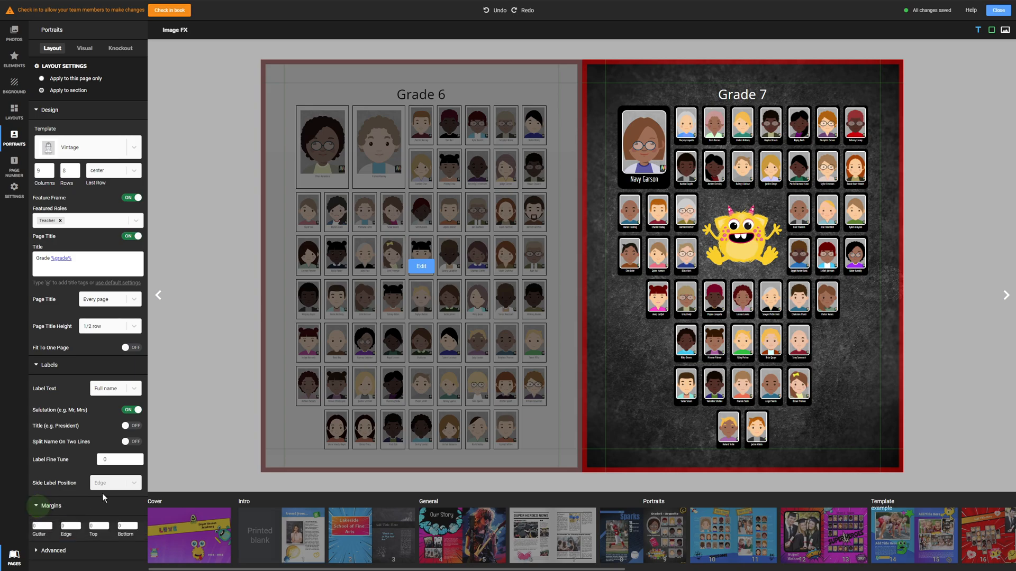
{"action": "scroll", "coordinate": [103, 493], "scroll_direction": "down", "scroll_amount": 1}
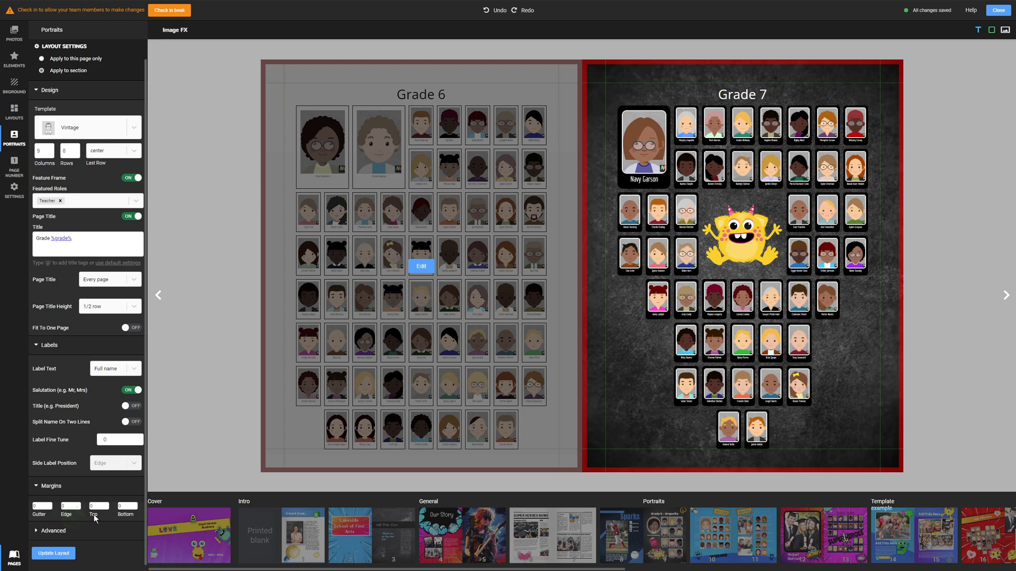
{"action": "left_click", "coordinate": [47, 531]}
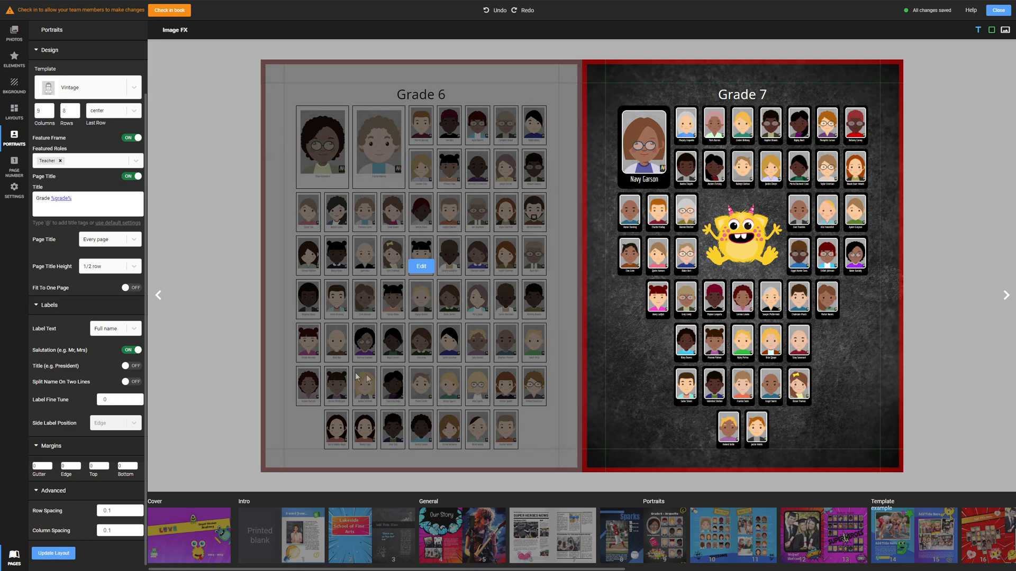
Close the page editor and create a new proof of the cover for submission to the publisher.
{"action": "left_click", "coordinate": [998, 12]}
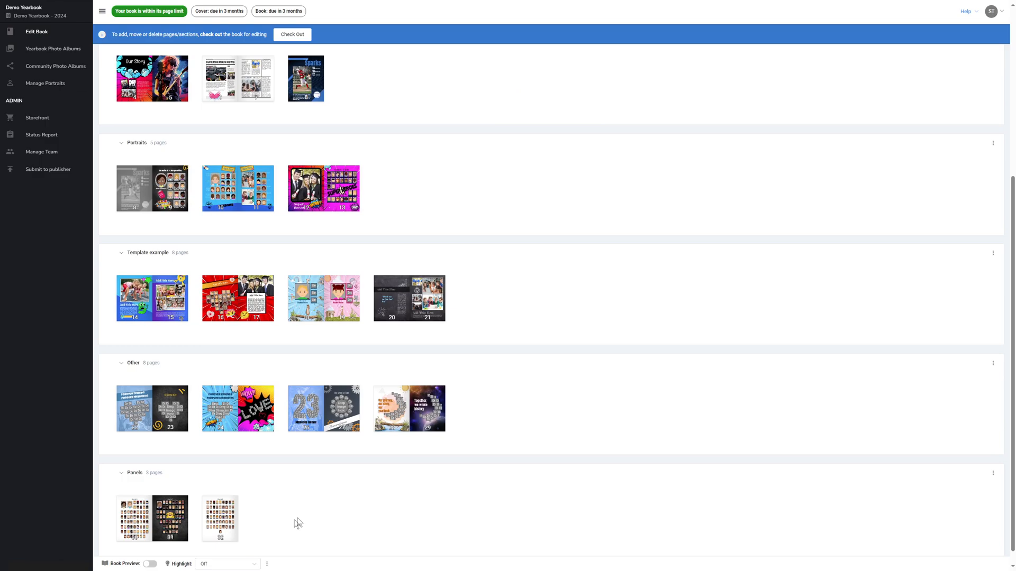
{"action": "scroll", "coordinate": [293, 522], "scroll_direction": "down", "scroll_amount": 1}
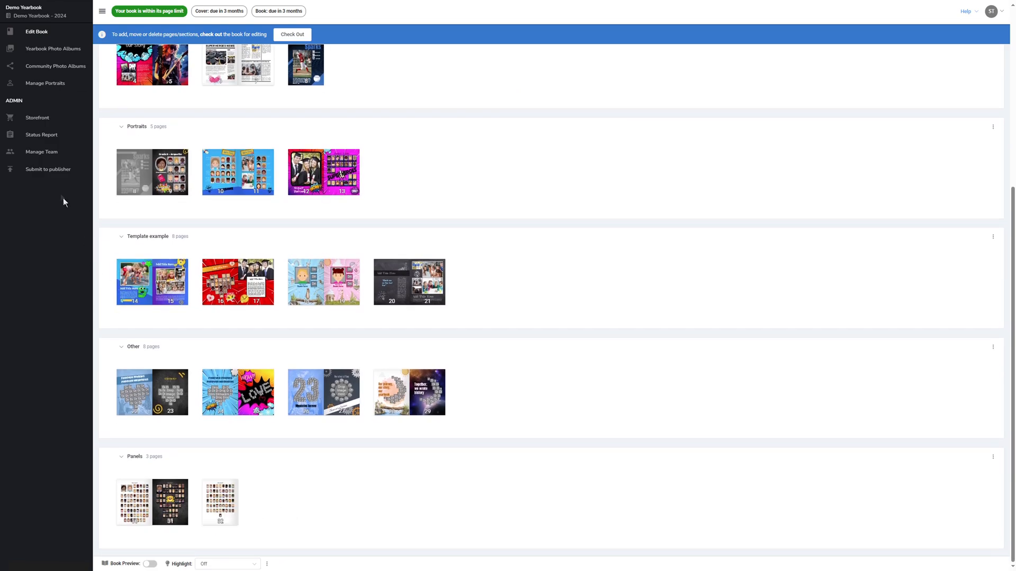
{"action": "left_click", "coordinate": [51, 169]}
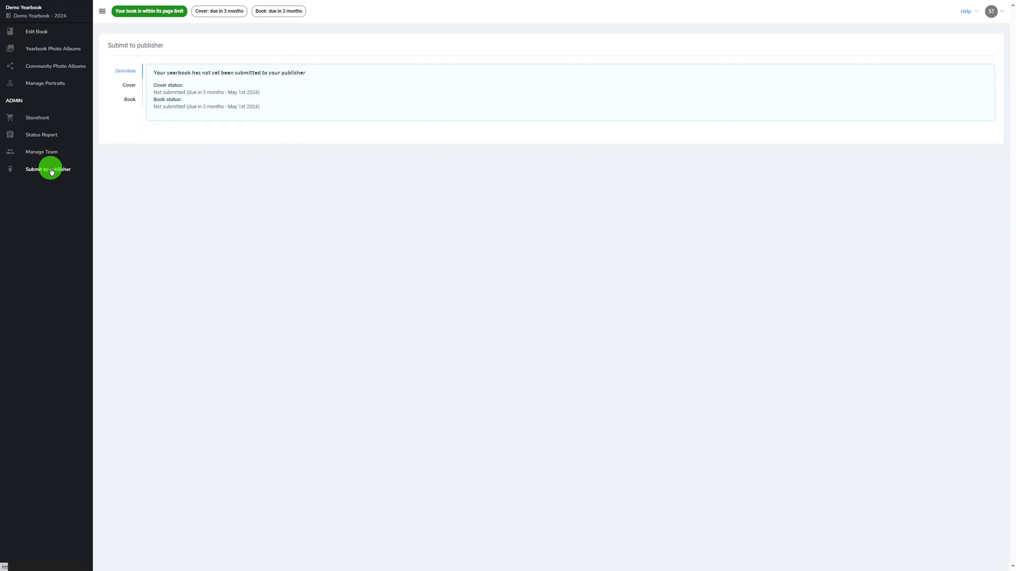
{"action": "left_click", "coordinate": [132, 91]}
{"action": "left_click", "coordinate": [193, 147]}
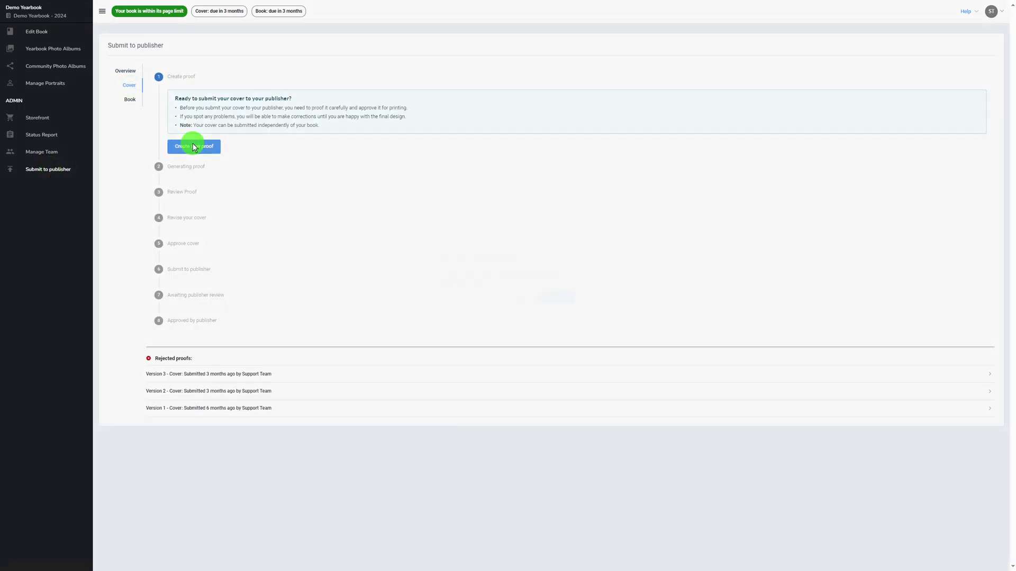
{"action": "left_click", "coordinate": [560, 305]}
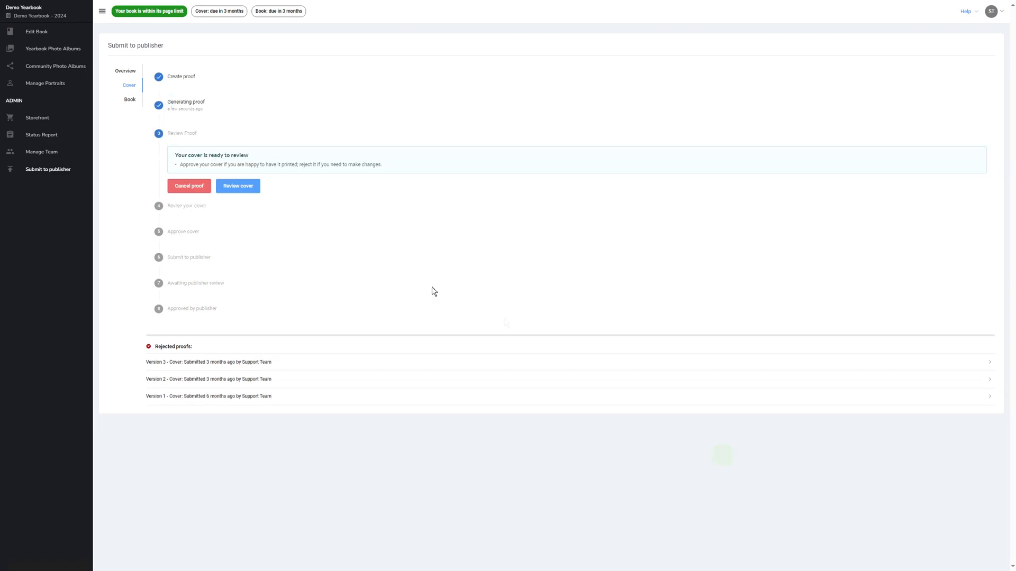
Review and approve the cover proof, marking the review as complete, and submit it to the publisher.
{"action": "left_click", "coordinate": [240, 186]}
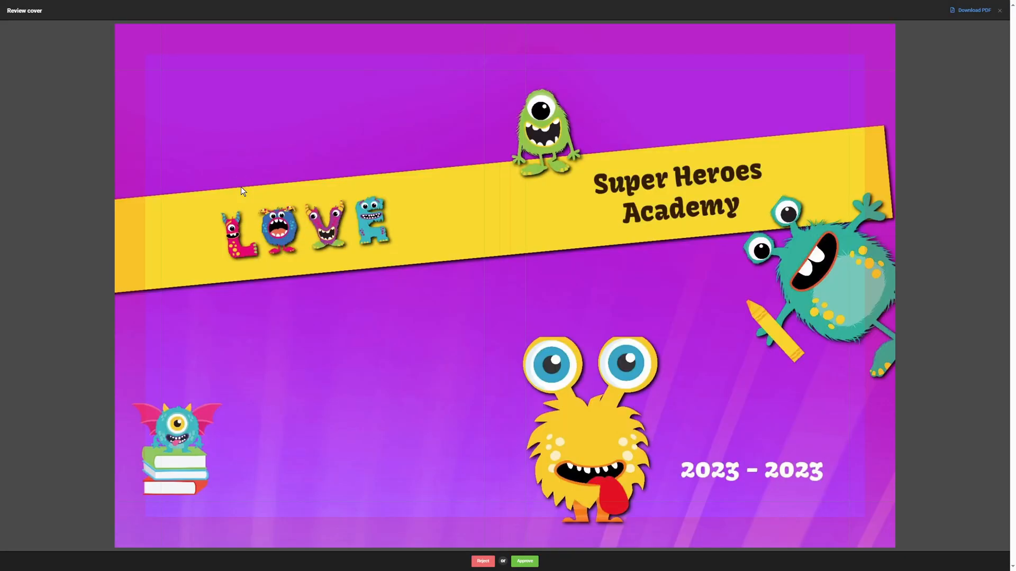
{"action": "left_click", "coordinate": [528, 561]}
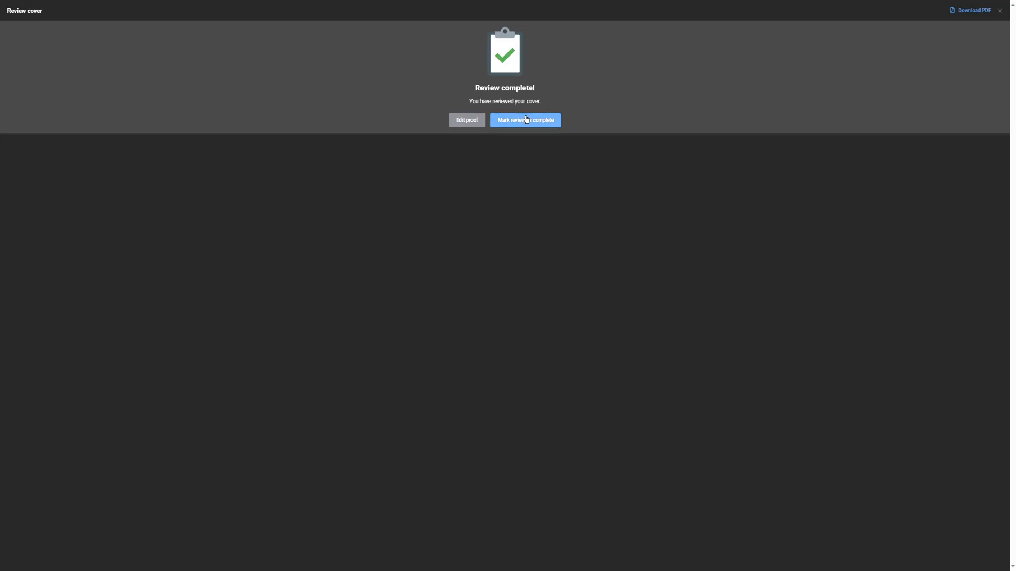
{"action": "left_click", "coordinate": [526, 120]}
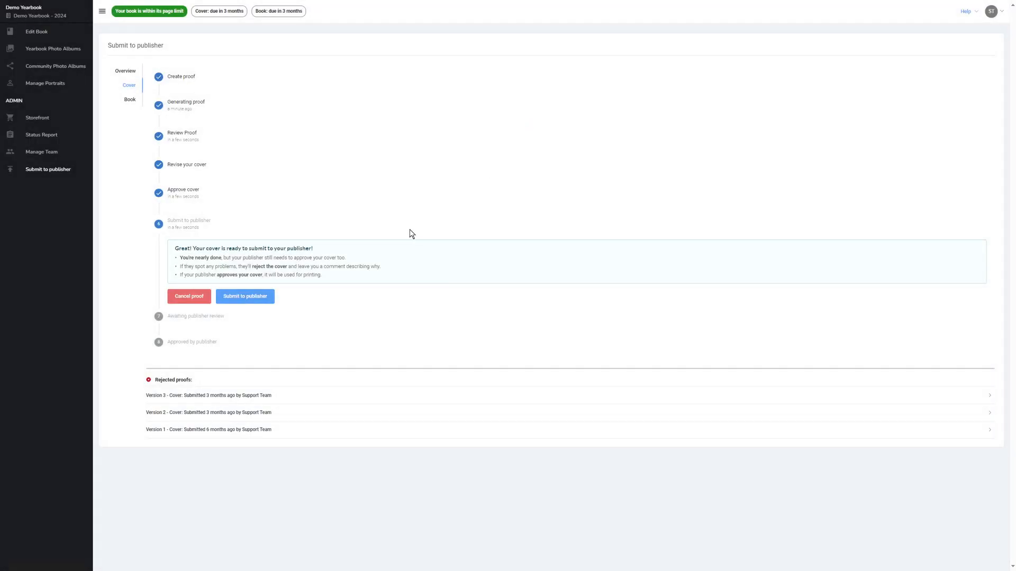
{"action": "left_click", "coordinate": [249, 299]}
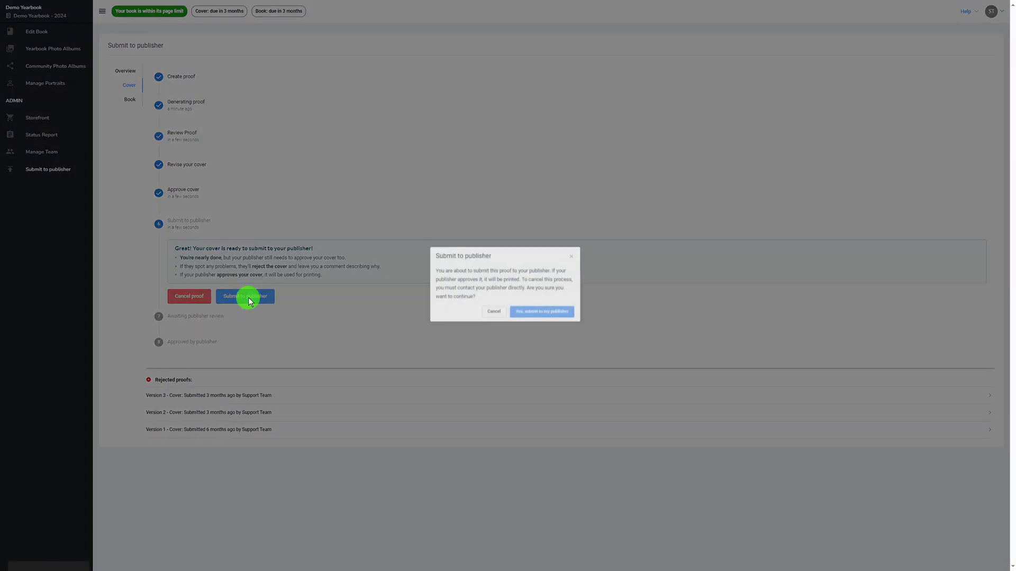
{"action": "left_click", "coordinate": [543, 313]}
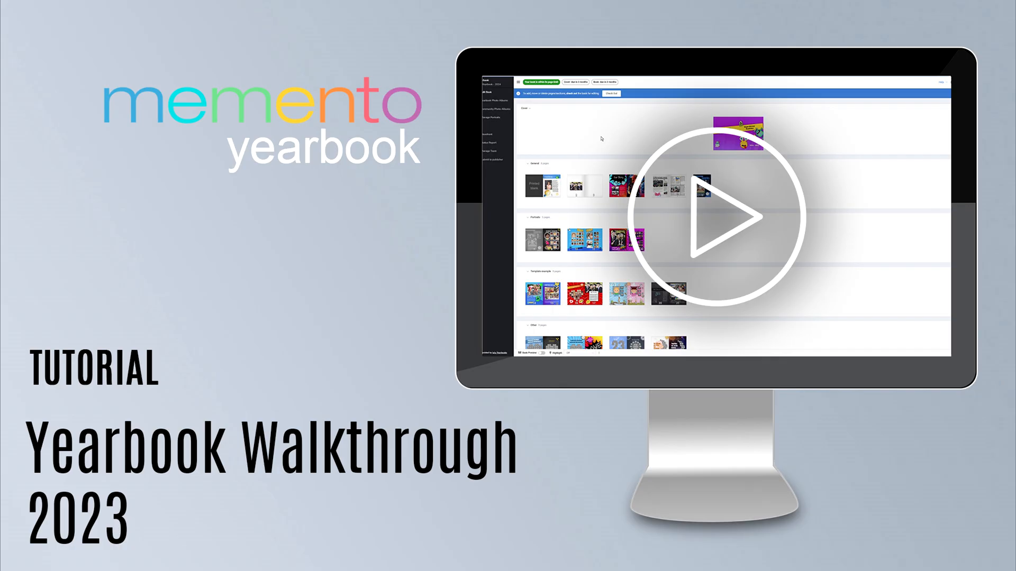